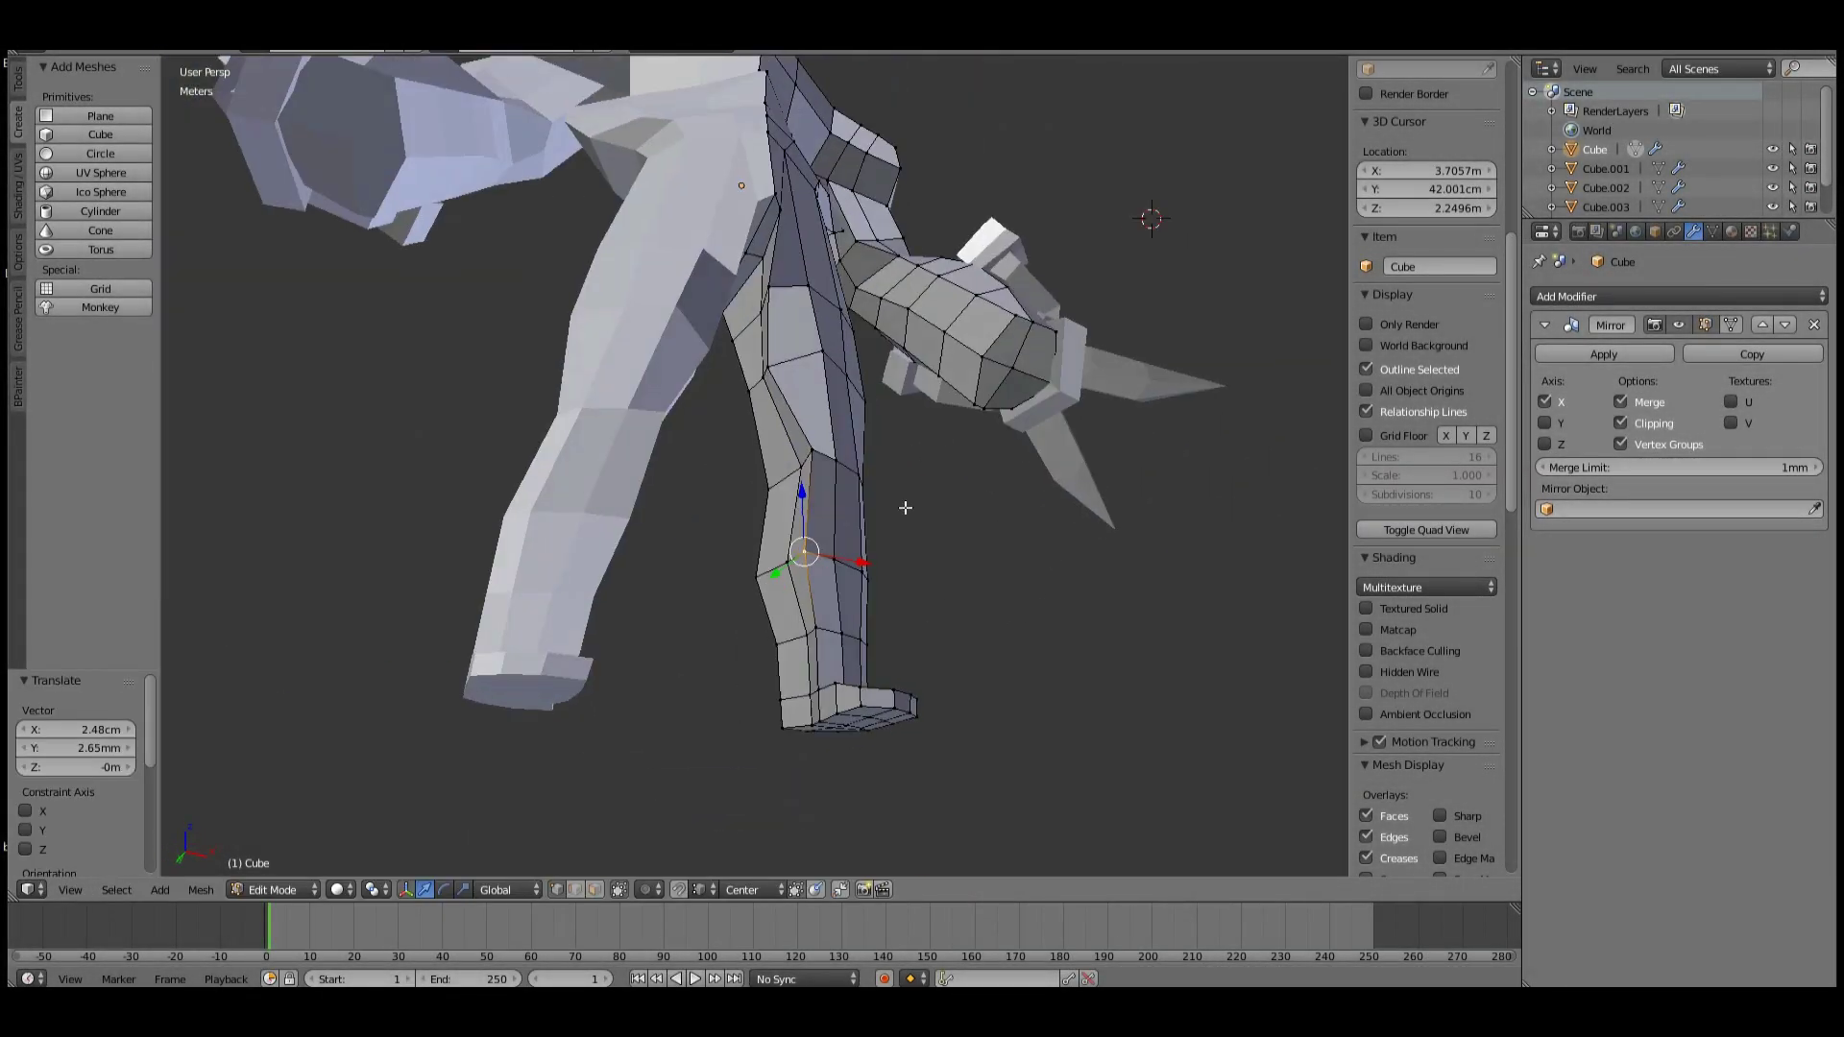
Slide the lower-leg vertices along X, then switch to face selection on the shin.
{"action": "middle_click_drag", "start_coordinate": [906, 507], "coordinate": [864, 614]}
{"action": "key", "text": "g"}
{"action": "key", "text": "x"}
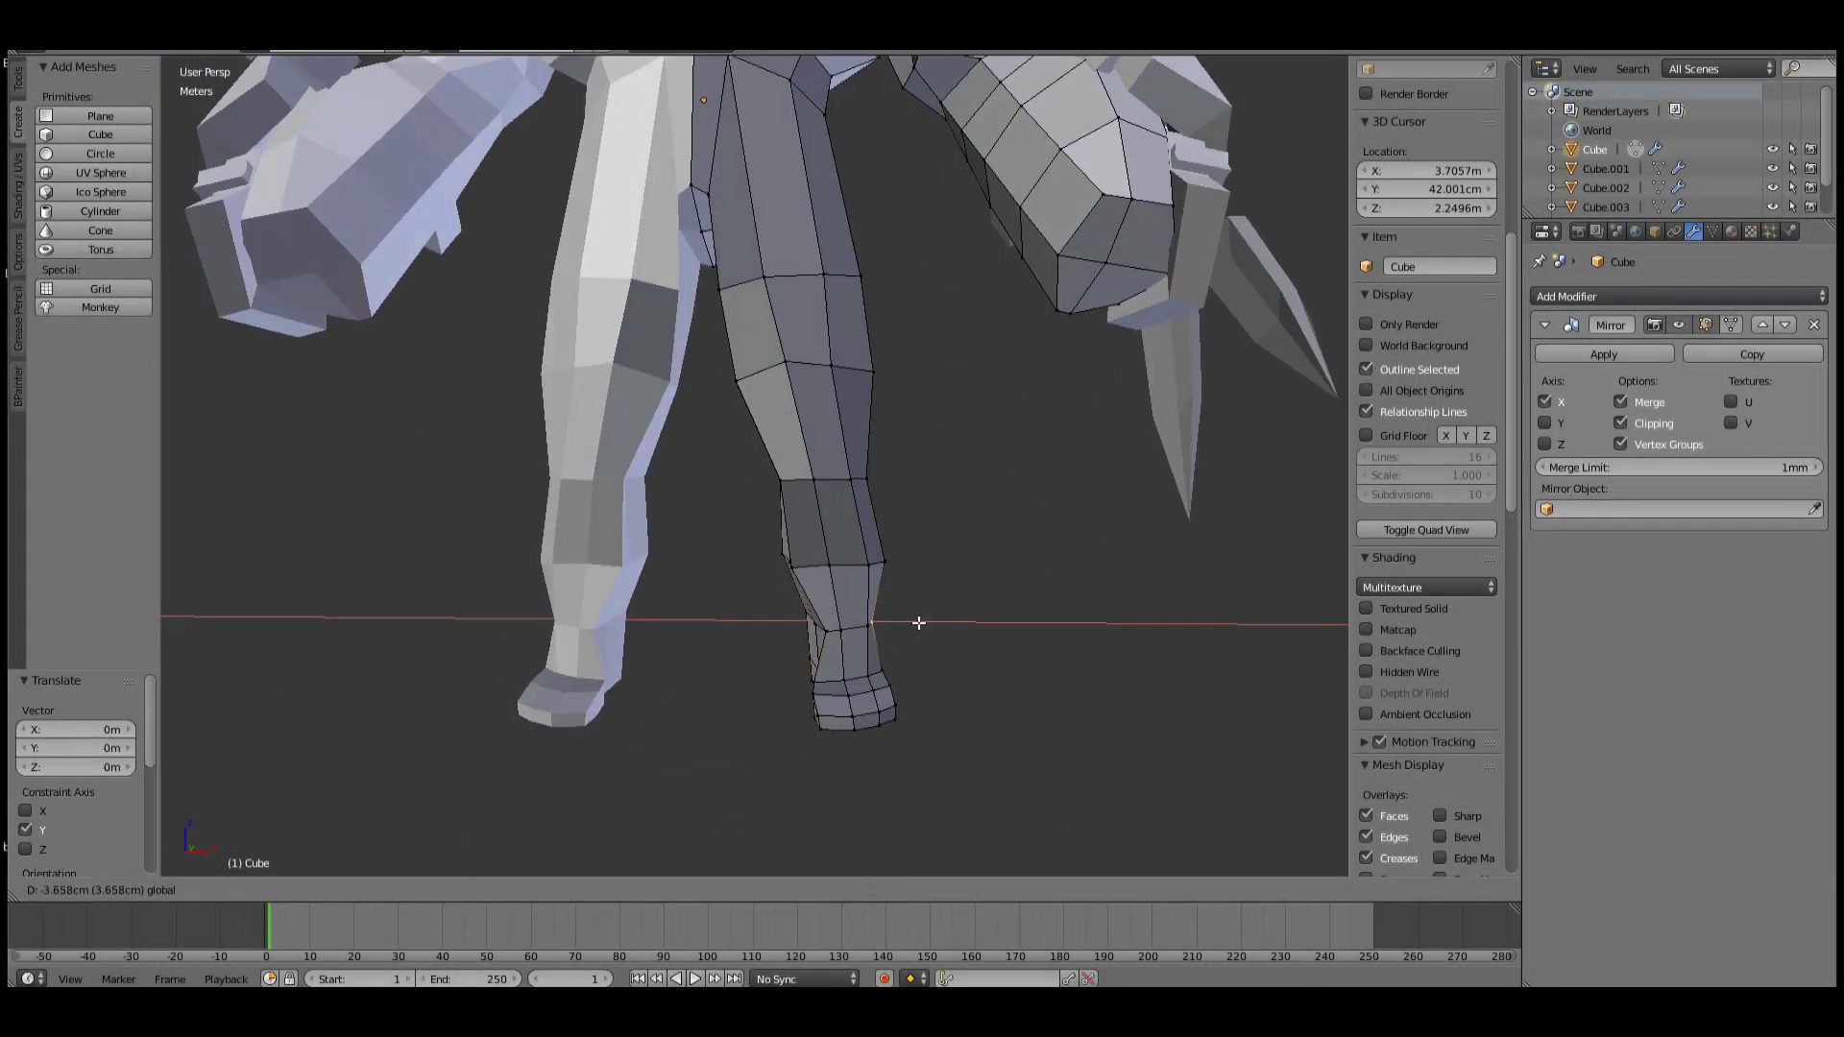
{"action": "key", "text": "Escape"}
{"action": "key", "text": "ctrl+Tab"}
{"action": "left_click", "coordinate": [864, 599]}
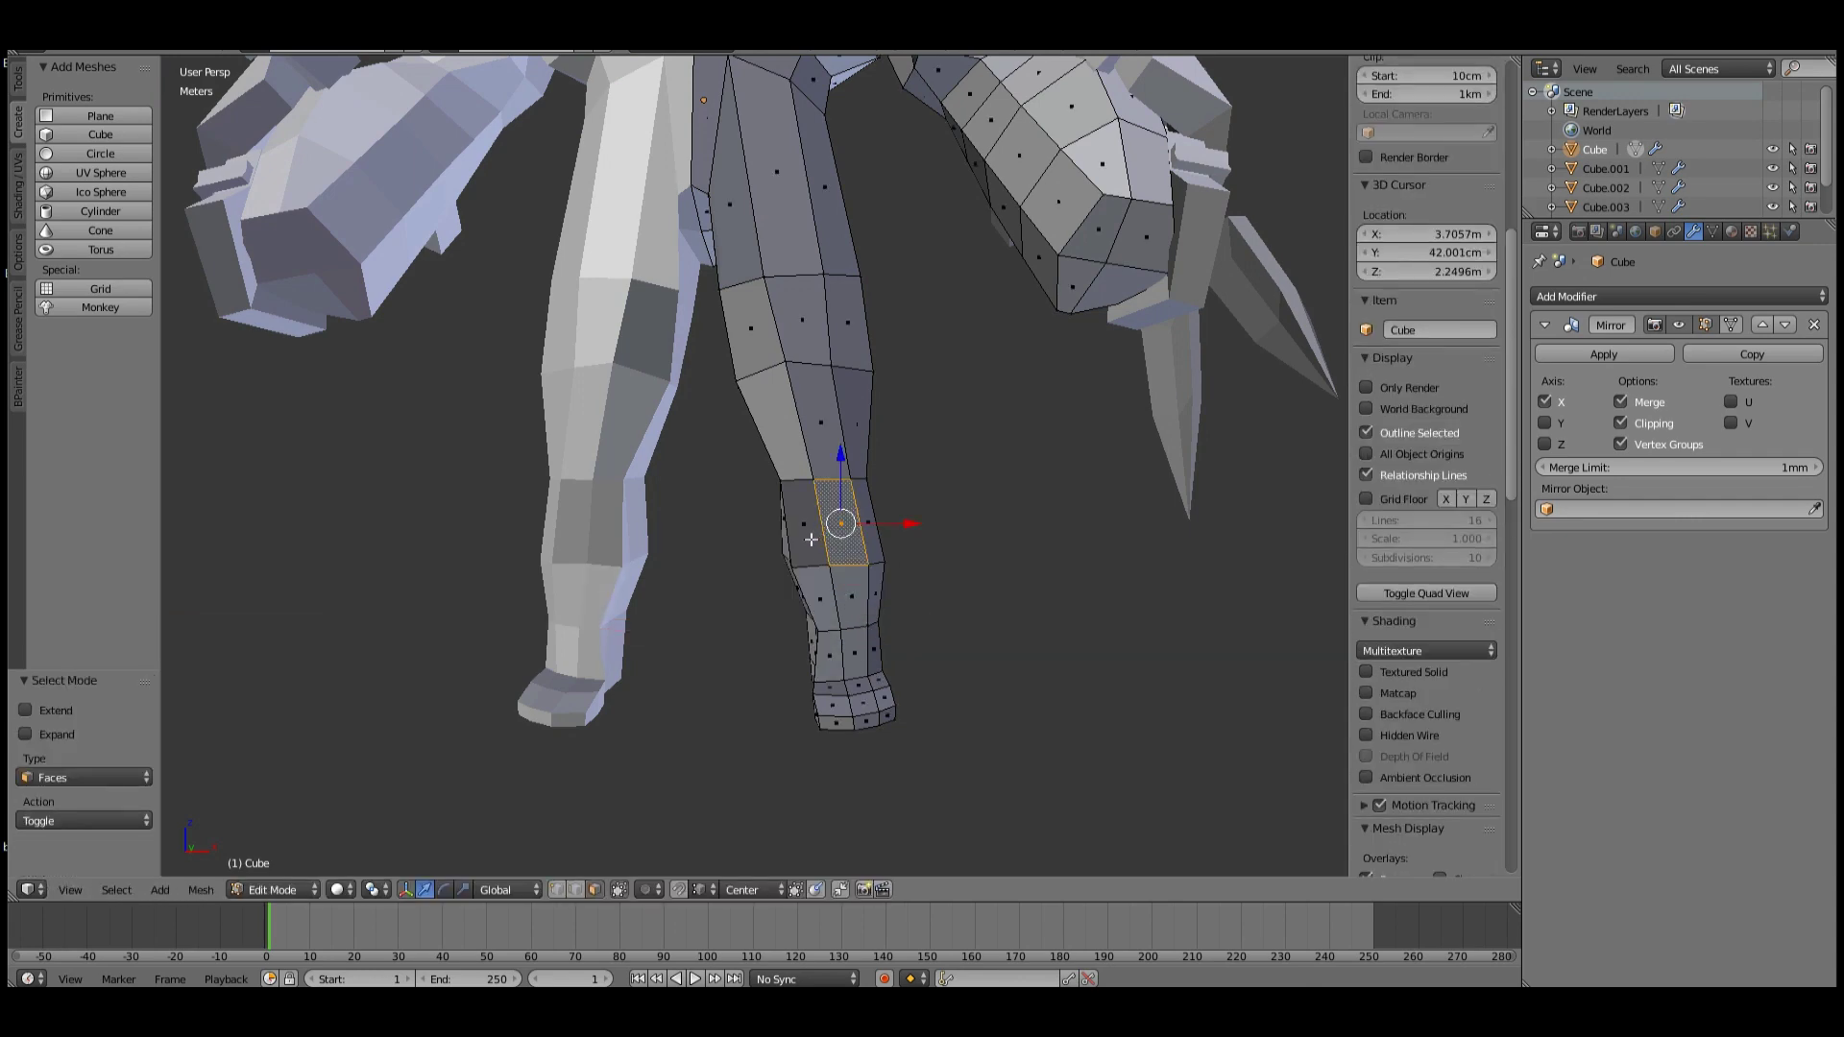
{"action": "middle_click_drag", "start_coordinate": [811, 539], "coordinate": [738, 539]}
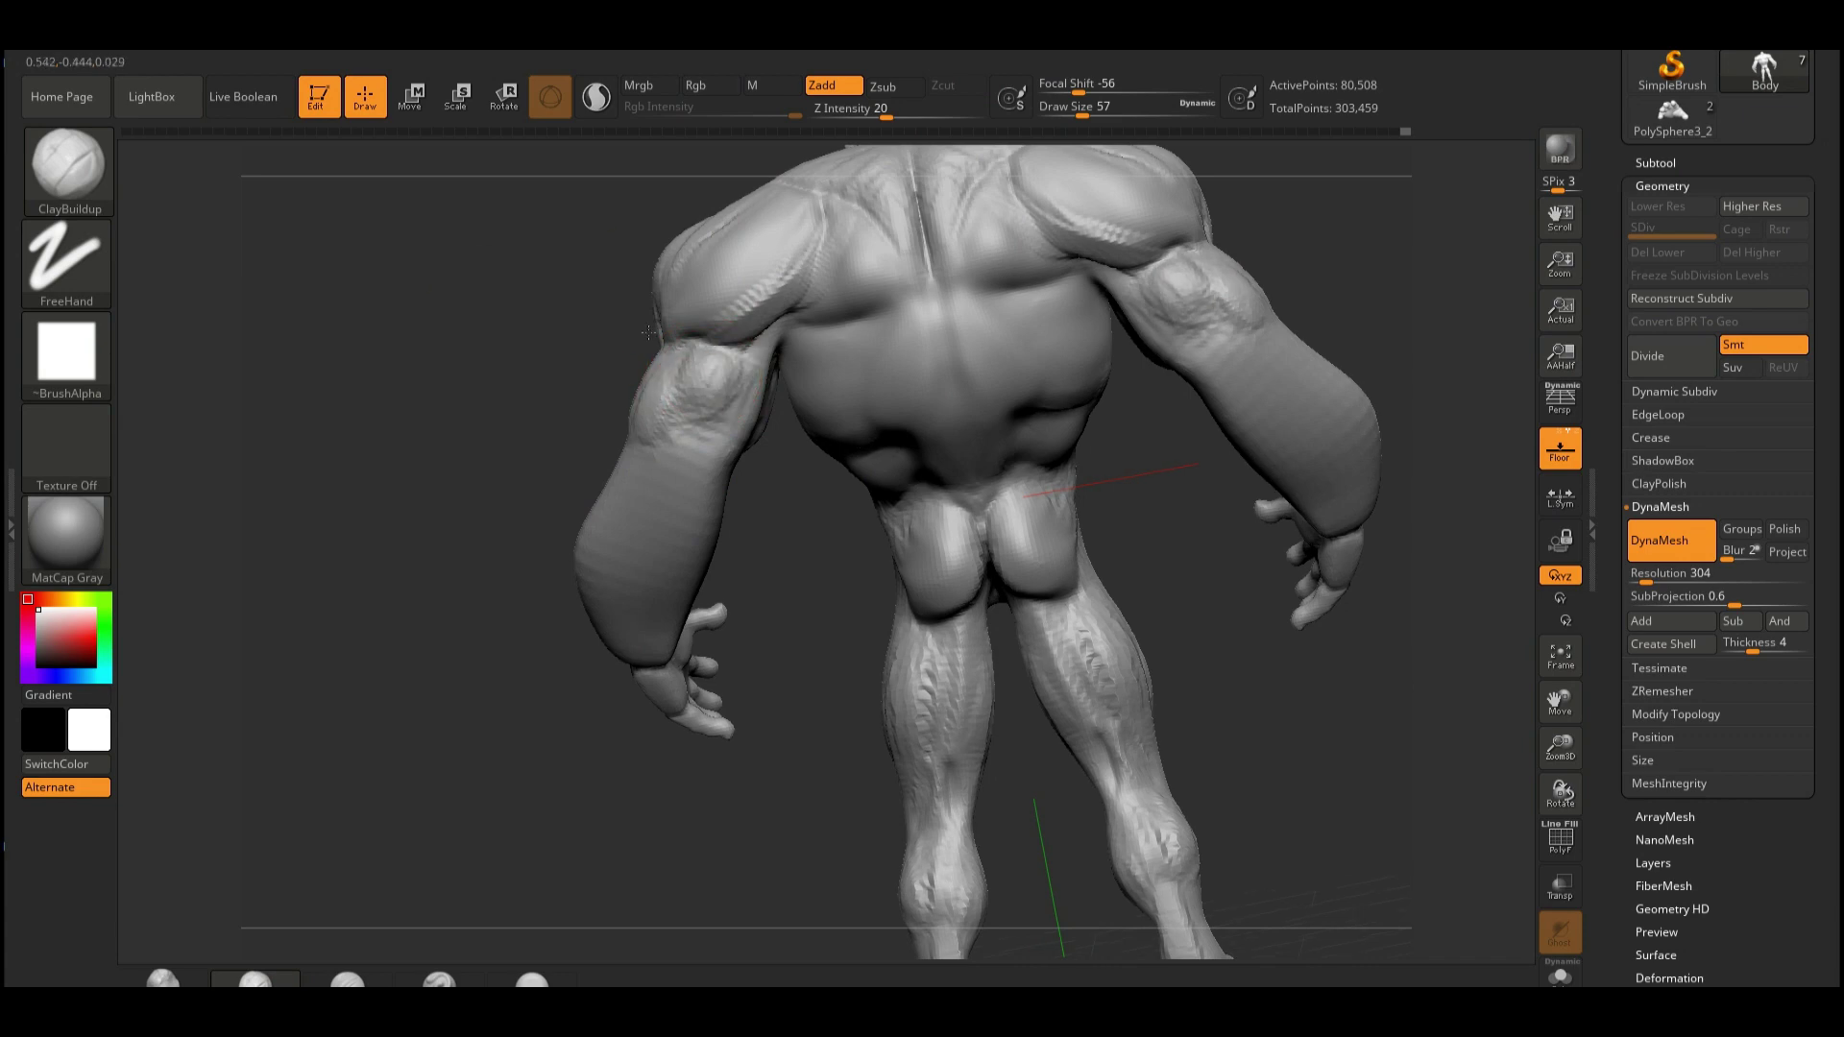
Carve creases into the back and arms with DamStandard, then return to ClayBuildup.
{"action": "mouse_move", "coordinate": [700, 378]}
{"action": "left_mouse_down"}
{"action": "mouse_move", "coordinate": [727, 384]}
{"action": "mouse_move", "coordinate": [594, 325]}
{"action": "mouse_move", "coordinate": [607, 351]}
{"action": "left_mouse_up"}
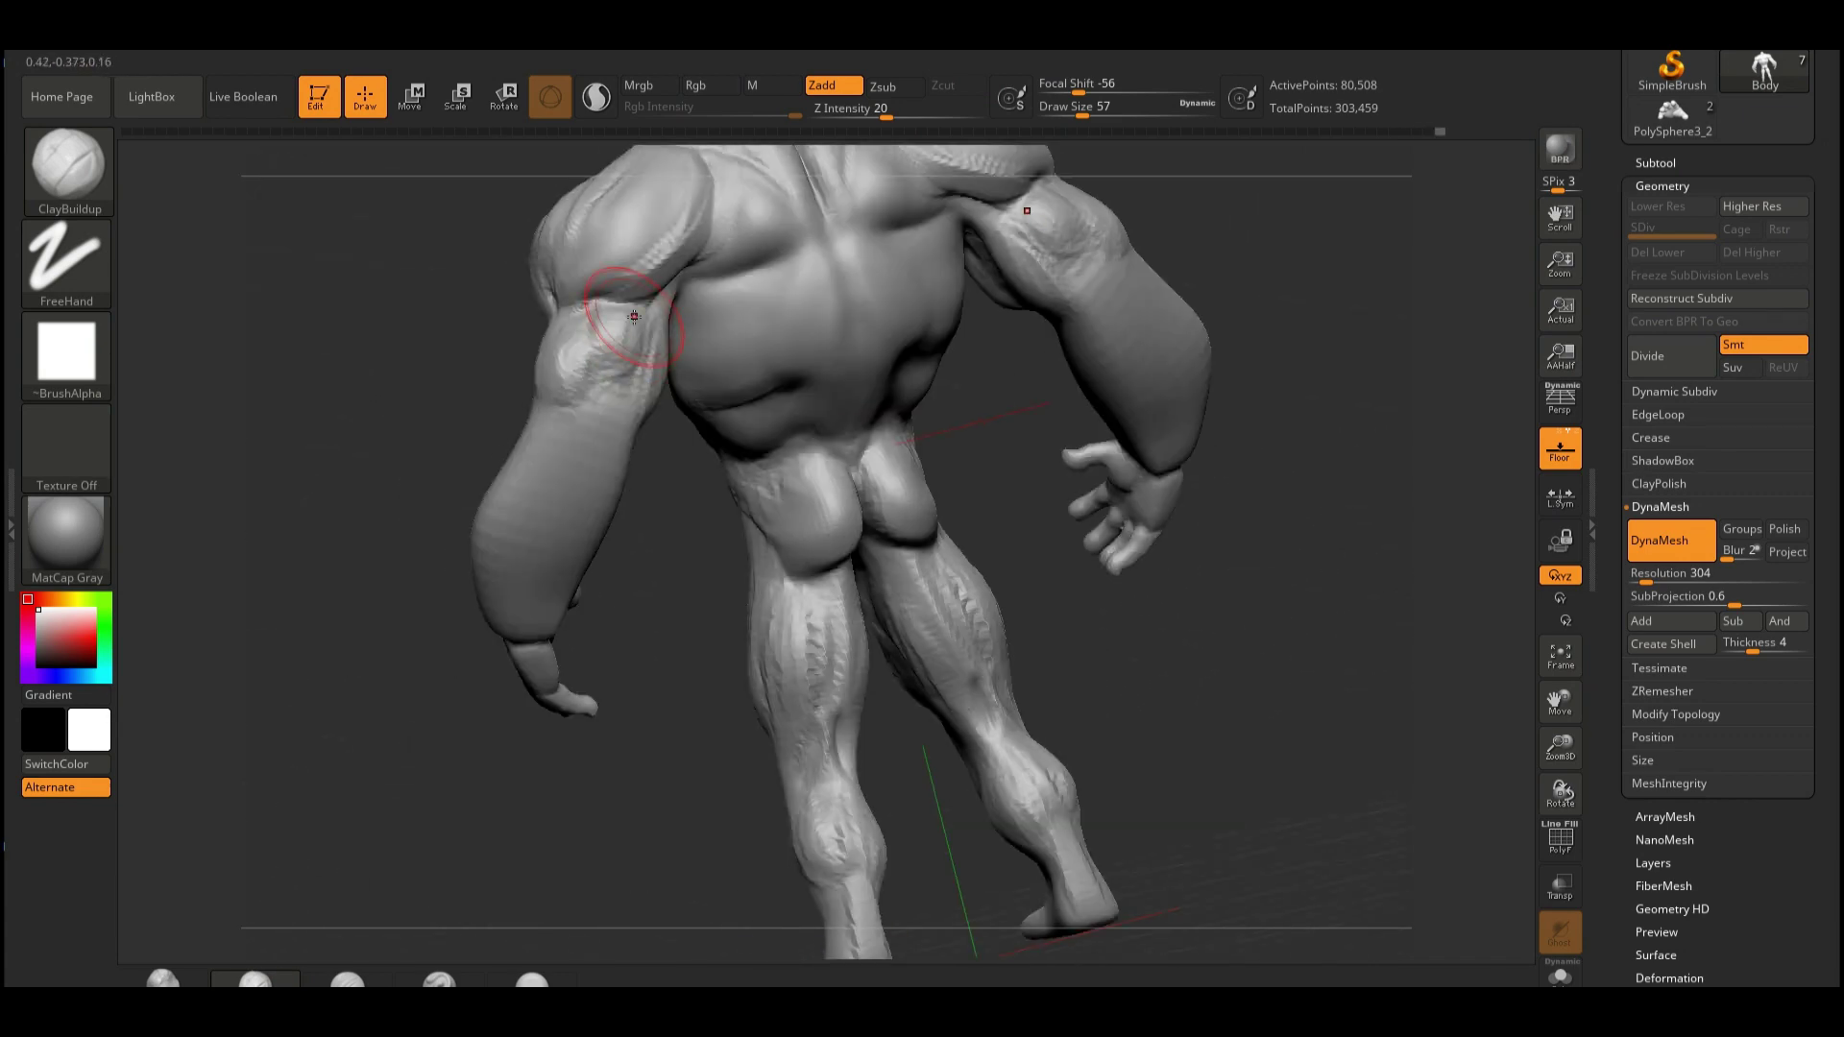
{"action": "key", "text": "b"}
{"action": "key", "text": "d"}
{"action": "key", "text": "s"}
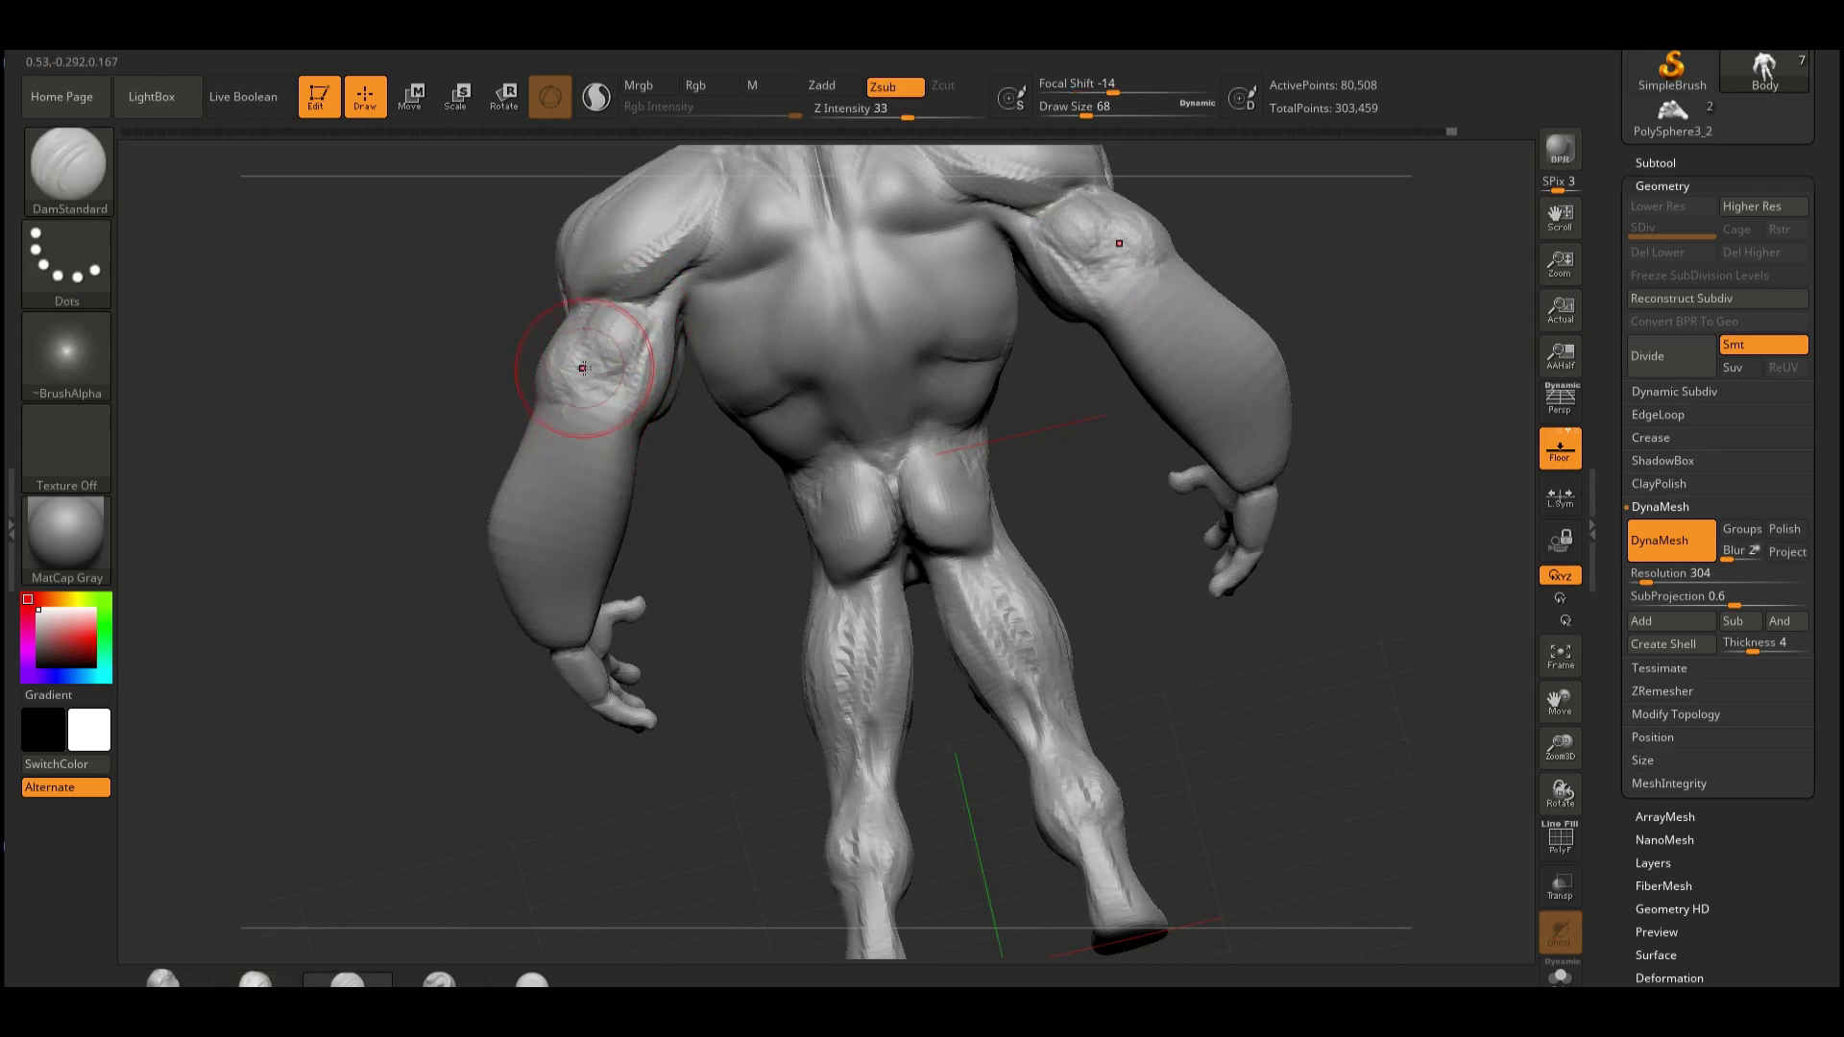
{"action": "mouse_move", "coordinate": [589, 362]}
{"action": "left_mouse_down"}
{"action": "mouse_move", "coordinate": [618, 389]}
{"action": "mouse_move", "coordinate": [607, 310]}
{"action": "left_mouse_up"}
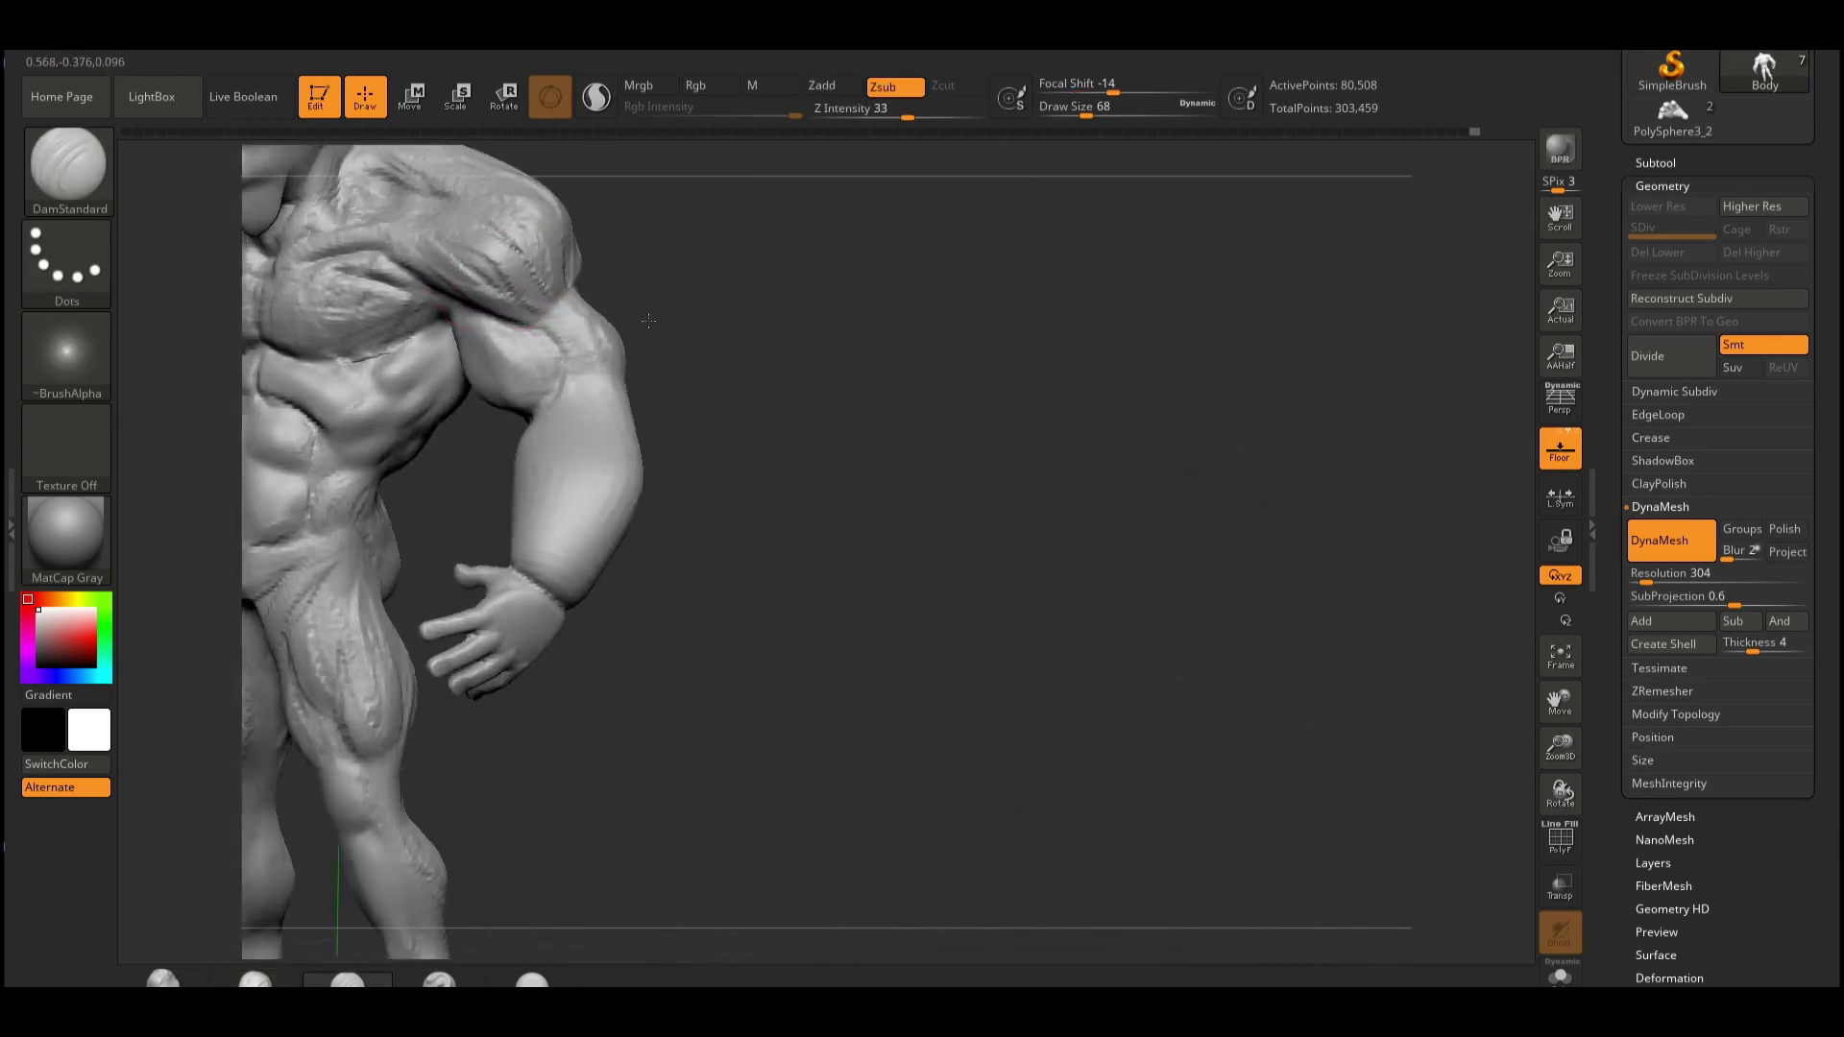
{"action": "key", "text": "b"}
{"action": "key", "text": "c"}
{"action": "key", "text": "b"}
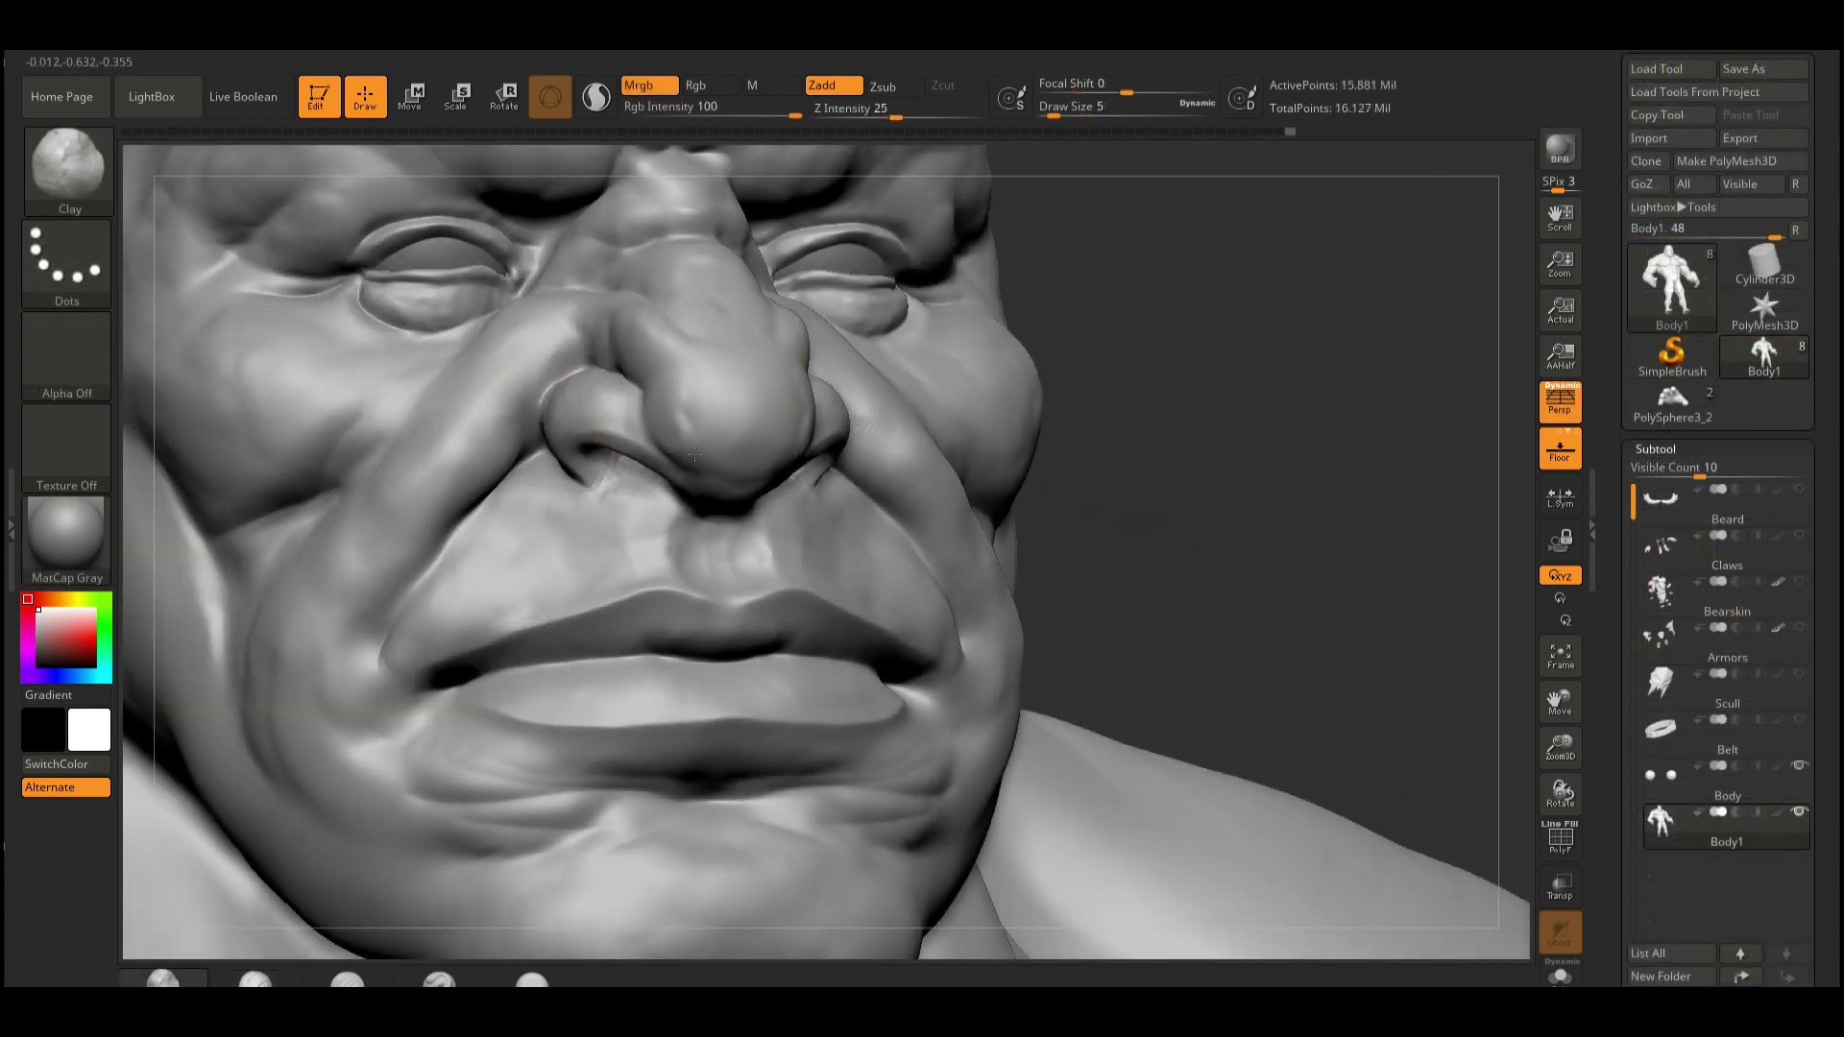
Build up the face muscles from below and front, then the torso and legs.
{"action": "left_click_drag", "start_coordinate": [1119, 471], "coordinate": [691, 473]}
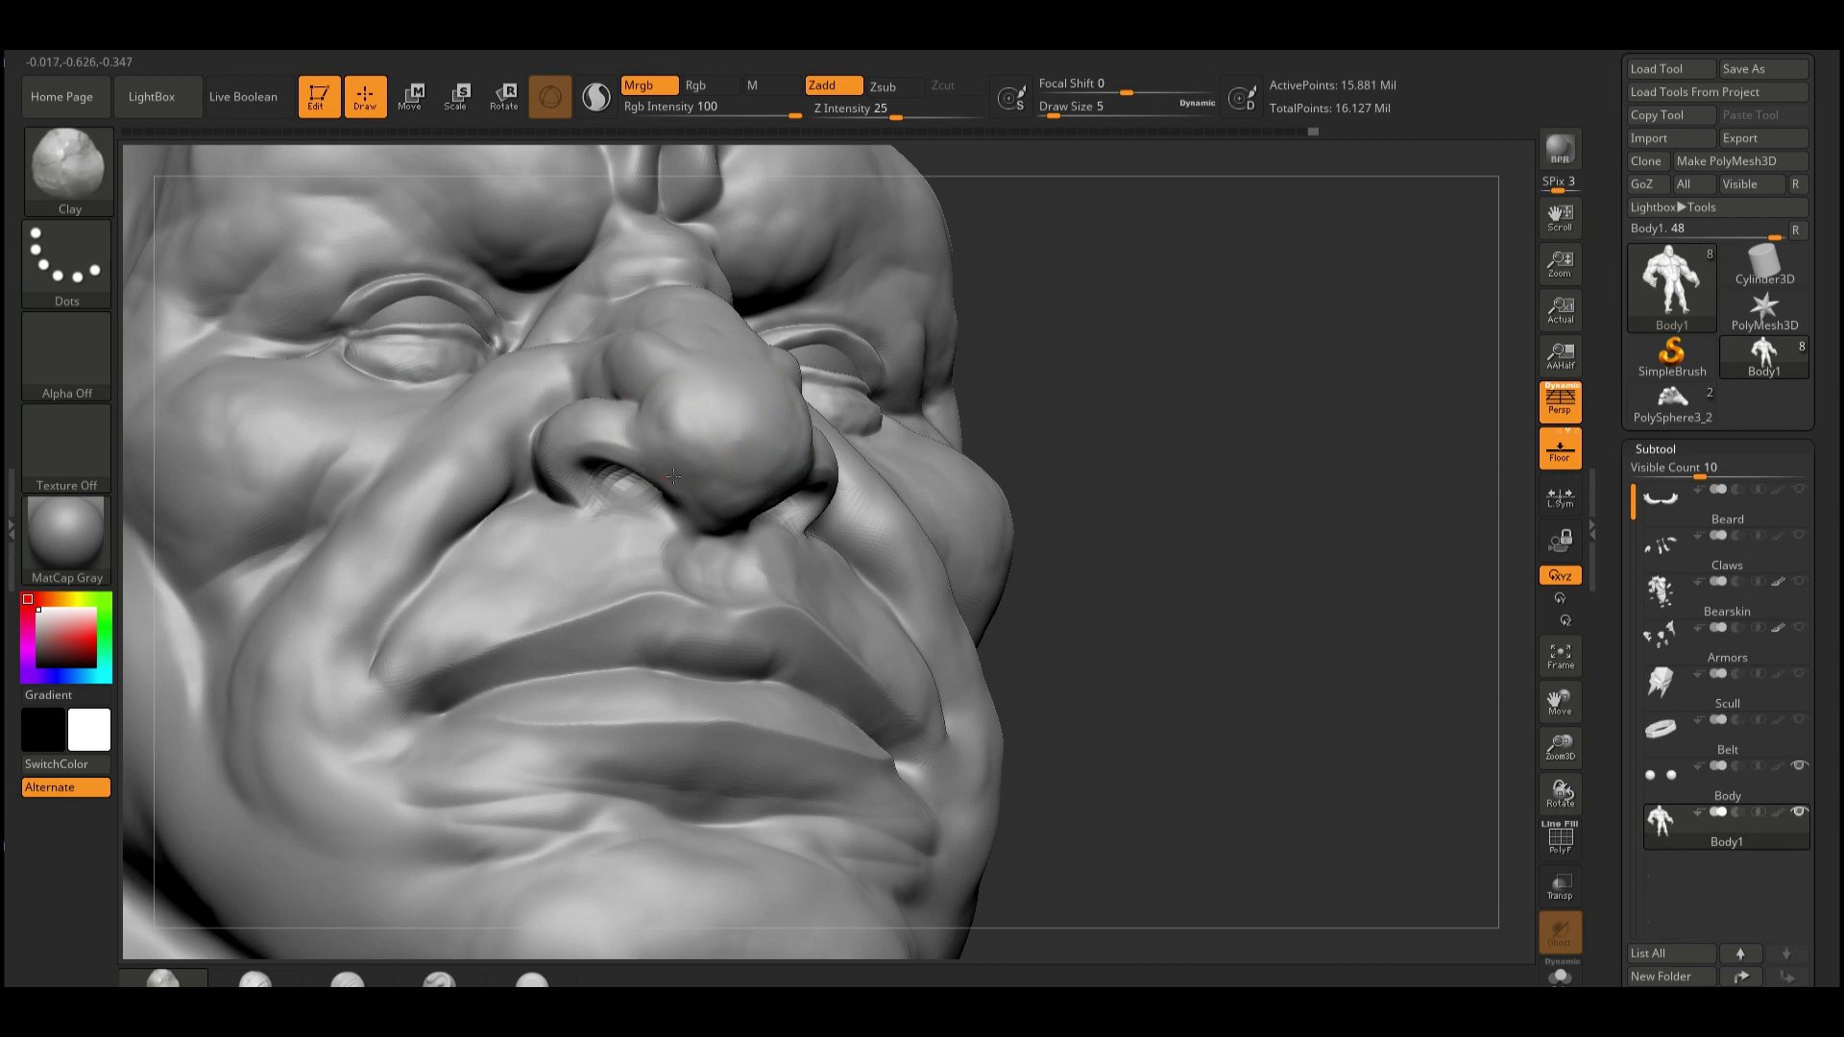
{"action": "left_click_drag", "start_coordinate": [1104, 384], "coordinate": [1001, 342]}
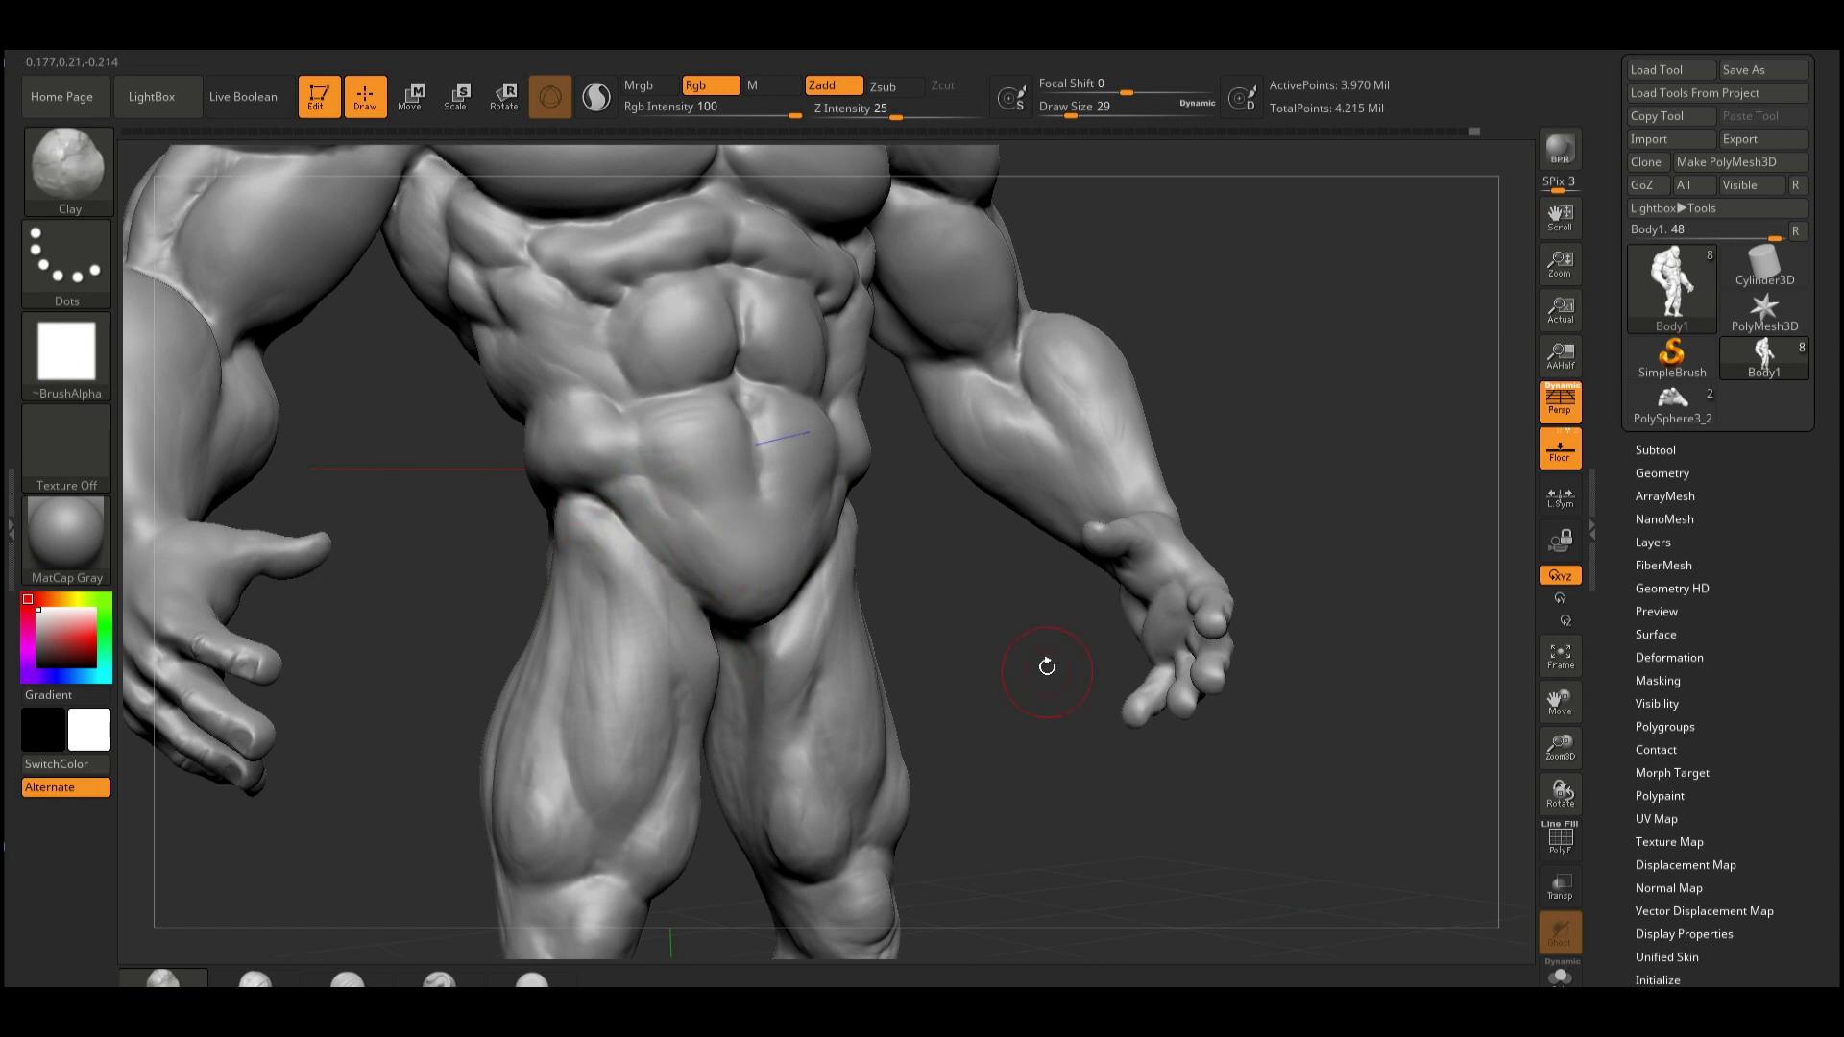
{"action": "left_click_drag", "start_coordinate": [1046, 665], "coordinate": [611, 556]}
{"action": "left_click_drag", "start_coordinate": [692, 666], "coordinate": [651, 597]}
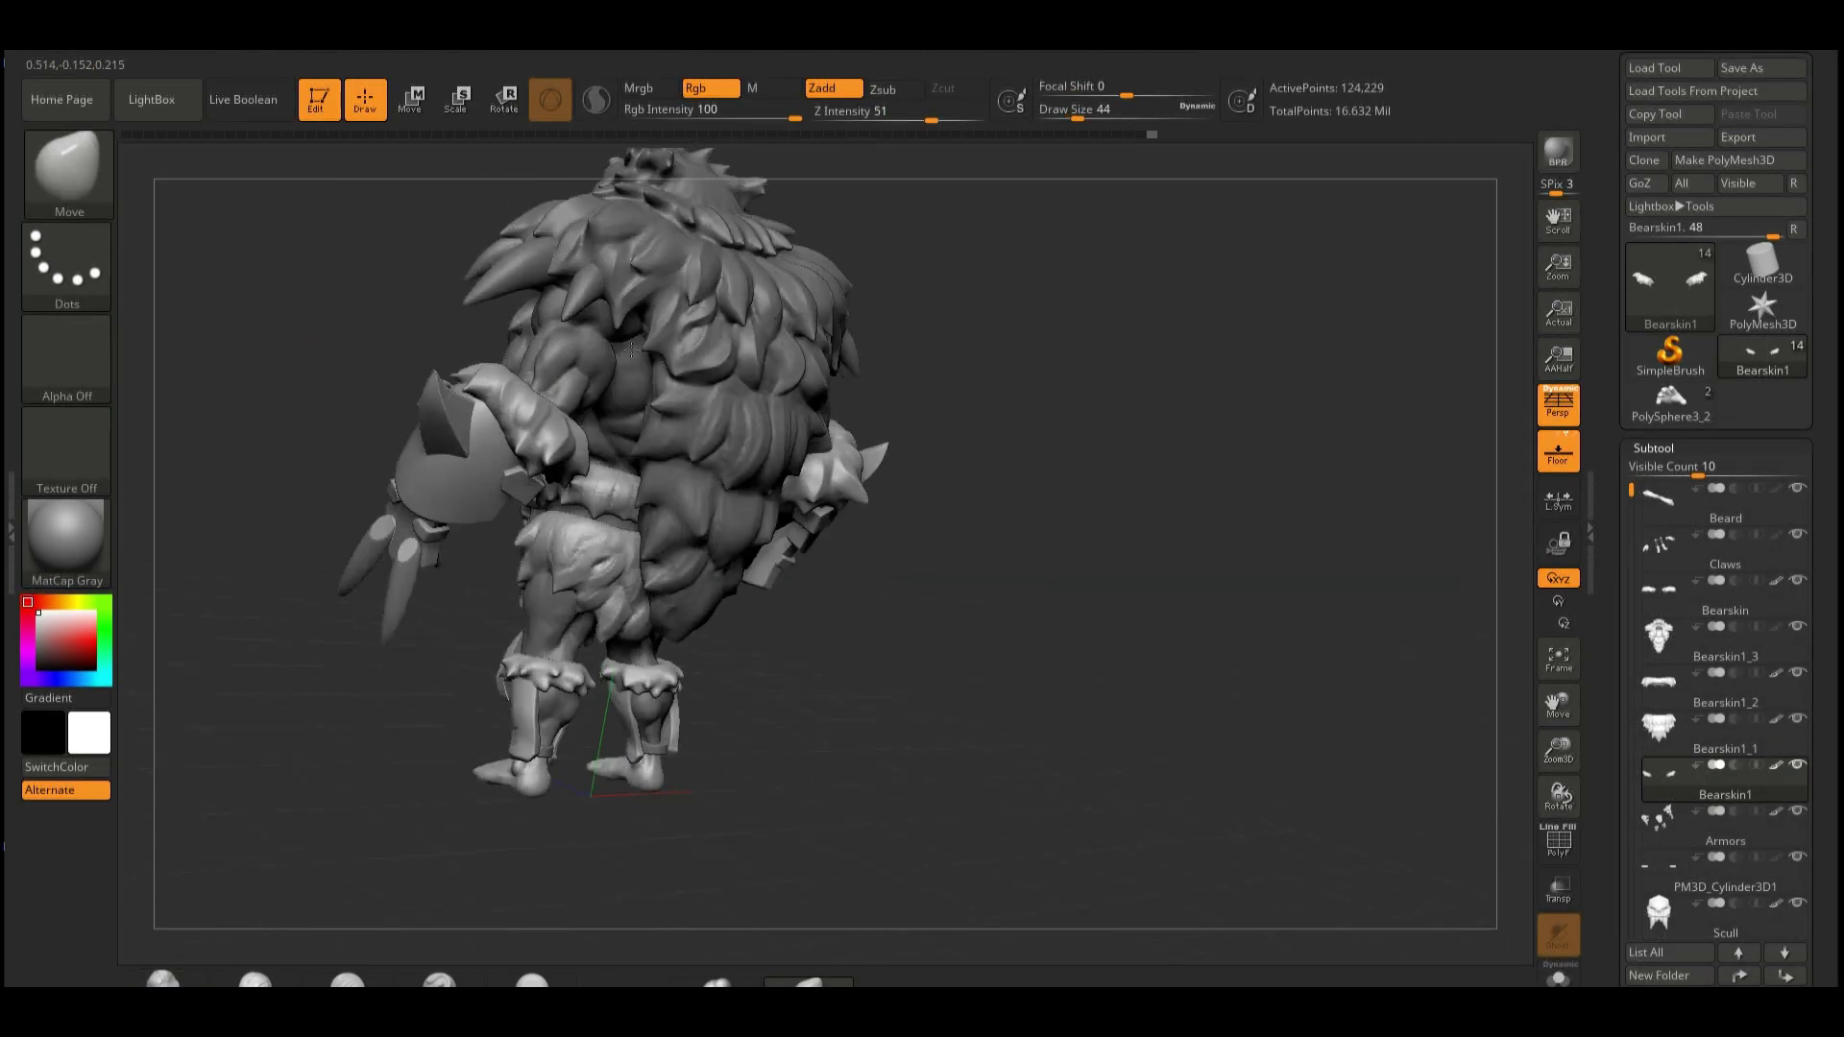
Solo the Armors subtool and set TrimDynamic Zsub with Alpha 28 at Draw Size 17.
{"action": "mouse_move", "coordinate": [535, 392]}
{"action": "left_mouse_down"}
{"action": "mouse_move", "coordinate": [565, 401]}
{"action": "mouse_move", "coordinate": [549, 980]}
{"action": "left_mouse_up"}
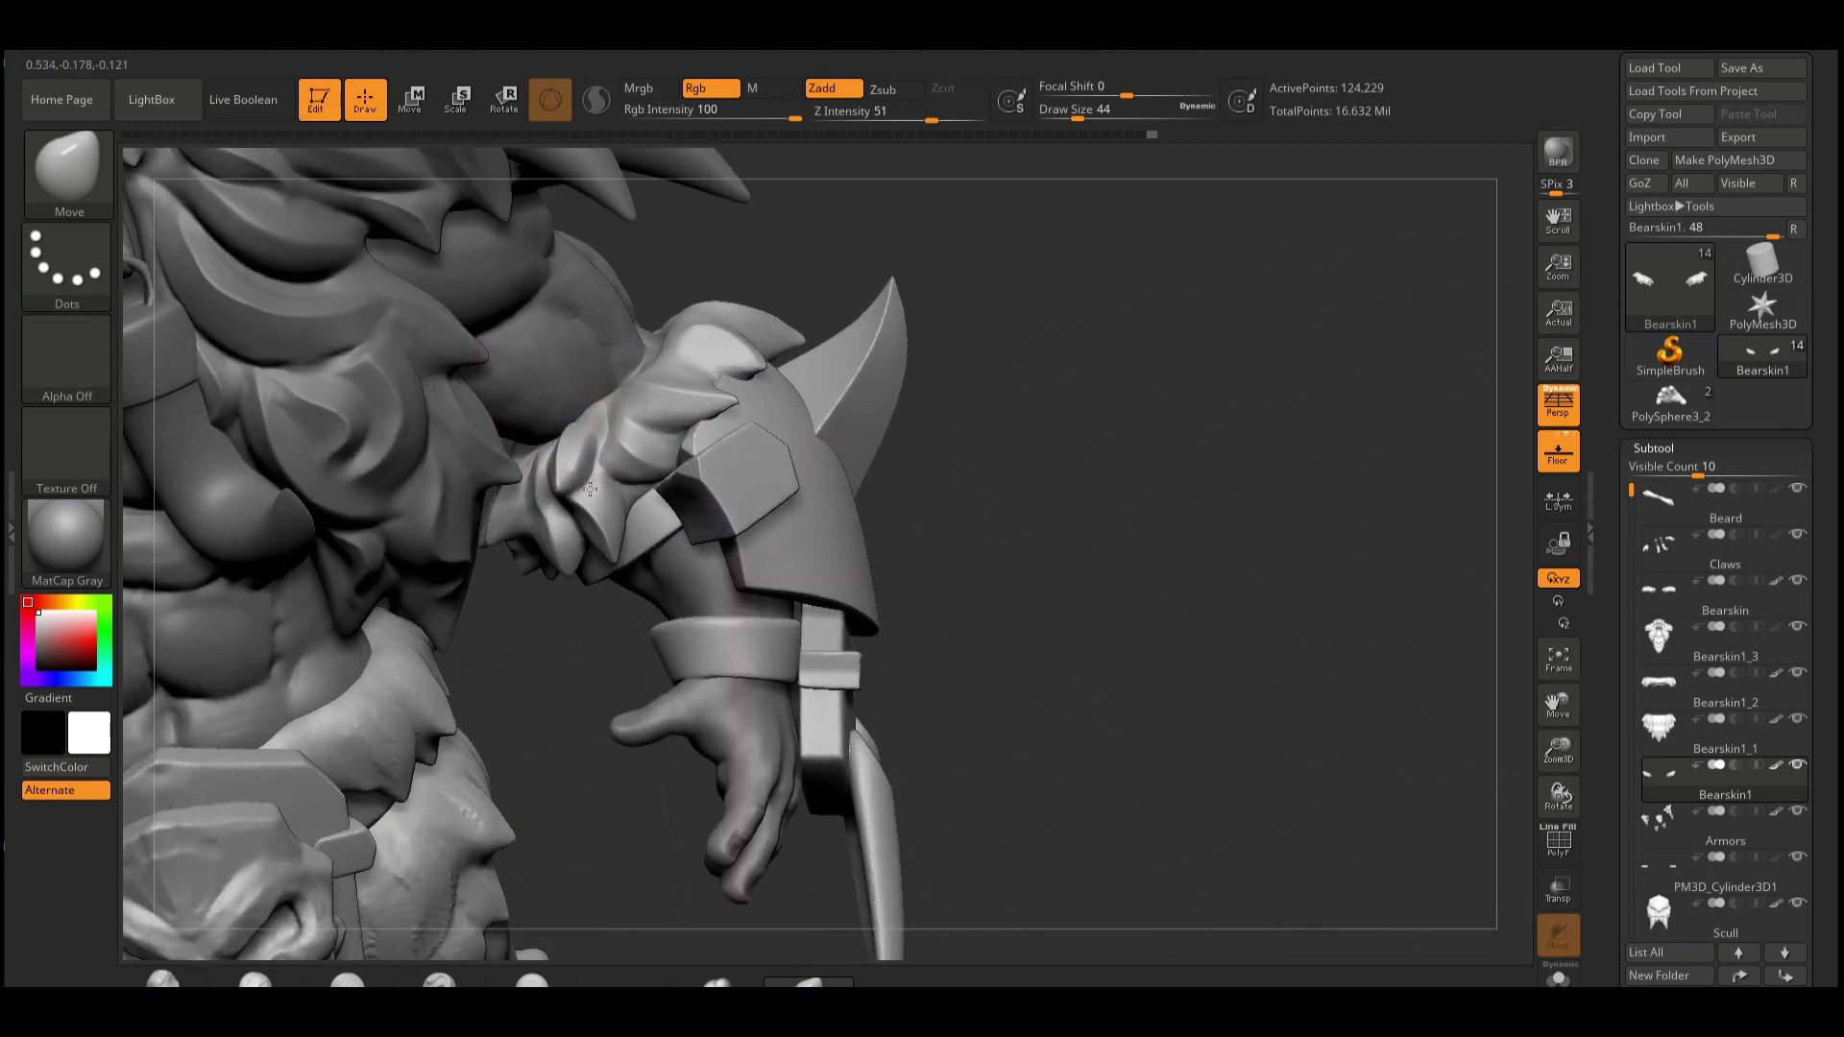
{"action": "left_click", "coordinate": [549, 979]}
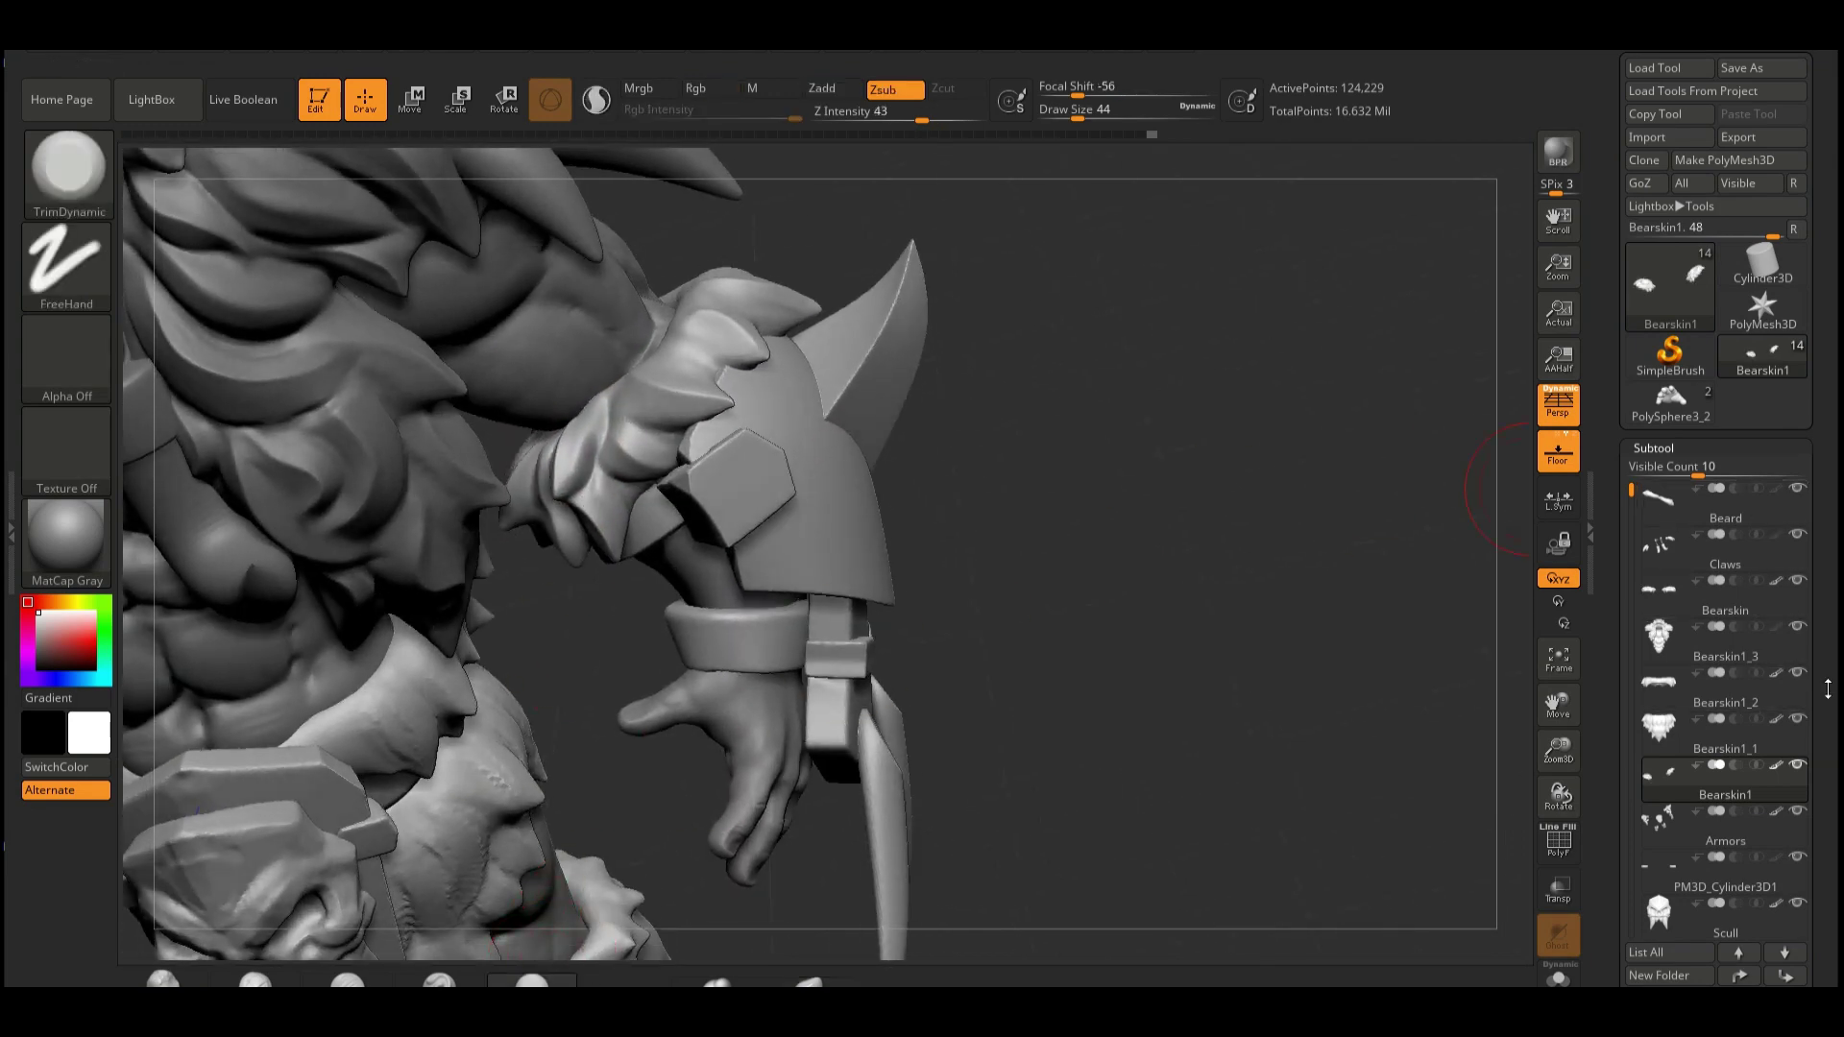
{"action": "left_click", "coordinate": [1795, 765], "text": "shift"}
{"action": "mouse_move", "coordinate": [499, 452]}
{"action": "left_mouse_down"}
{"action": "mouse_move", "coordinate": [542, 462]}
{"action": "mouse_move", "coordinate": [612, 421]}
{"action": "left_mouse_up"}
{"action": "key", "text": "space"}
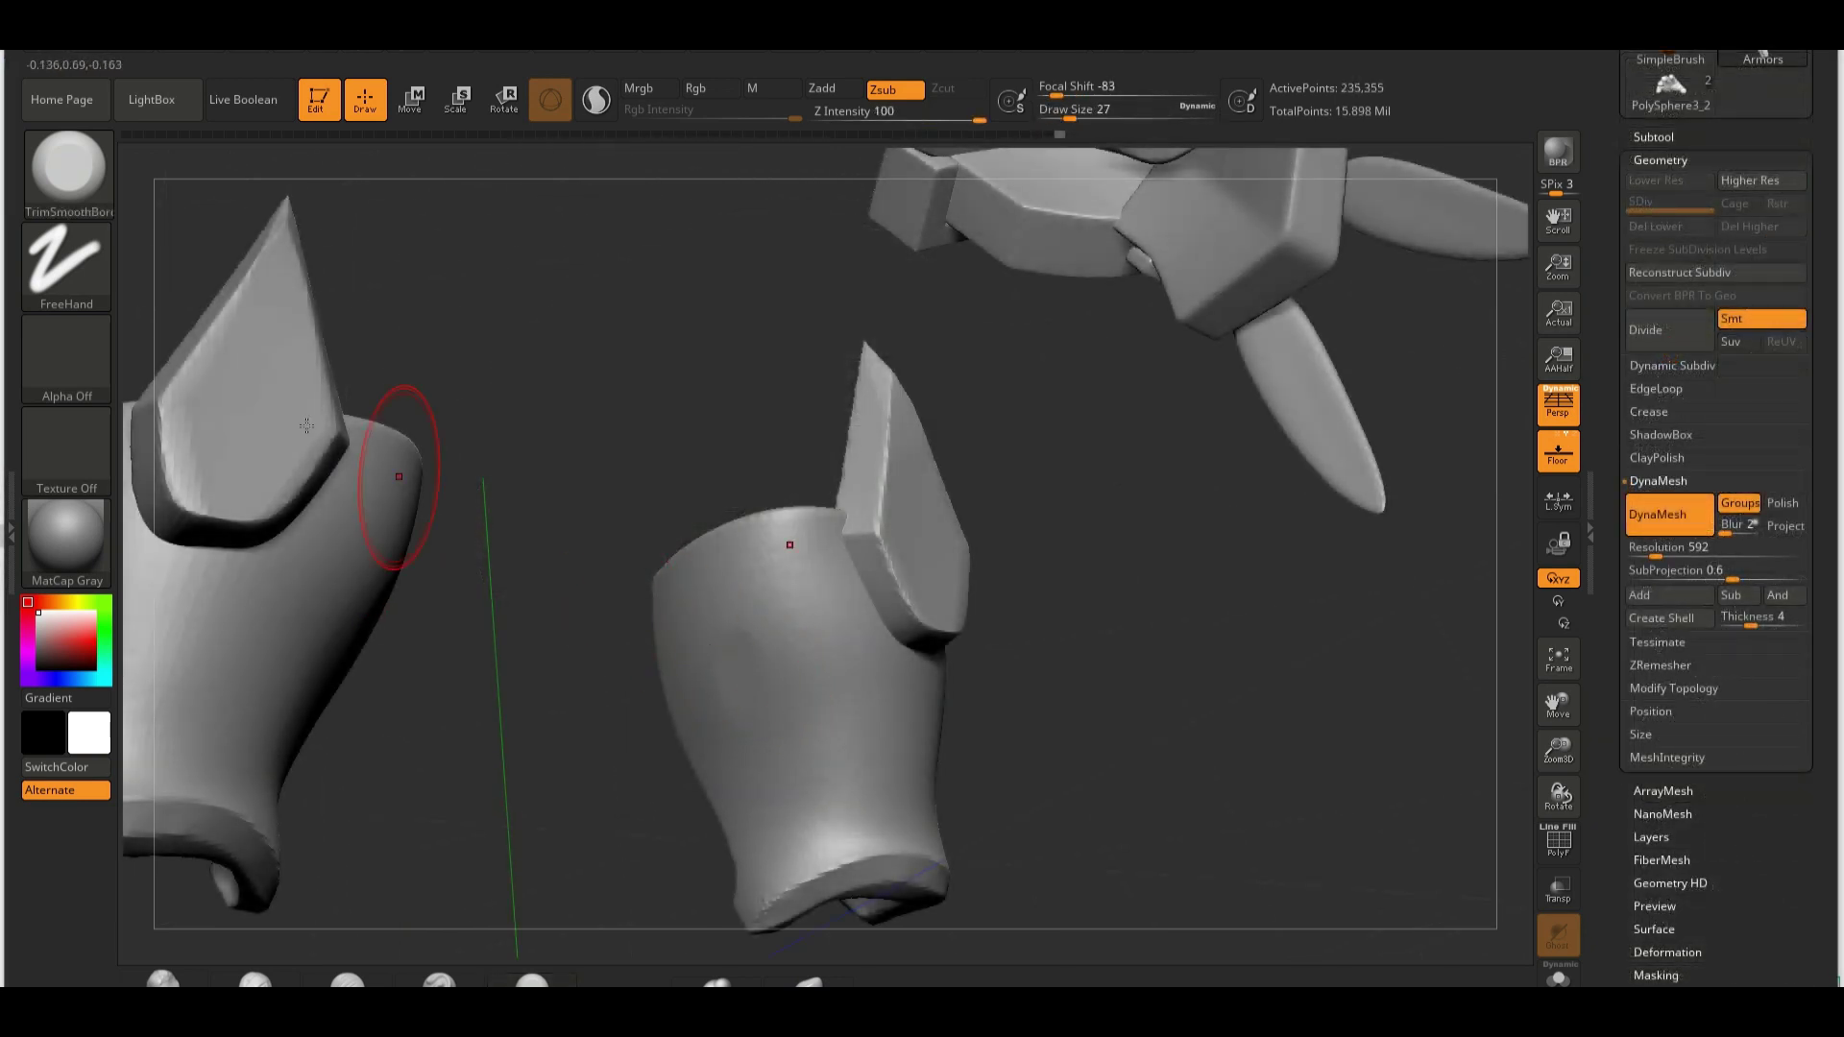
{"action": "left_click", "coordinate": [67, 356]}
{"action": "left_click", "coordinate": [400, 384]}
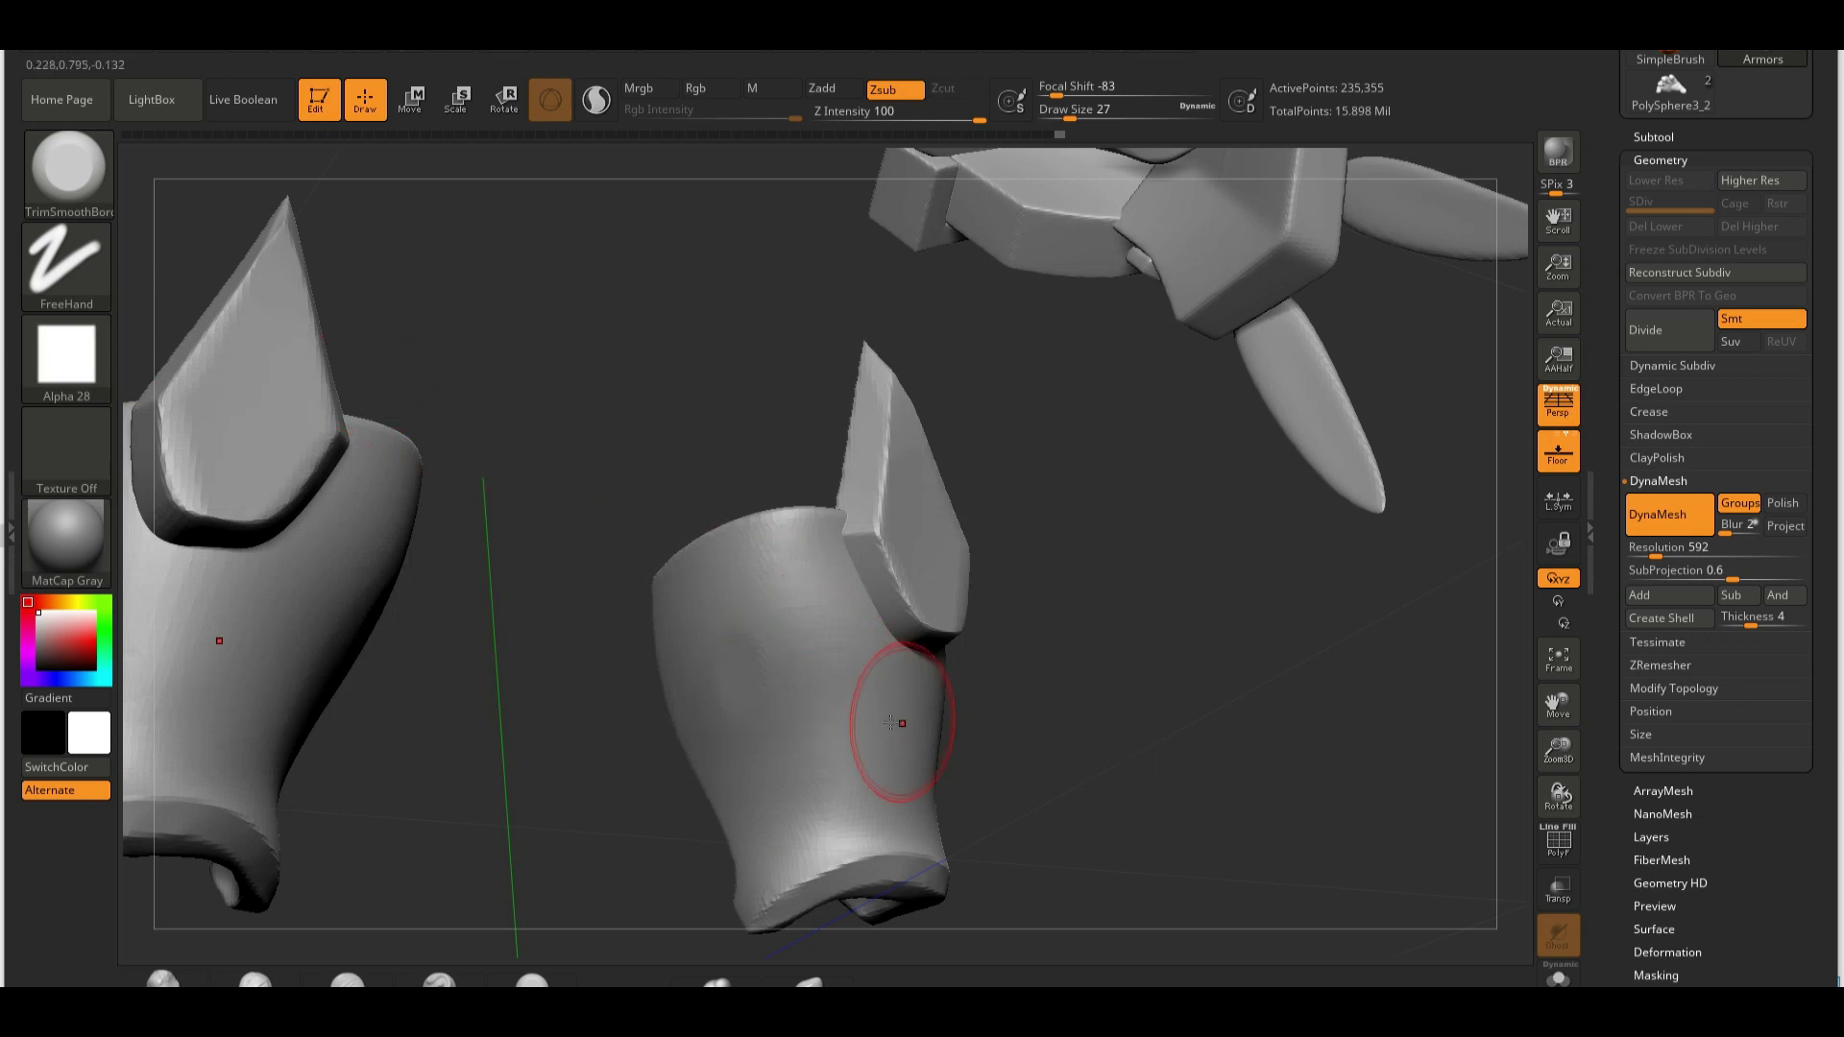
Carve worn dents into both spiked bracers.
{"action": "mouse_move", "coordinate": [901, 723]}
{"action": "left_mouse_down"}
{"action": "mouse_move", "coordinate": [795, 679]}
{"action": "mouse_move", "coordinate": [767, 772]}
{"action": "left_mouse_up"}
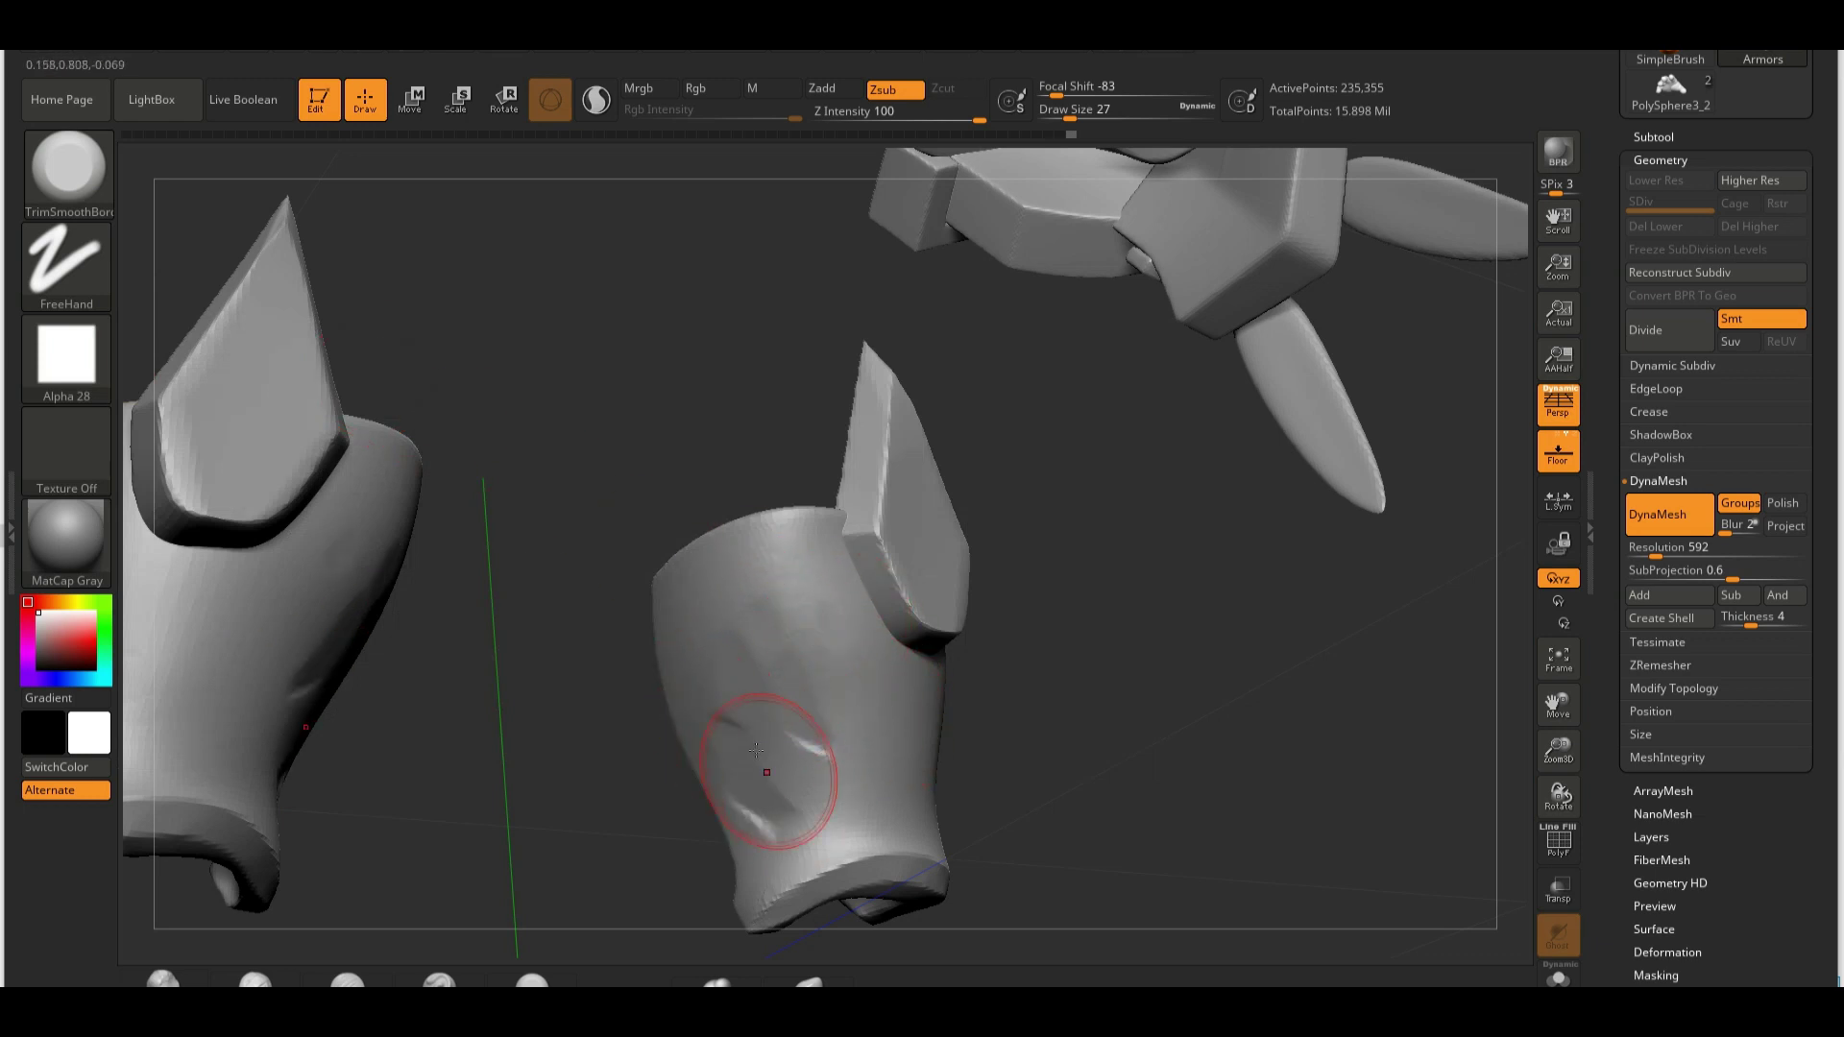
{"action": "right_click_drag", "start_coordinate": [757, 486], "coordinate": [563, 629]}
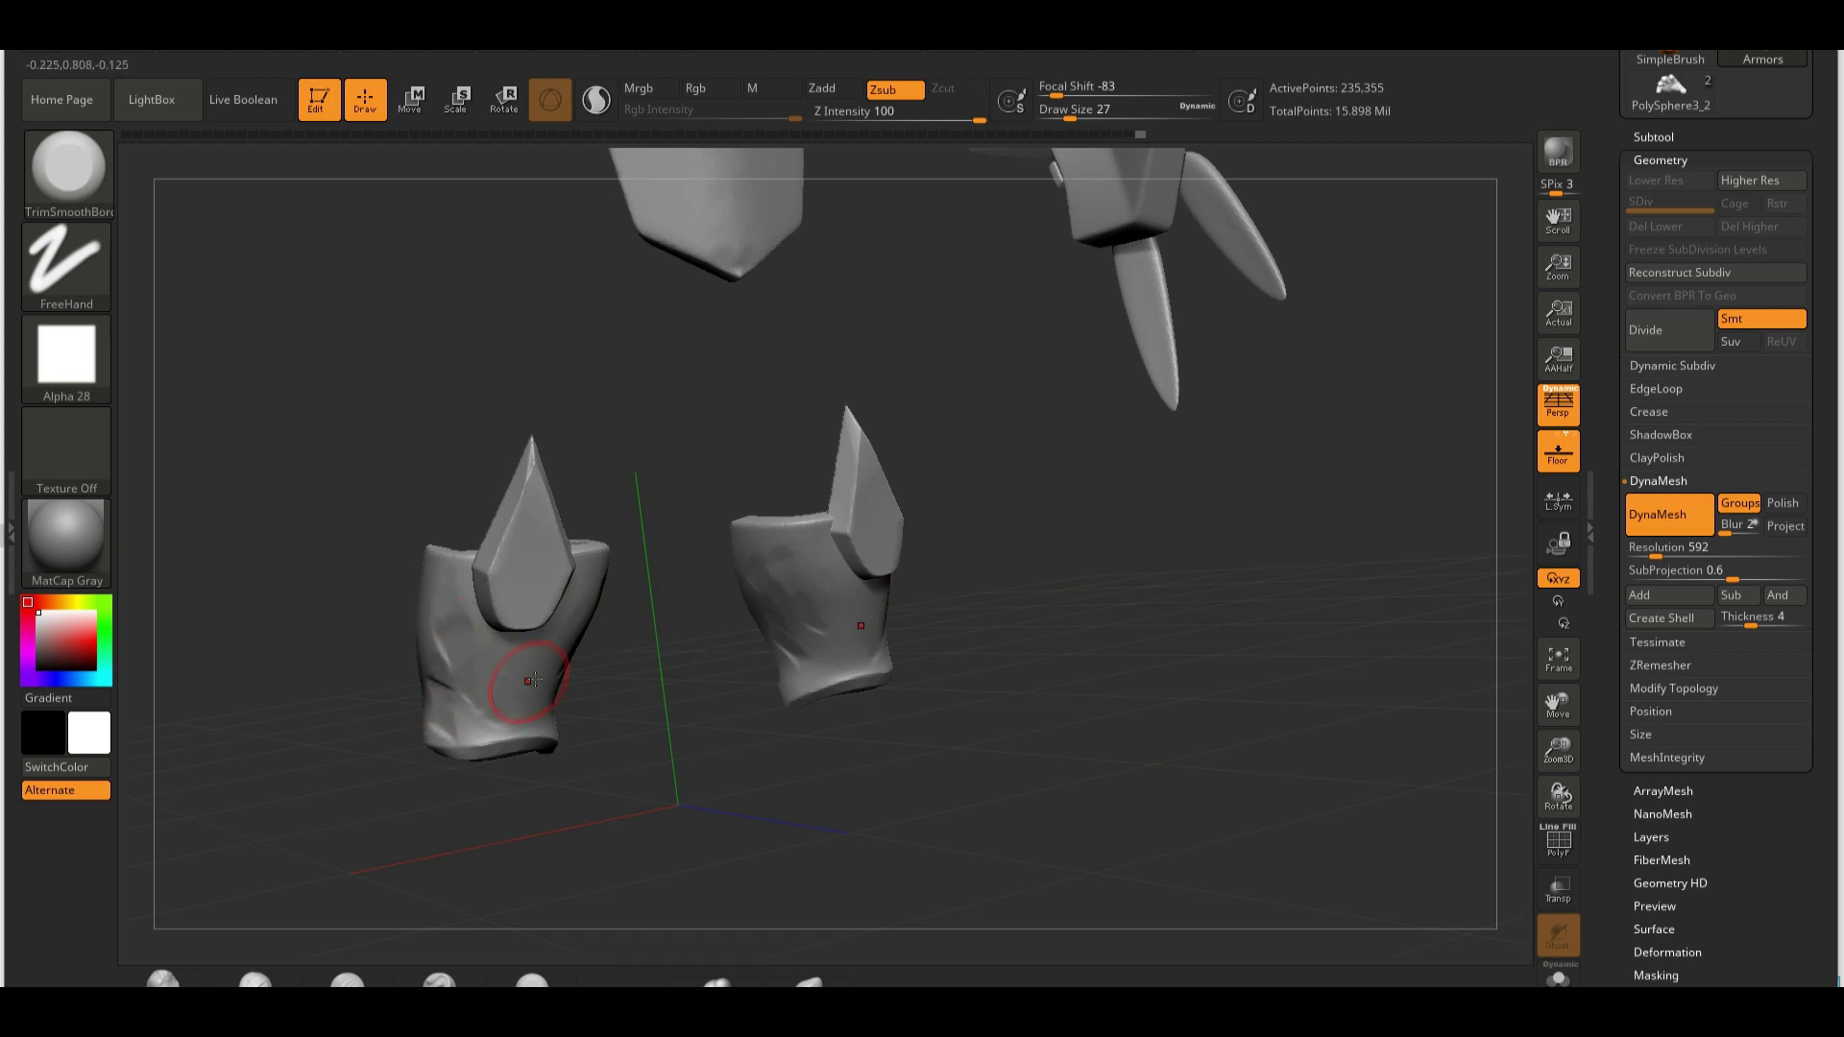
{"action": "mouse_move", "coordinate": [680, 698]}
{"action": "left_mouse_down"}
{"action": "mouse_move", "coordinate": [541, 679]}
{"action": "mouse_move", "coordinate": [554, 716]}
{"action": "left_mouse_up"}
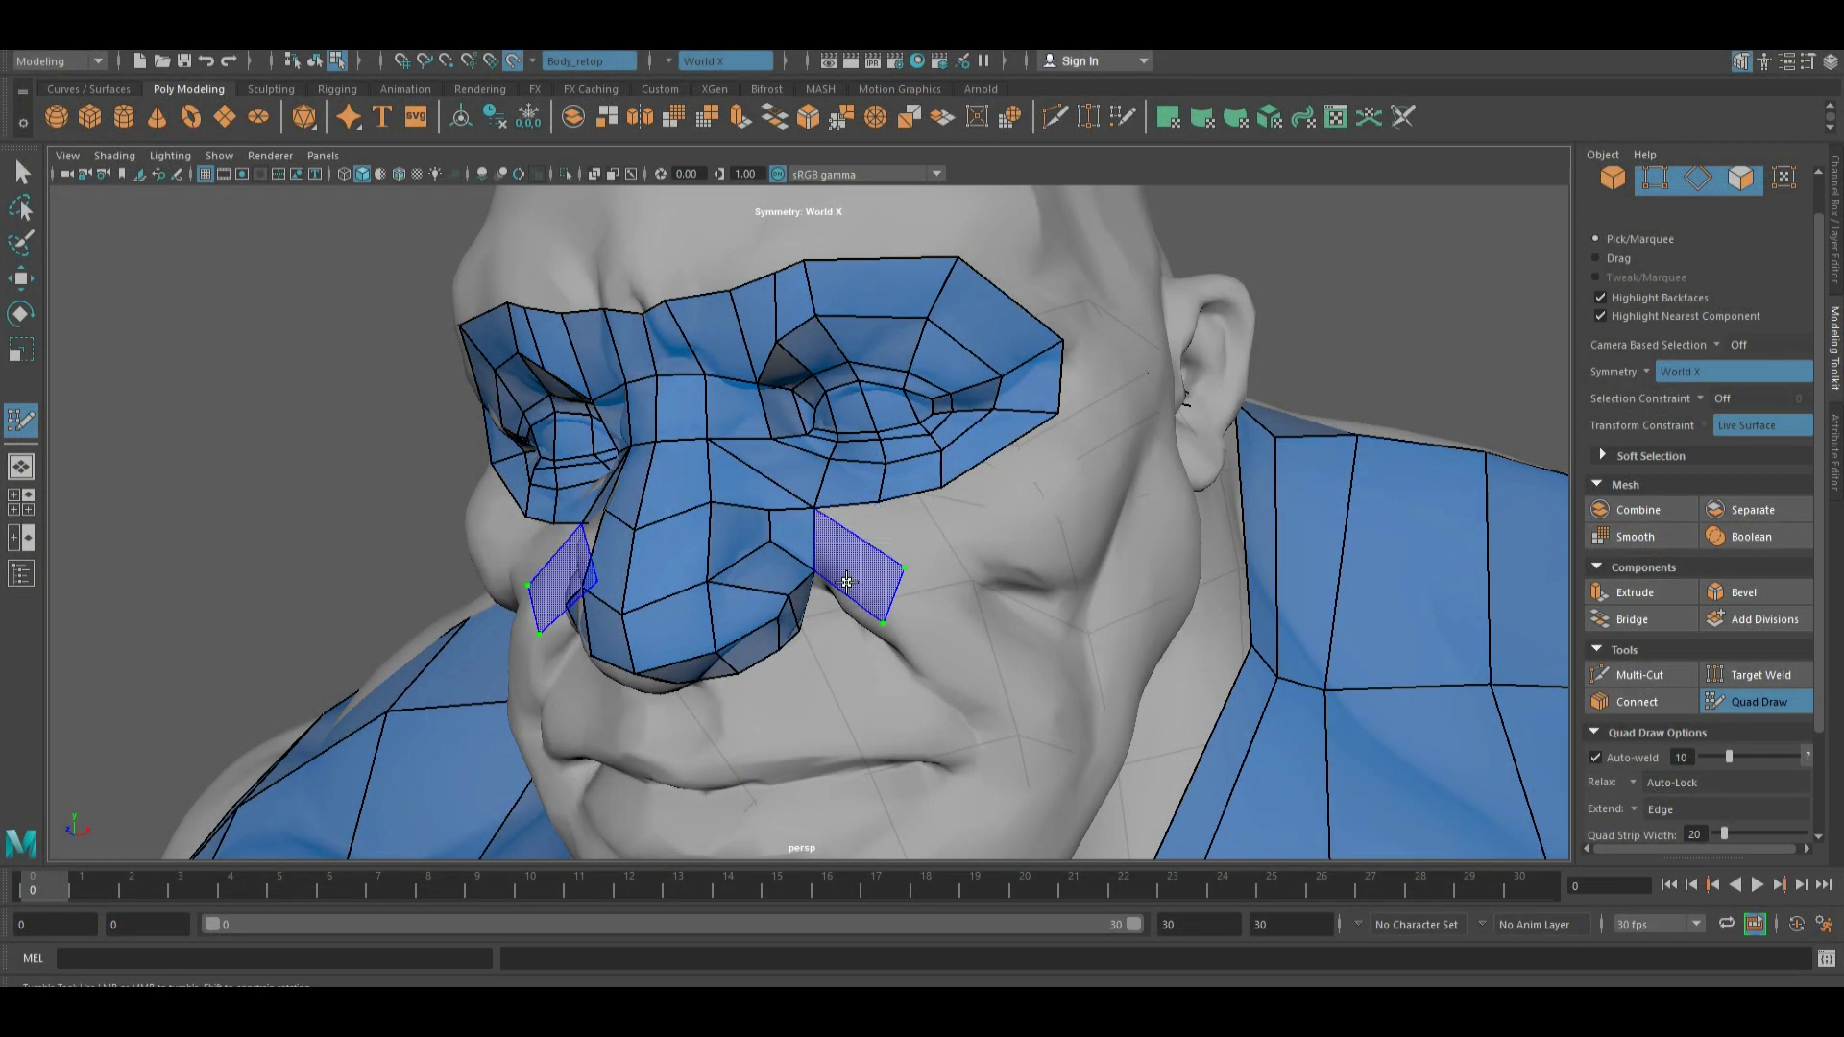
Quad Draw cheek quads, a nose-bridge edge loop, and faces beneath the eyes.
{"action": "left_click_drag", "start_coordinate": [881, 519], "coordinate": [880, 566], "text": "alt"}
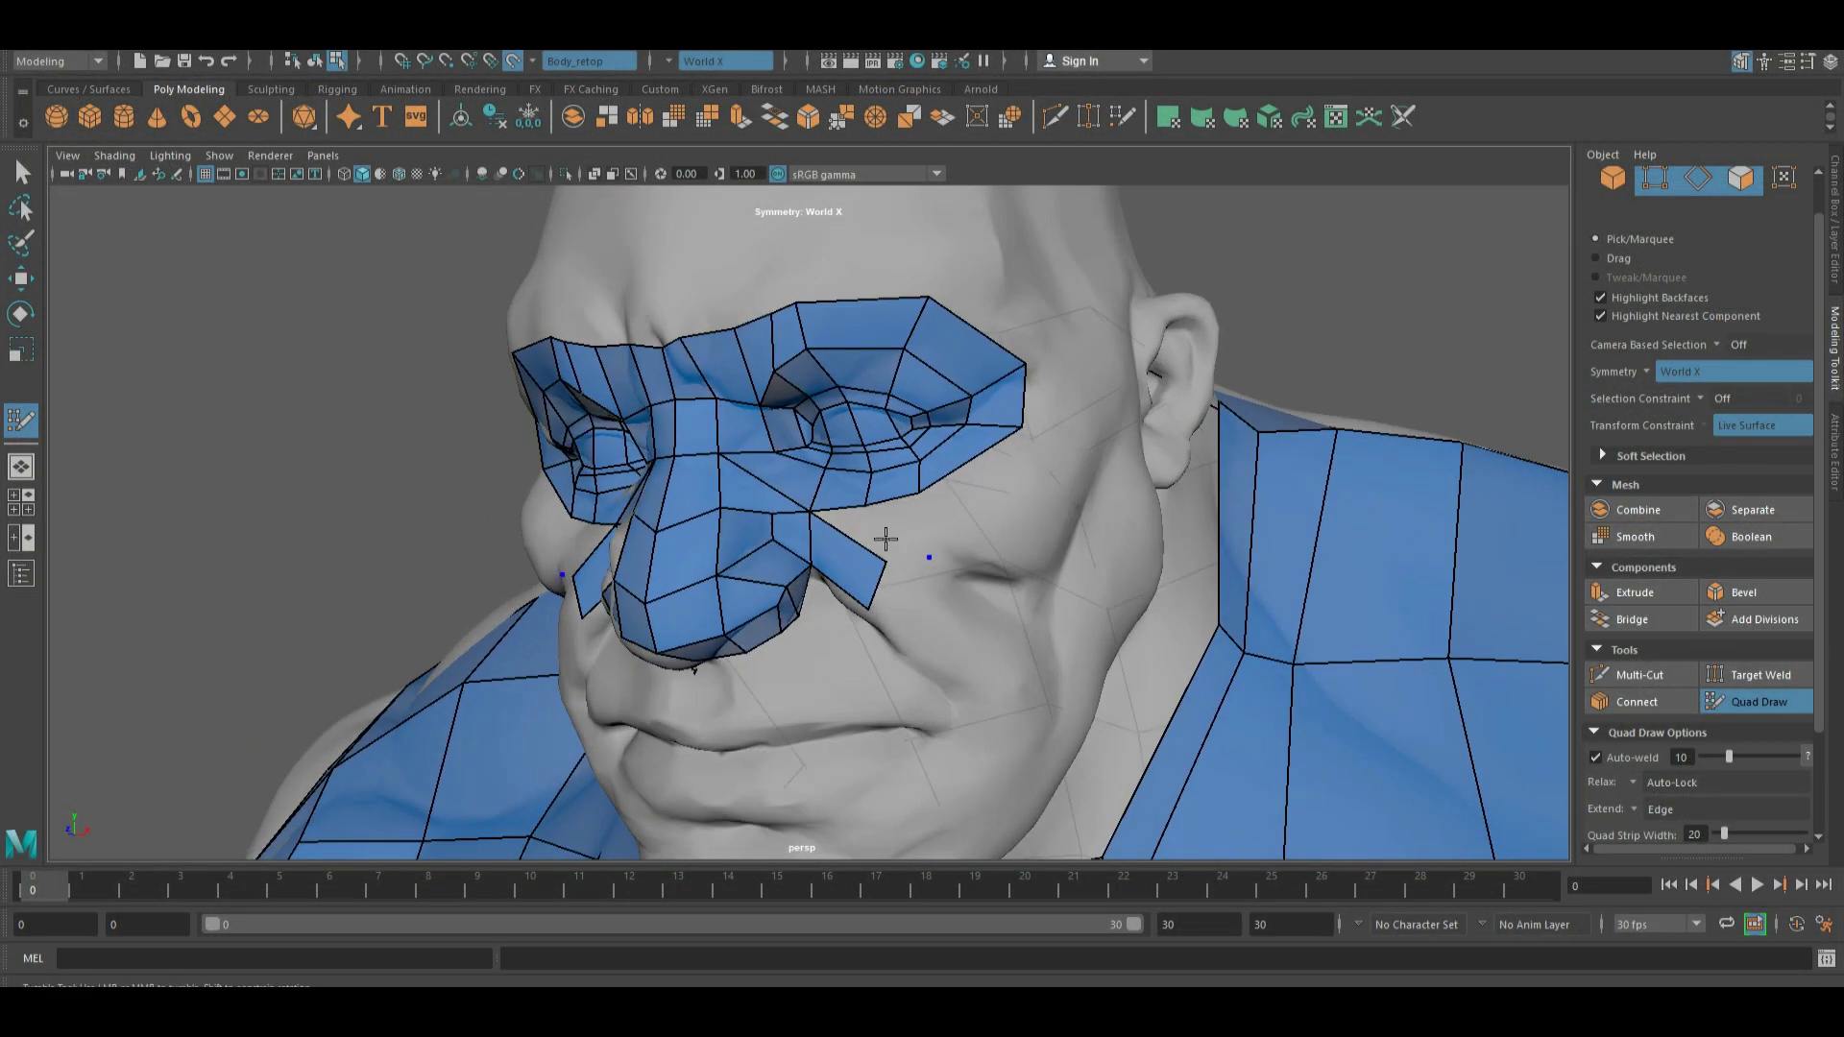
{"action": "left_click", "coordinate": [908, 567], "text": "shift"}
{"action": "right_click_drag", "start_coordinate": [908, 567], "coordinate": [946, 567], "text": "alt"}
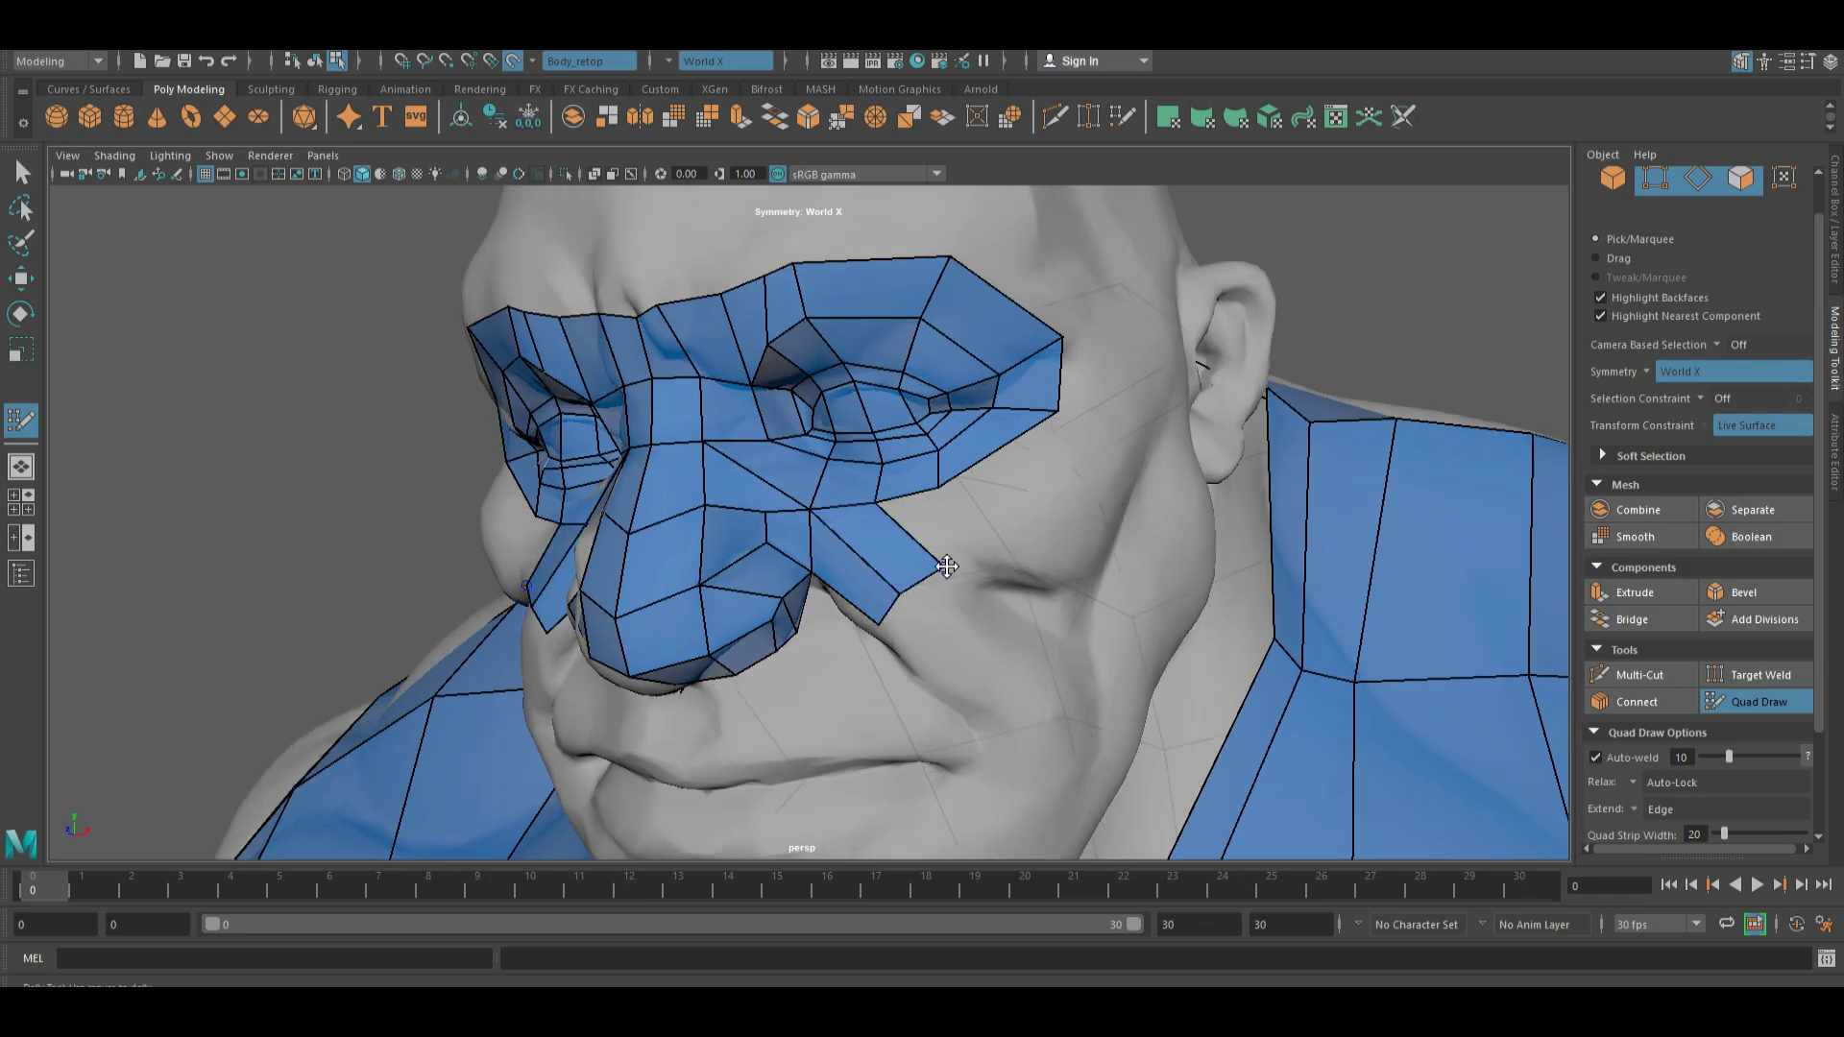
{"action": "left_click_drag", "start_coordinate": [946, 567], "coordinate": [835, 501], "text": "alt"}
{"action": "right_click_drag", "start_coordinate": [797, 502], "coordinate": [835, 502], "text": "alt"}
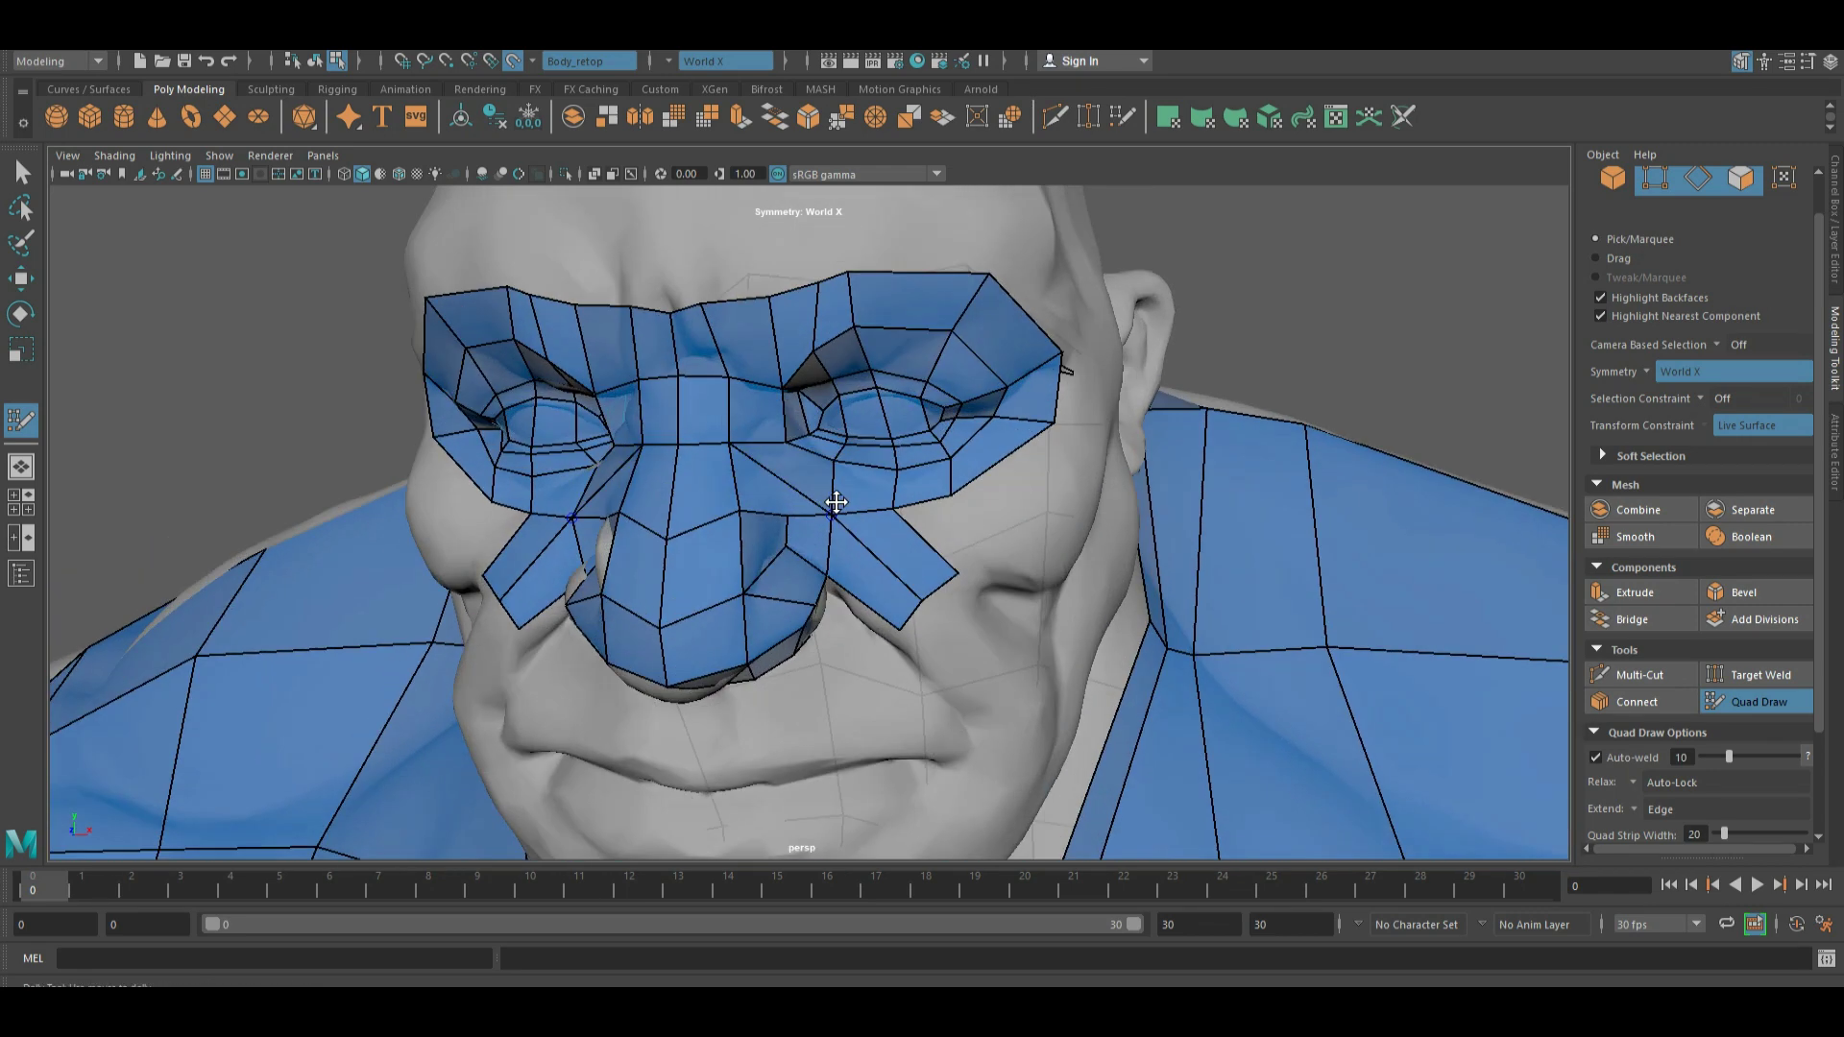
{"action": "left_click", "coordinate": [786, 511], "text": "ctrl+shift"}
{"action": "left_click", "coordinate": [826, 483], "text": "ctrl+shift"}
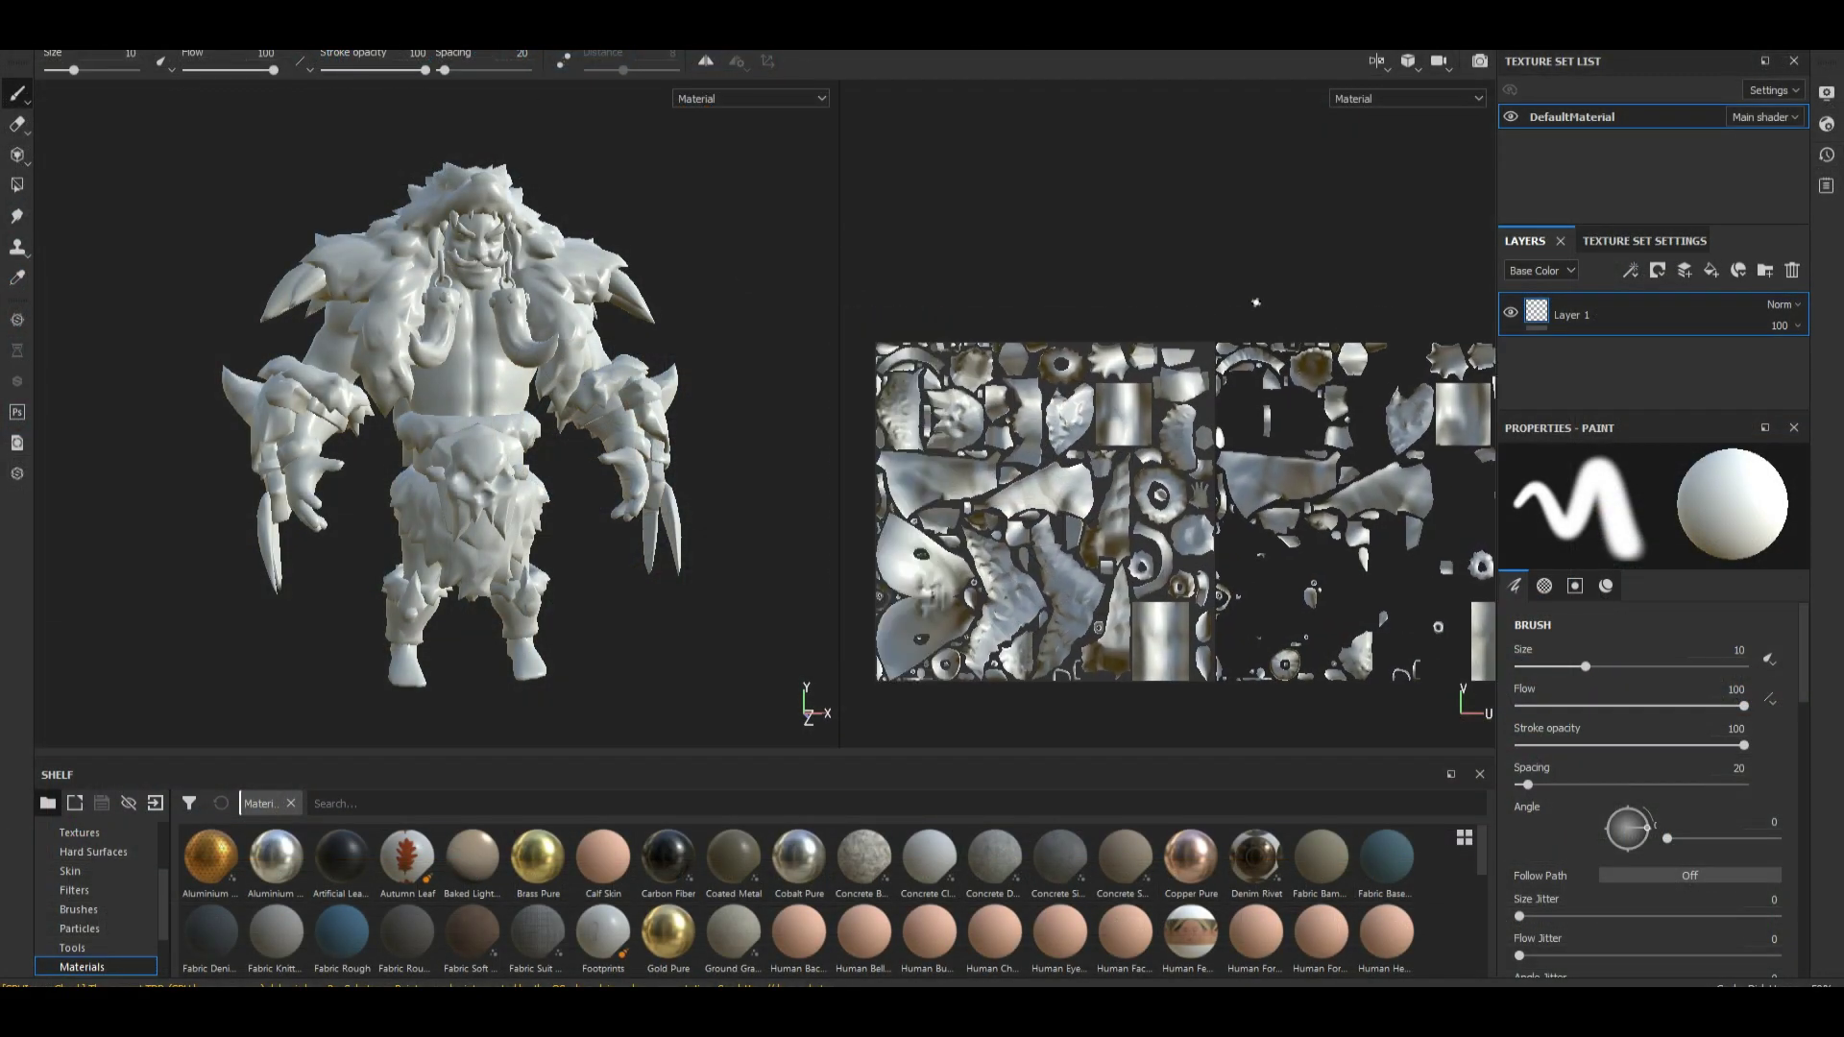
Show the 3D-only view and dock Texture Set Settings beside the paint properties.
{"action": "left_click", "coordinate": [1376, 61]}
{"action": "left_click", "coordinate": [1400, 118]}
{"action": "scroll", "coordinate": [1078, 383], "scroll_direction": "up", "scroll_amount": 3}
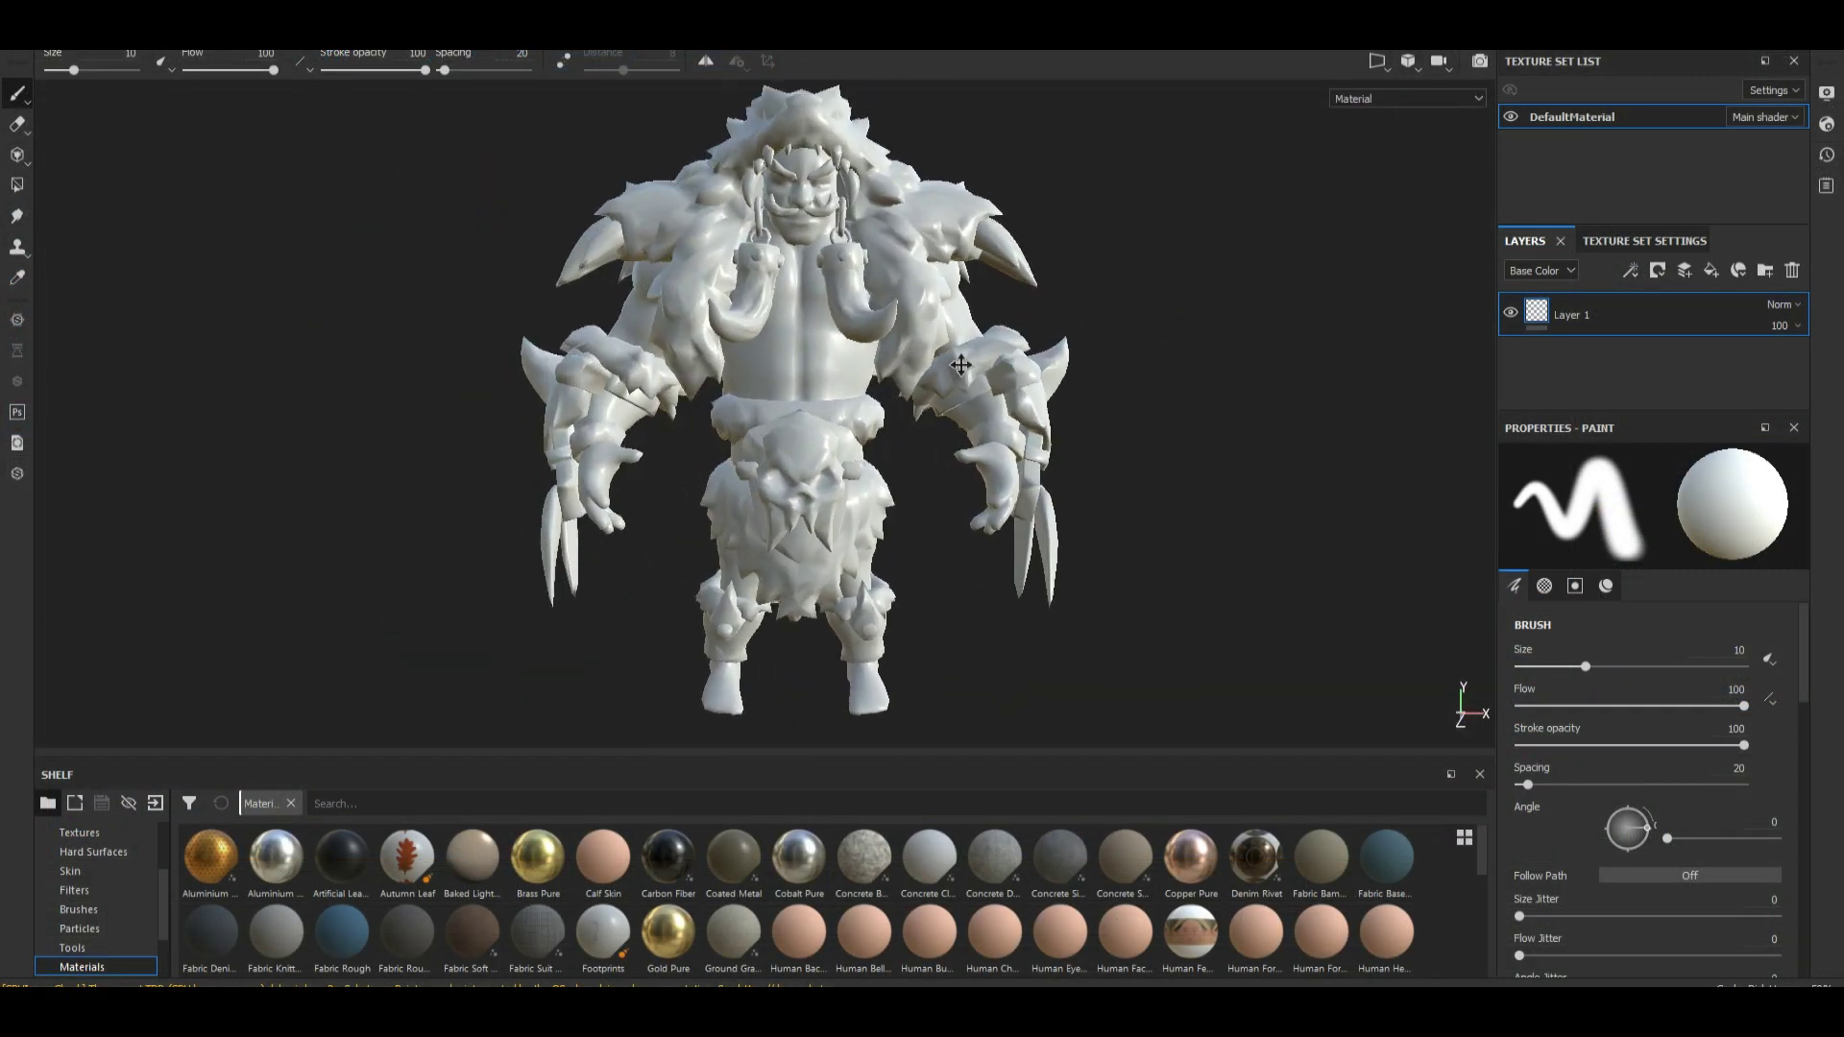
{"action": "left_click", "coordinate": [1644, 241]}
{"action": "left_click_drag", "start_coordinate": [1652, 336], "coordinate": [1743, 402]}
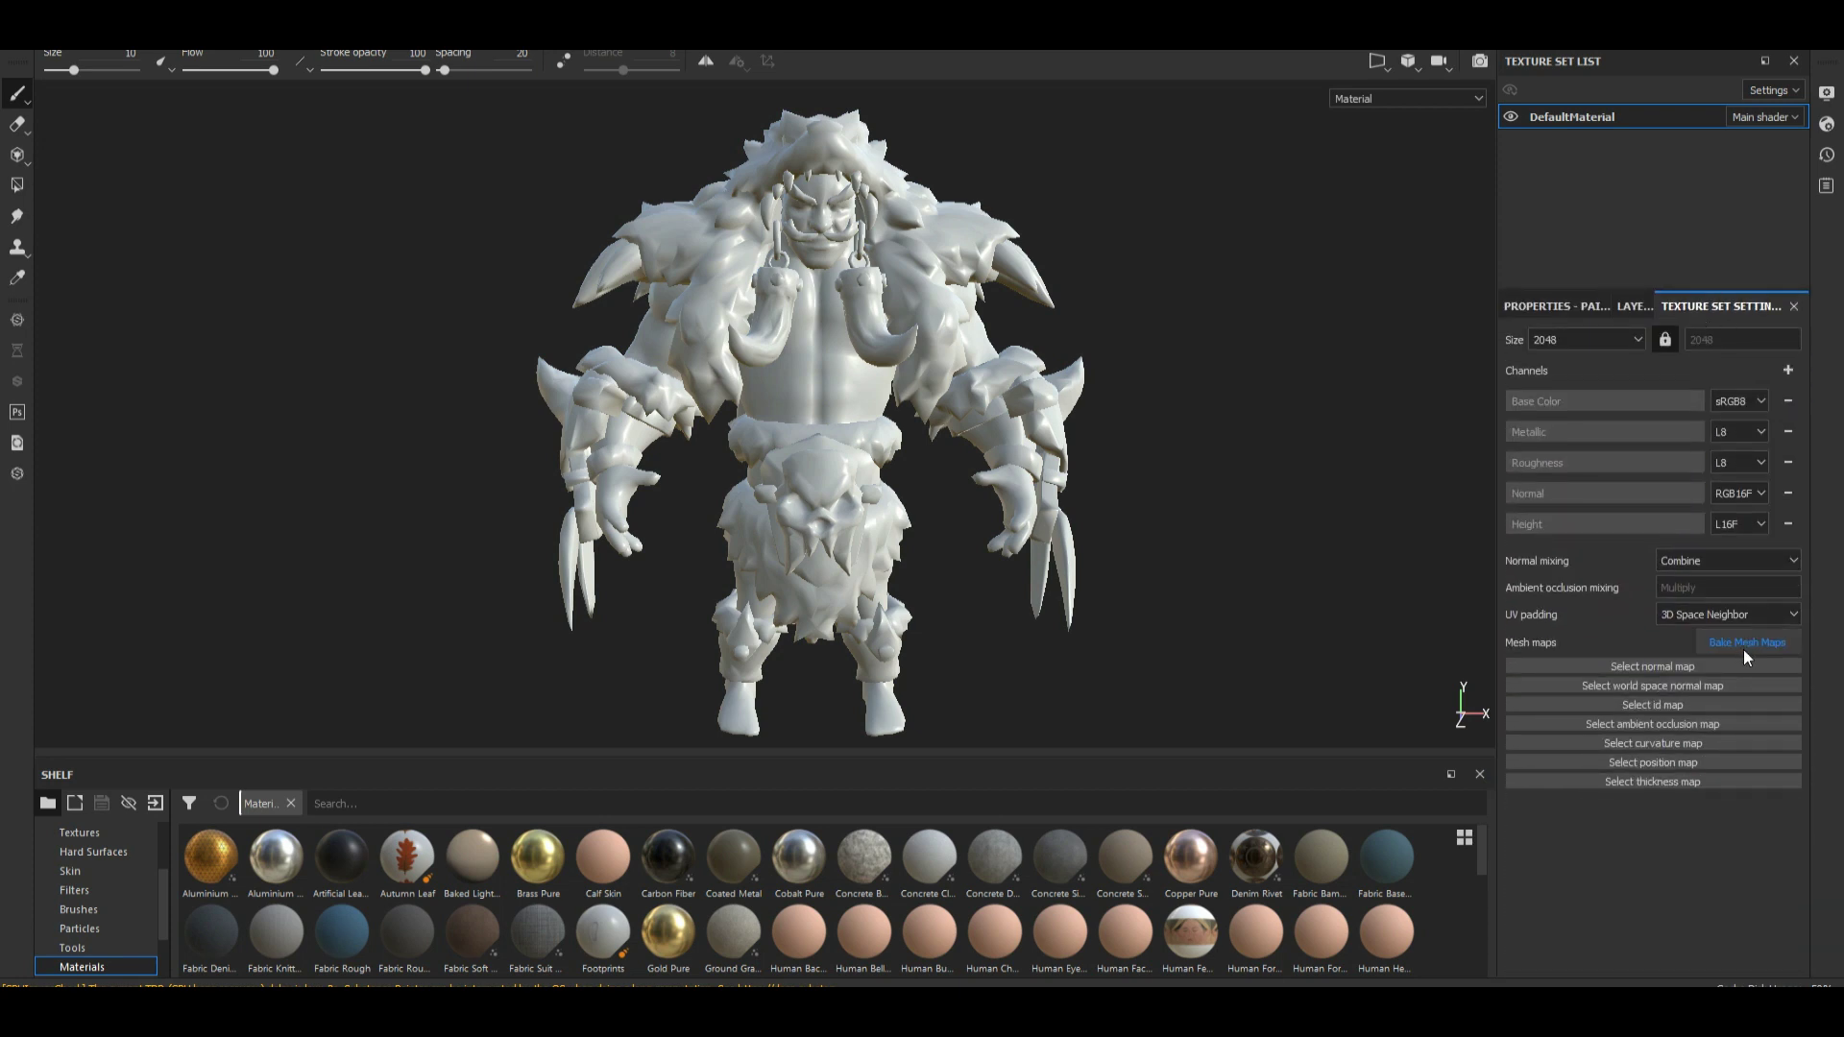
Bake the DefaultMaterial mesh maps and inspect the baked normals on the model.
{"action": "left_click", "coordinate": [1745, 644]}
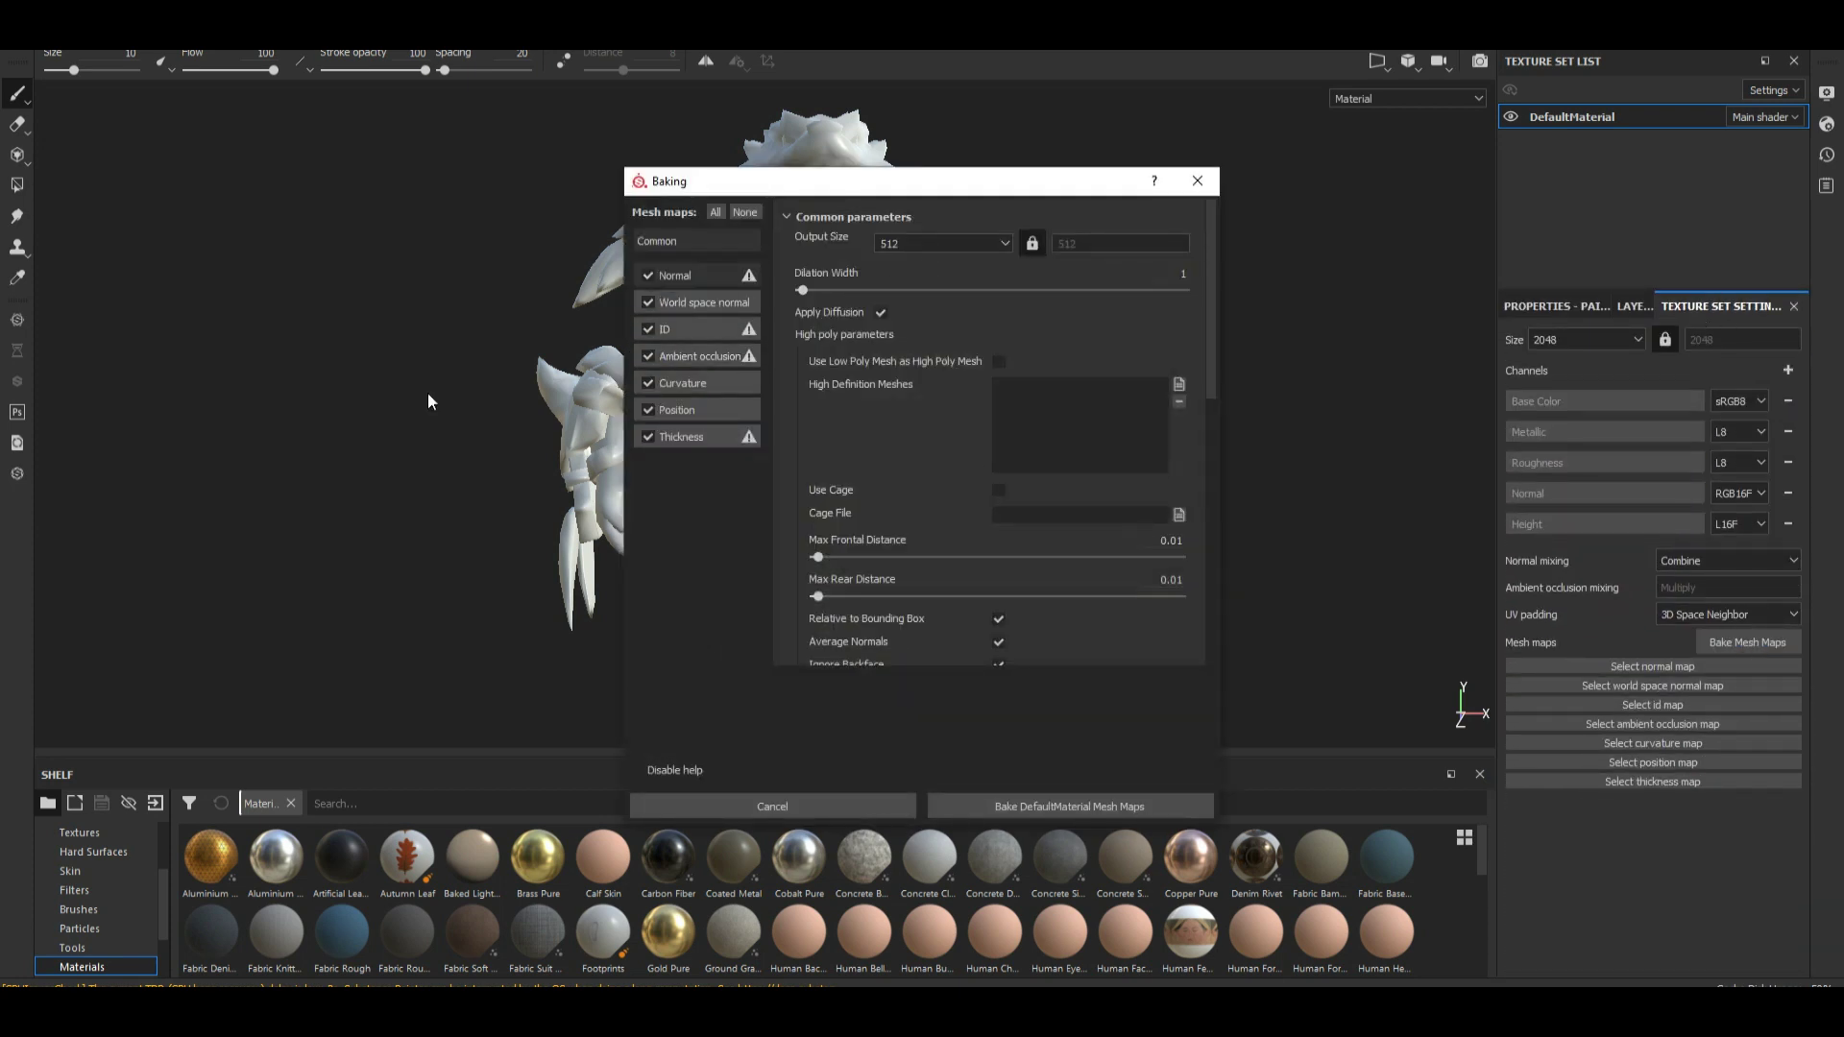
{"action": "left_click", "coordinate": [690, 276]}
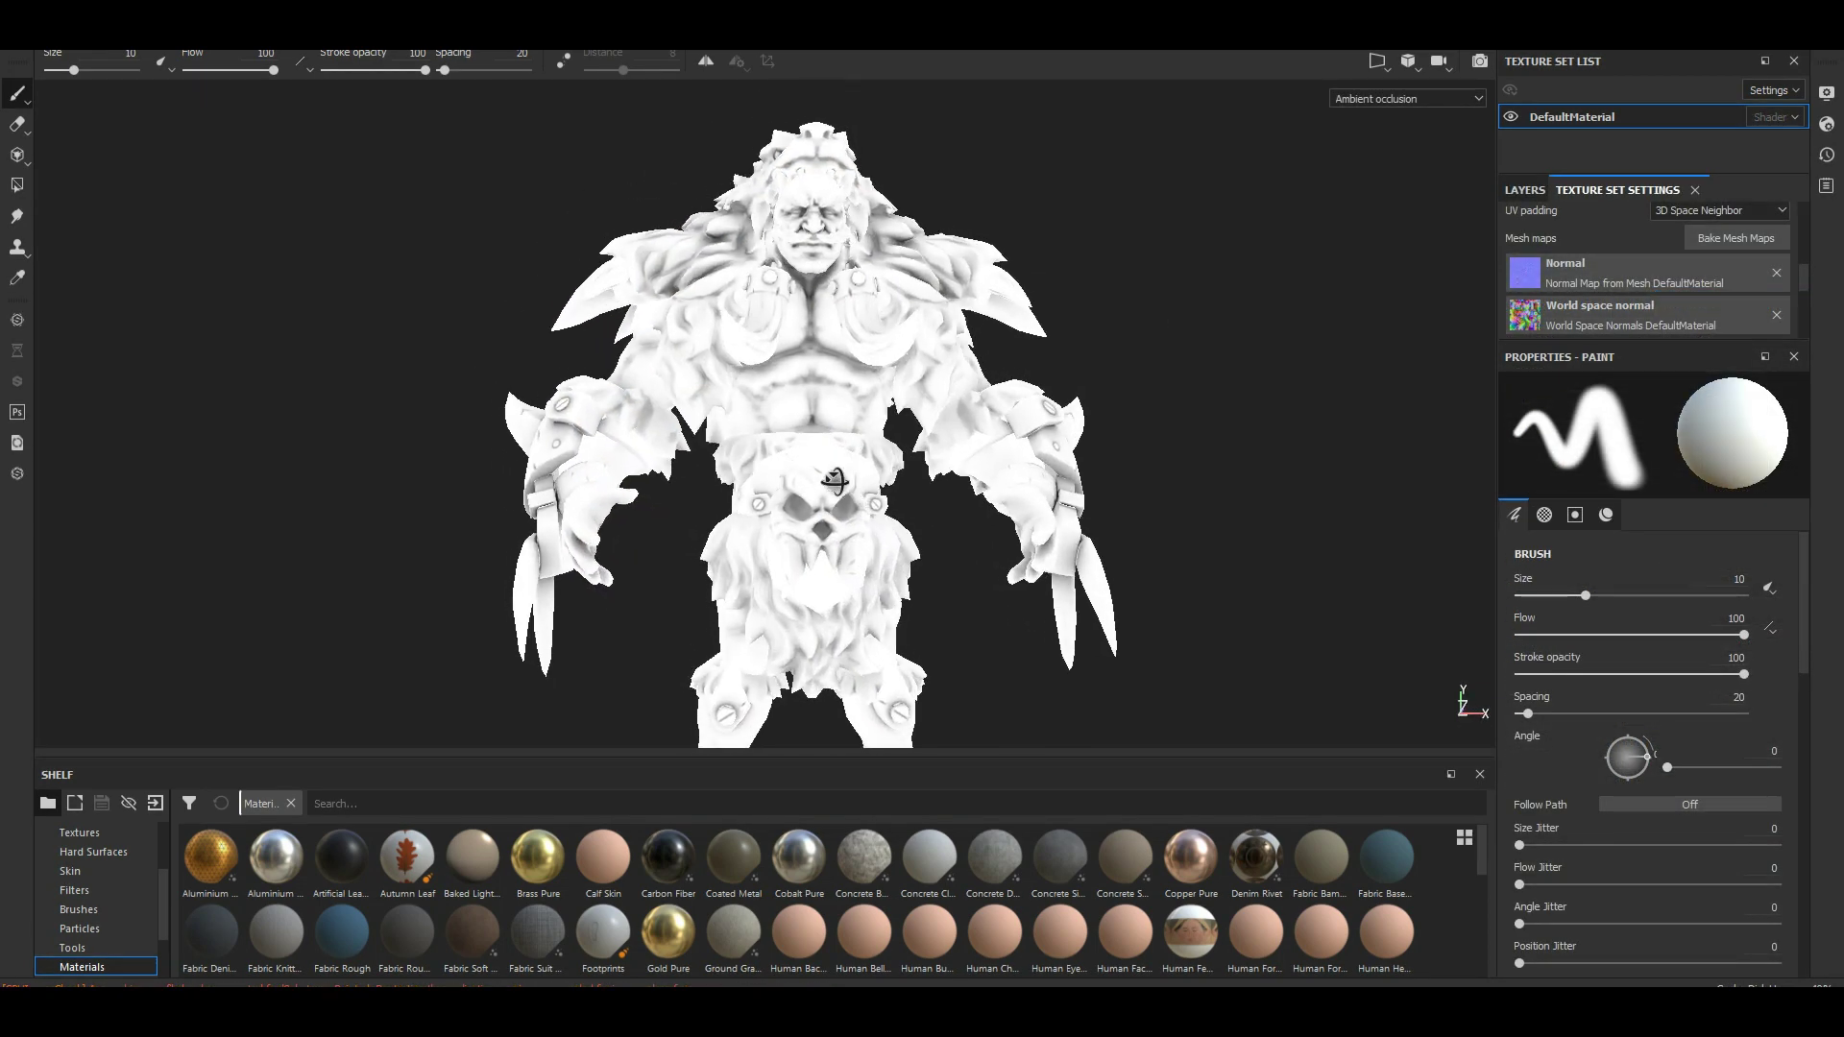
{"action": "left_click_drag", "start_coordinate": [834, 480], "coordinate": [1071, 624], "text": "alt"}
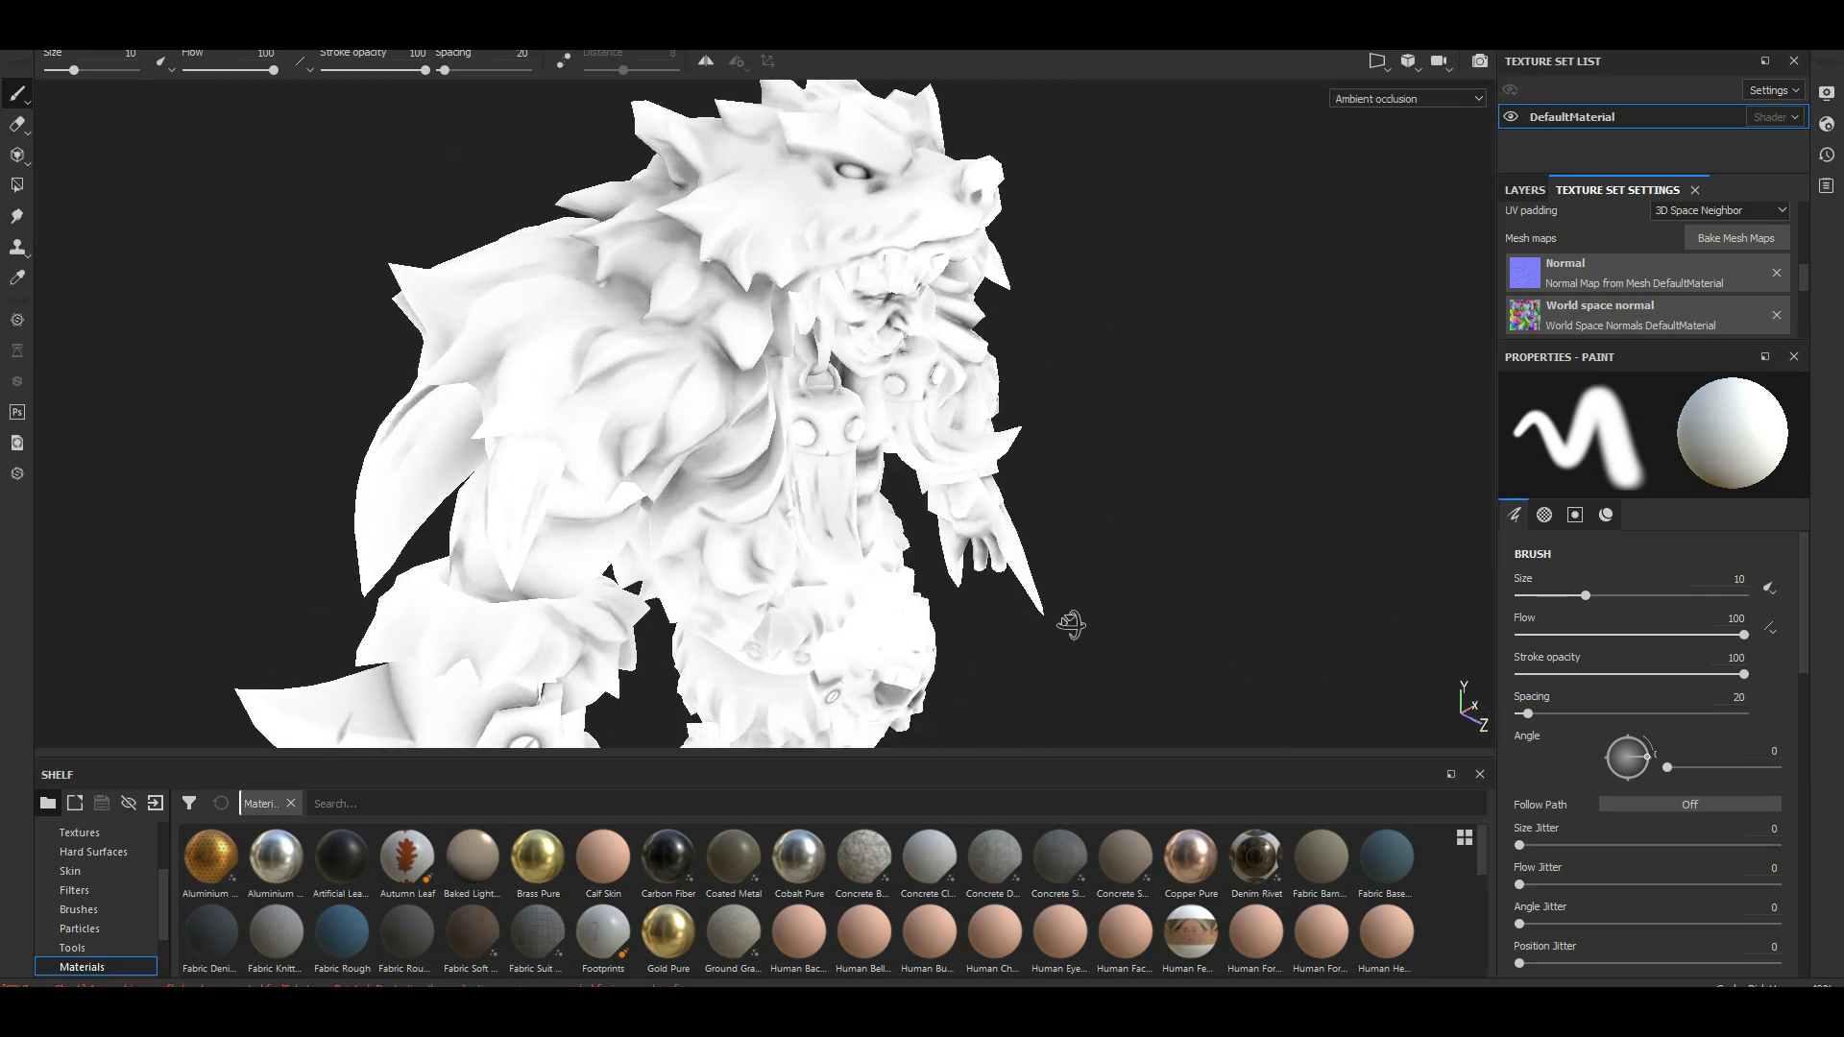
{"action": "left_click_drag", "start_coordinate": [1070, 624], "coordinate": [773, 411], "text": "alt"}
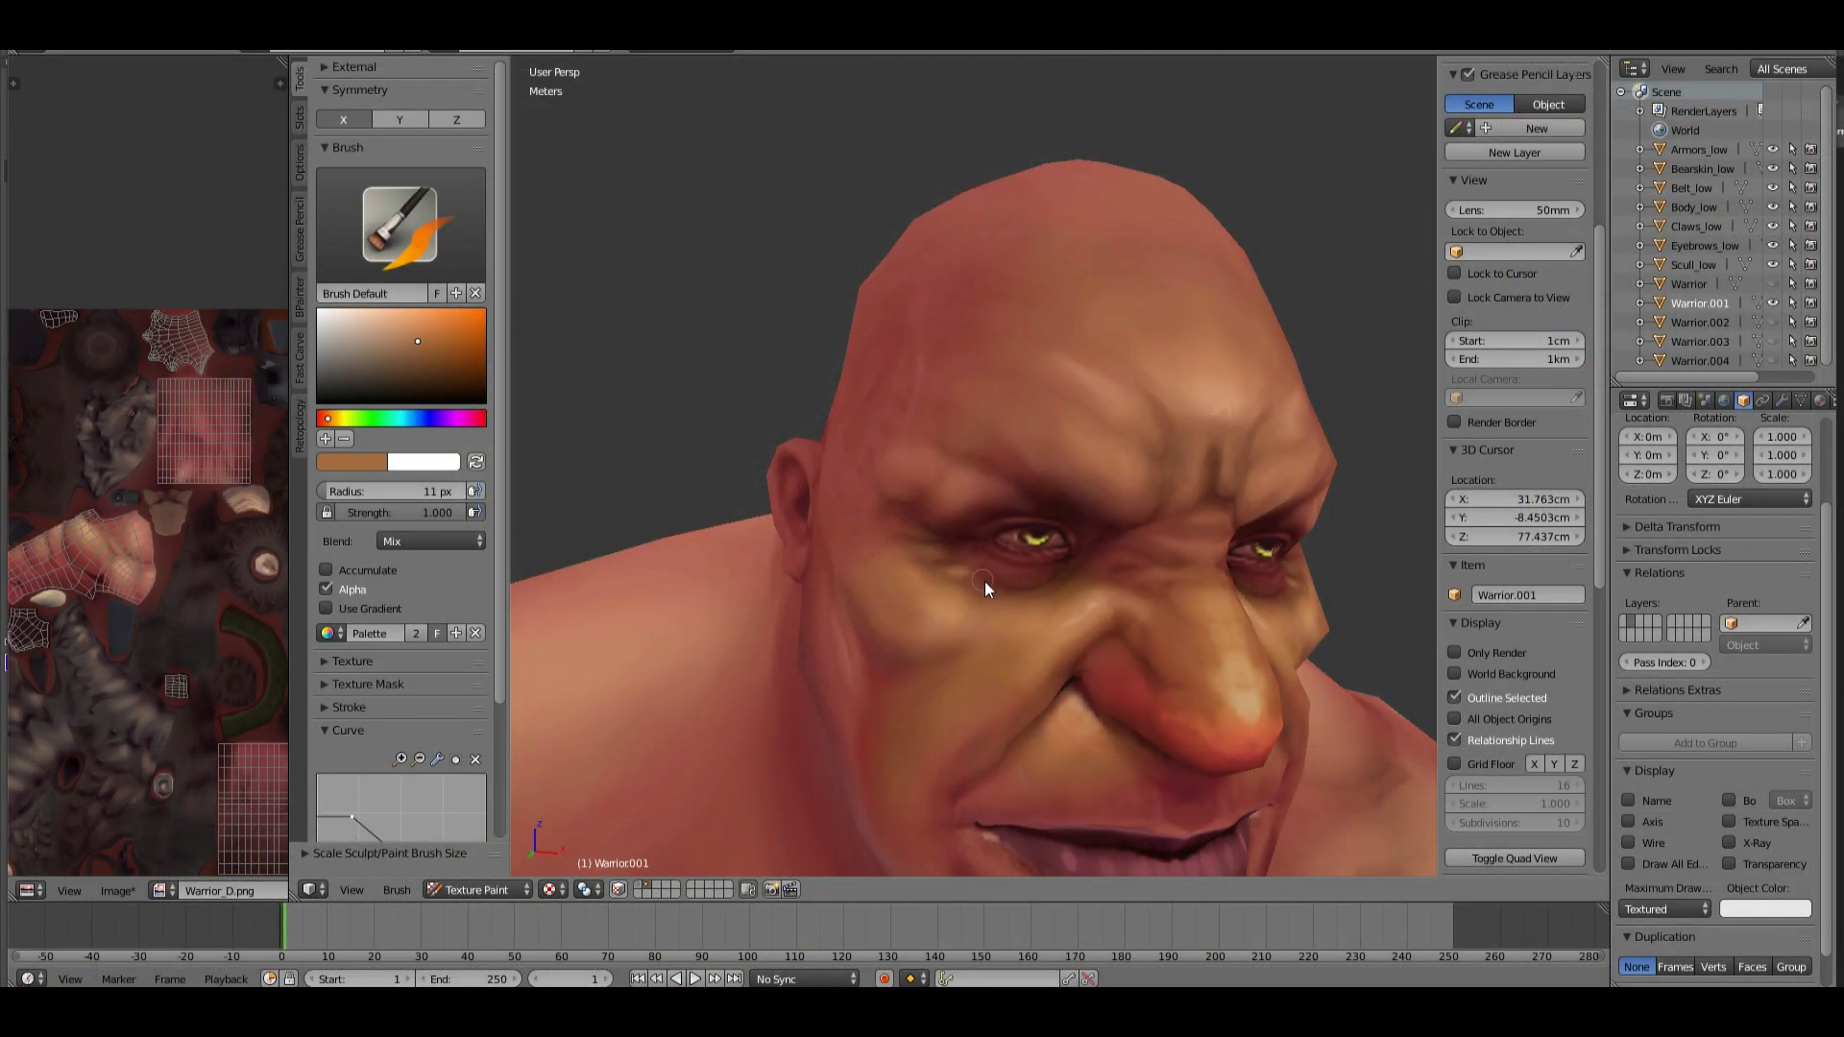
Paint the face with a sampled nose tone and yellow-green, then sample the dark lip red.
{"action": "middle_click_drag", "start_coordinate": [939, 550], "coordinate": [856, 571]}
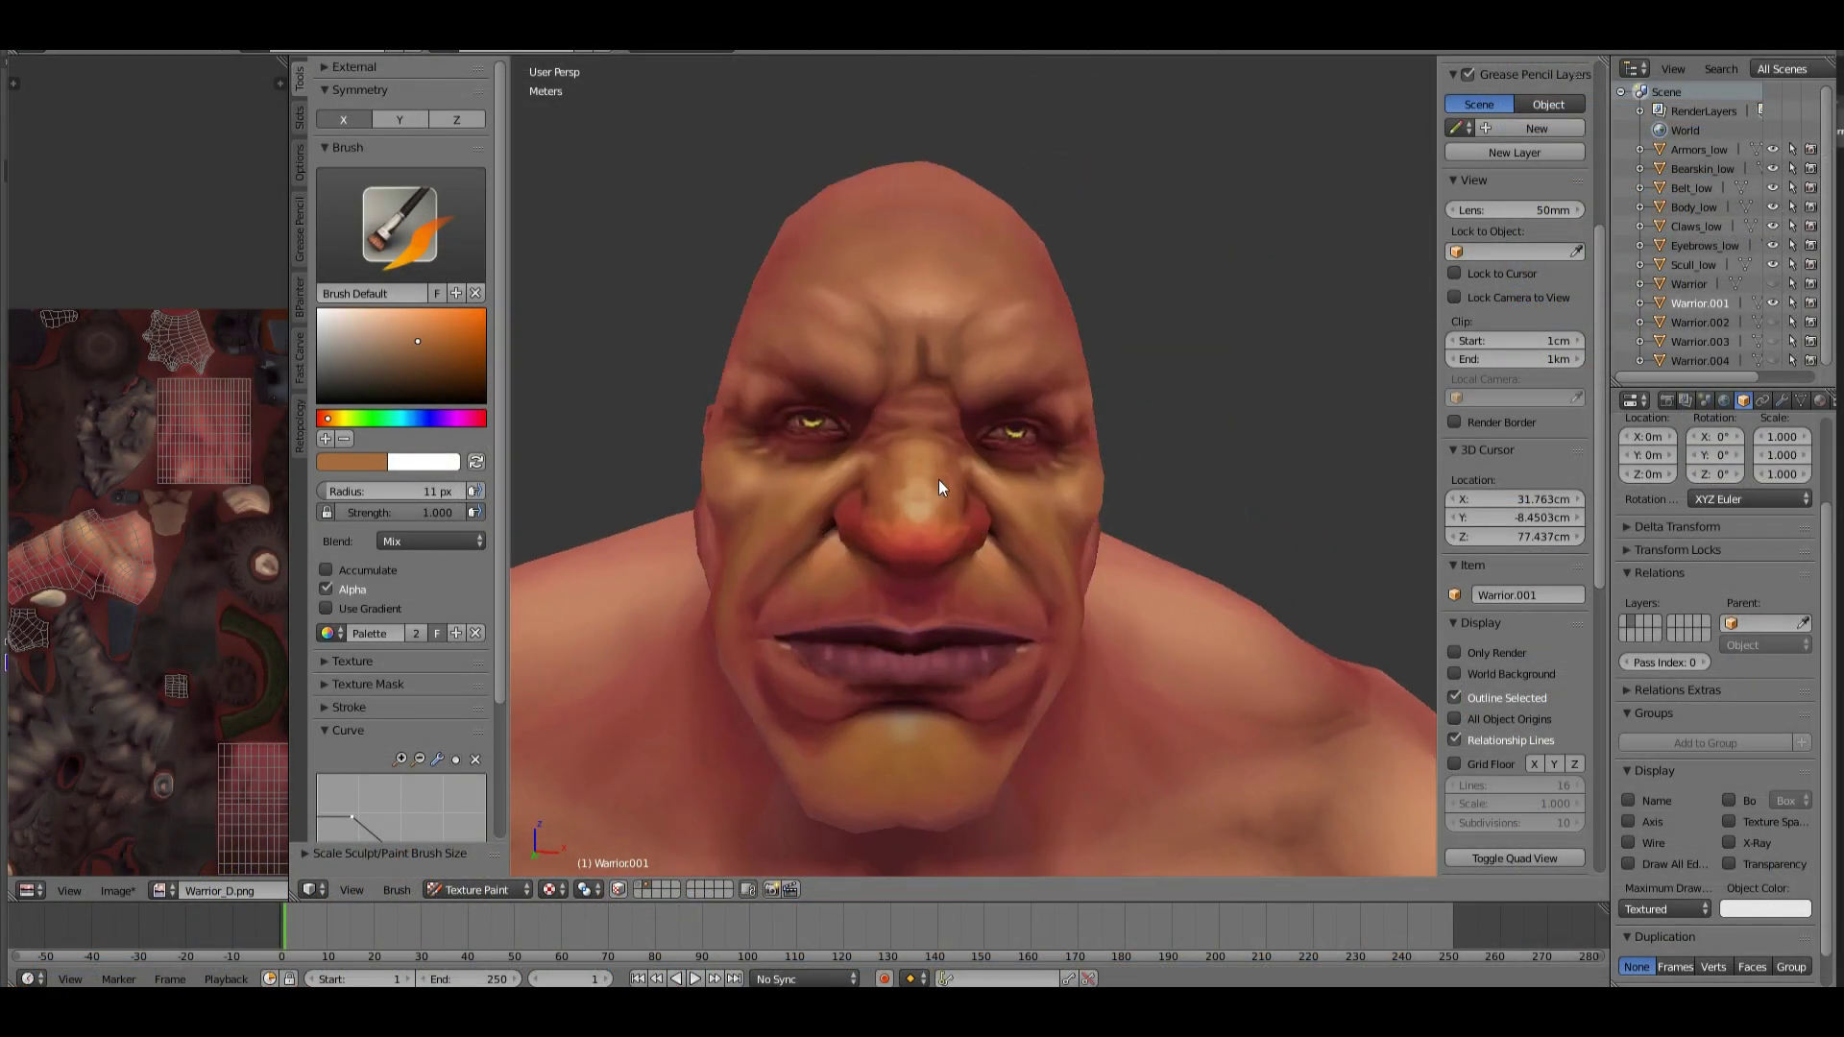
{"action": "key", "text": "s"}
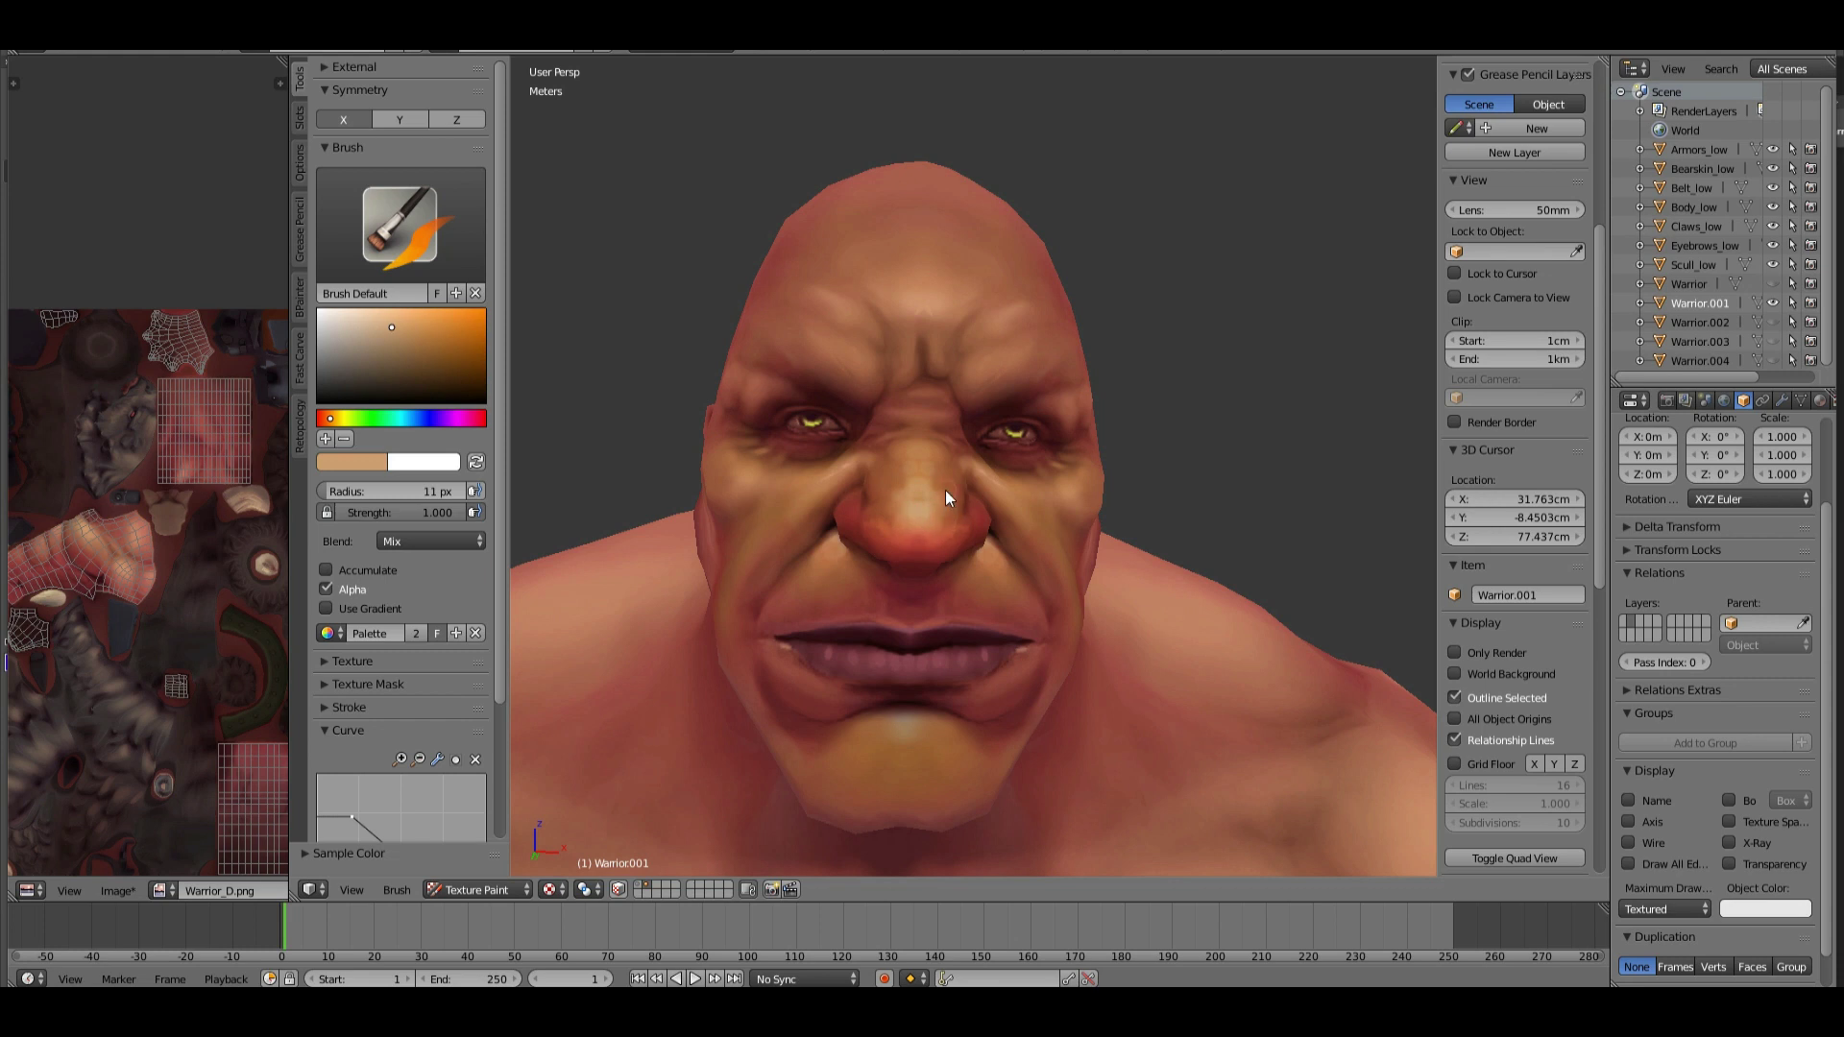
{"action": "left_click", "coordinate": [360, 322]}
{"action": "left_click", "coordinate": [352, 417]}
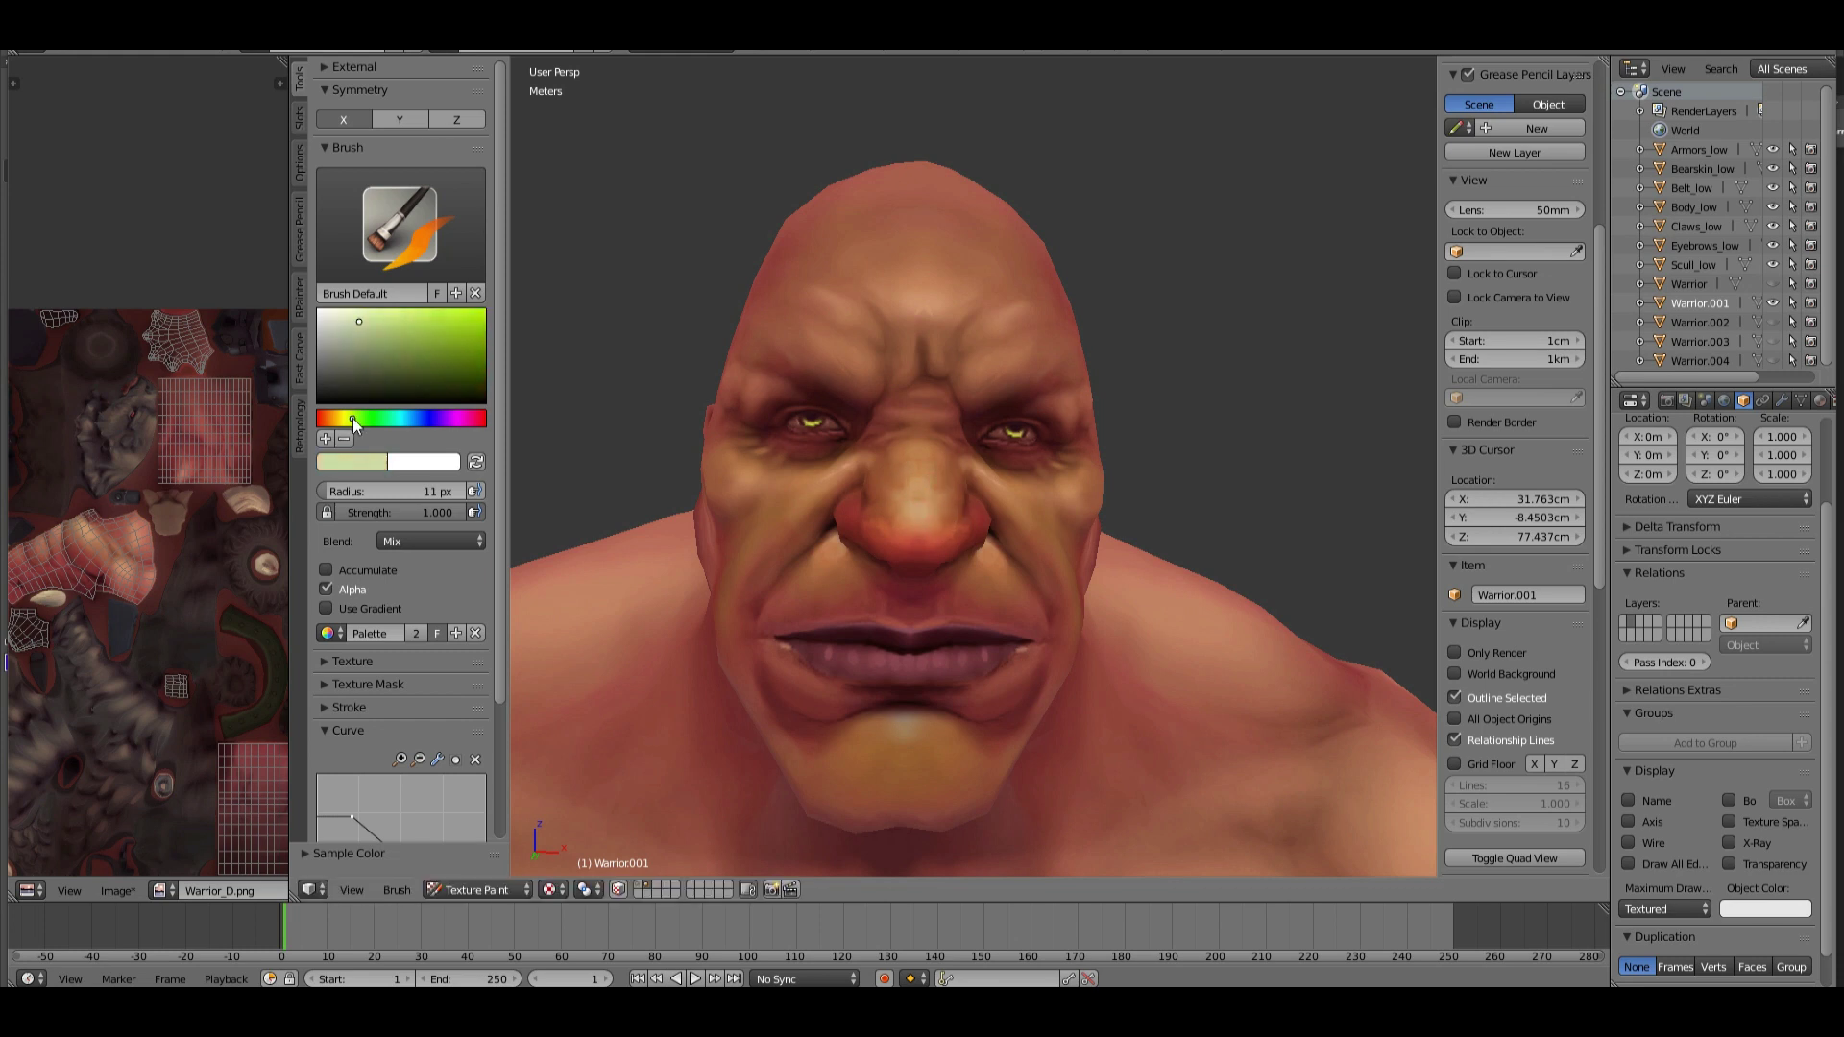
{"action": "mouse_move", "coordinate": [1027, 261]}
{"action": "middle_mouse_down"}
{"action": "mouse_move", "coordinate": [1004, 561]}
{"action": "mouse_move", "coordinate": [1004, 530]}
{"action": "mouse_move", "coordinate": [885, 511]}
{"action": "middle_mouse_up"}
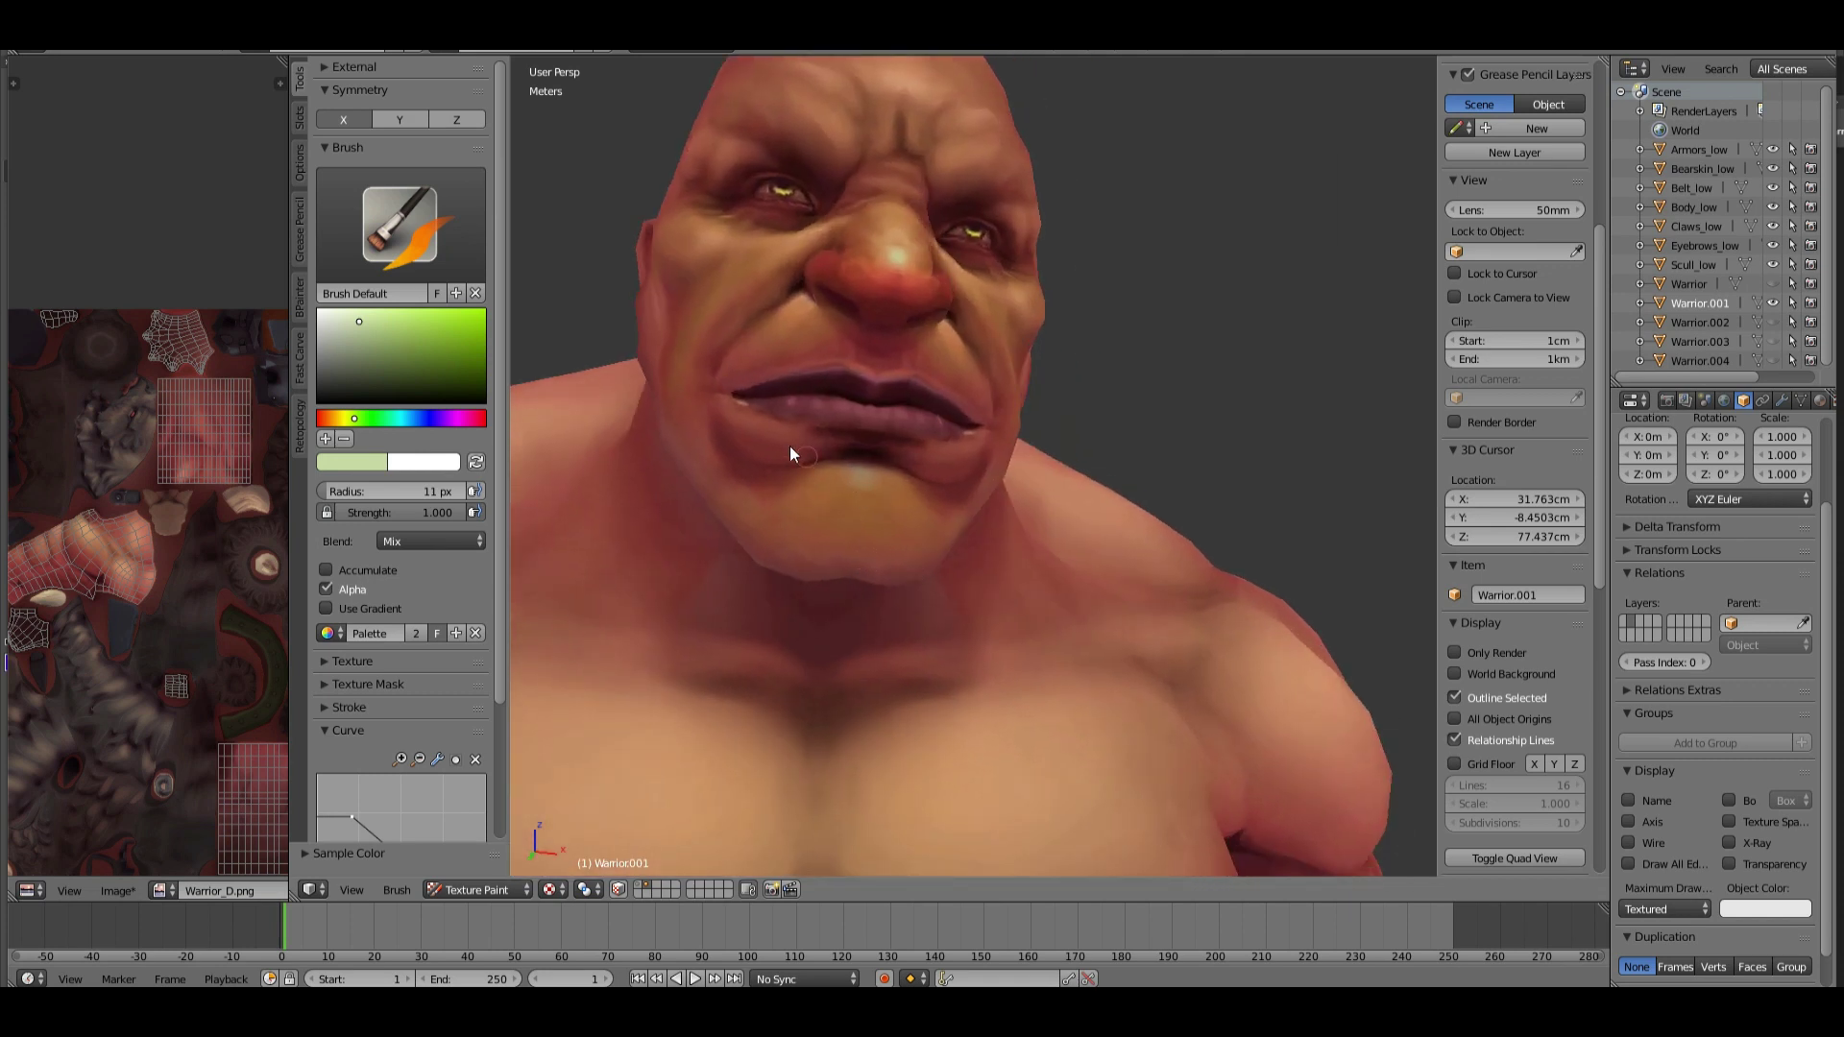
{"action": "key", "text": "s"}
{"action": "key", "text": "s"}
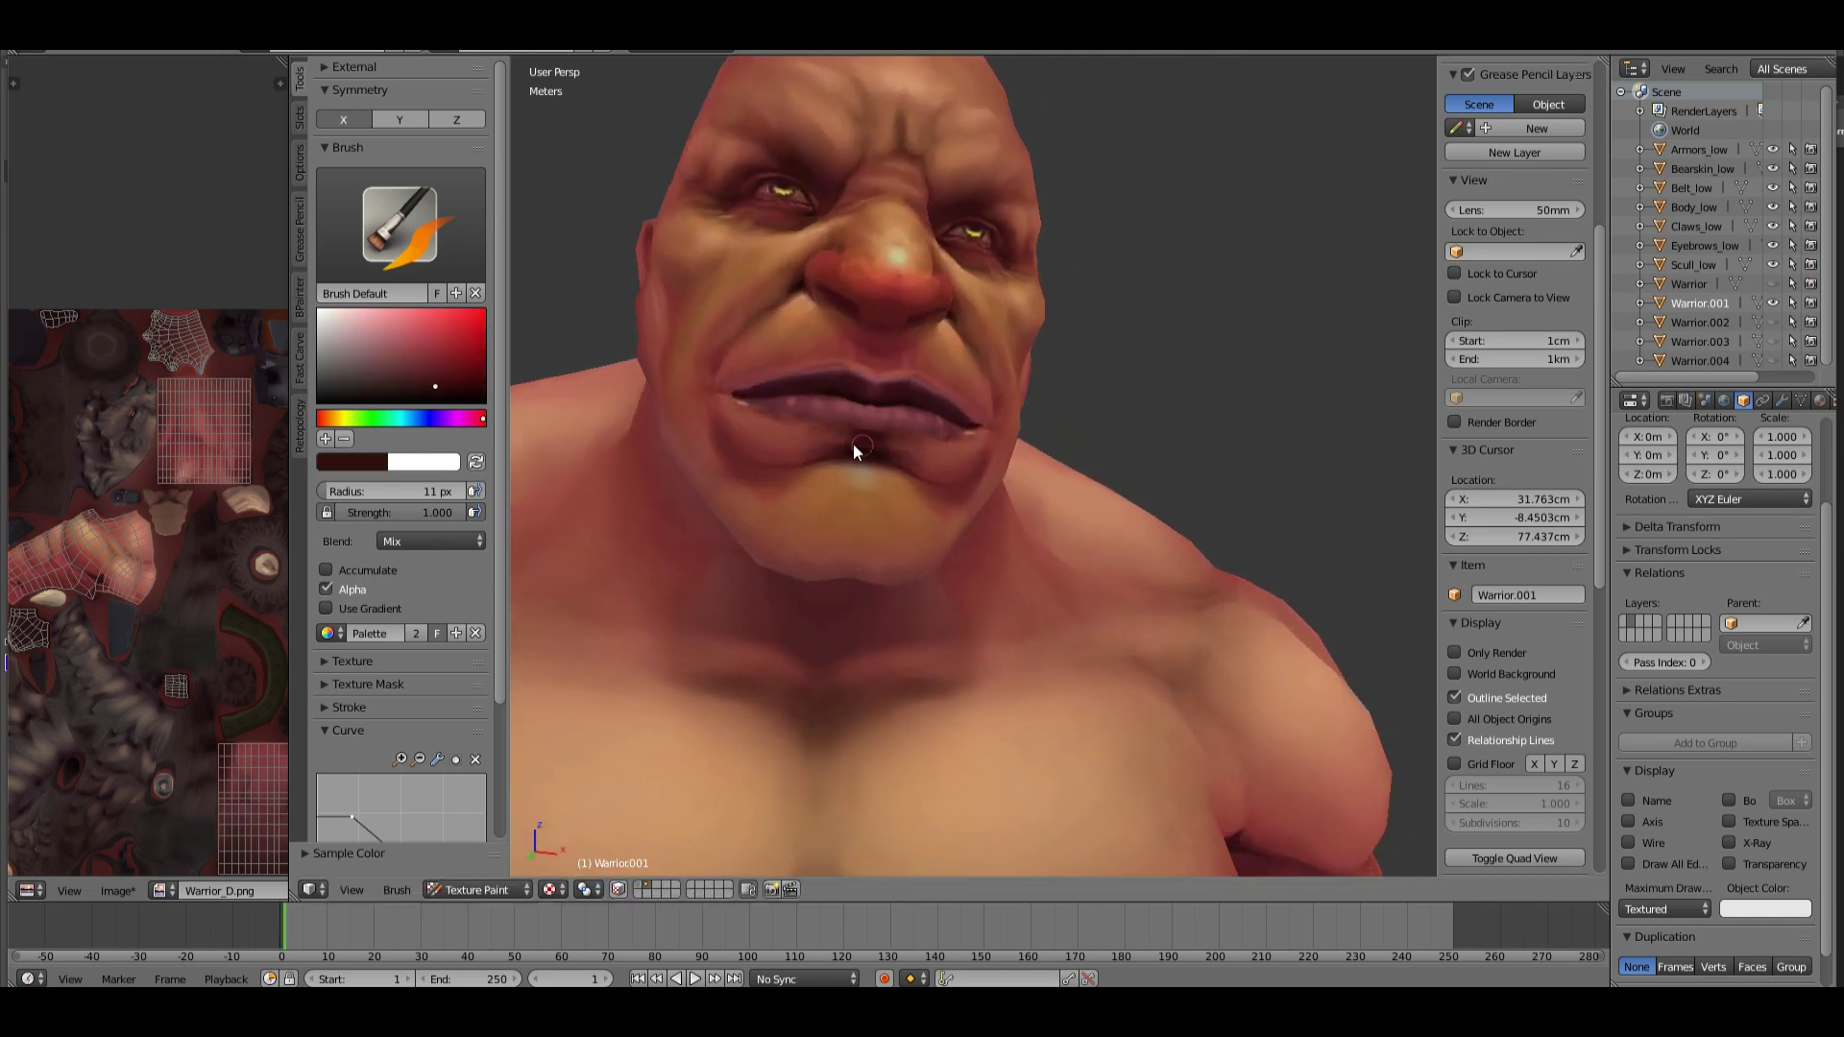
{"action": "key", "text": "s"}
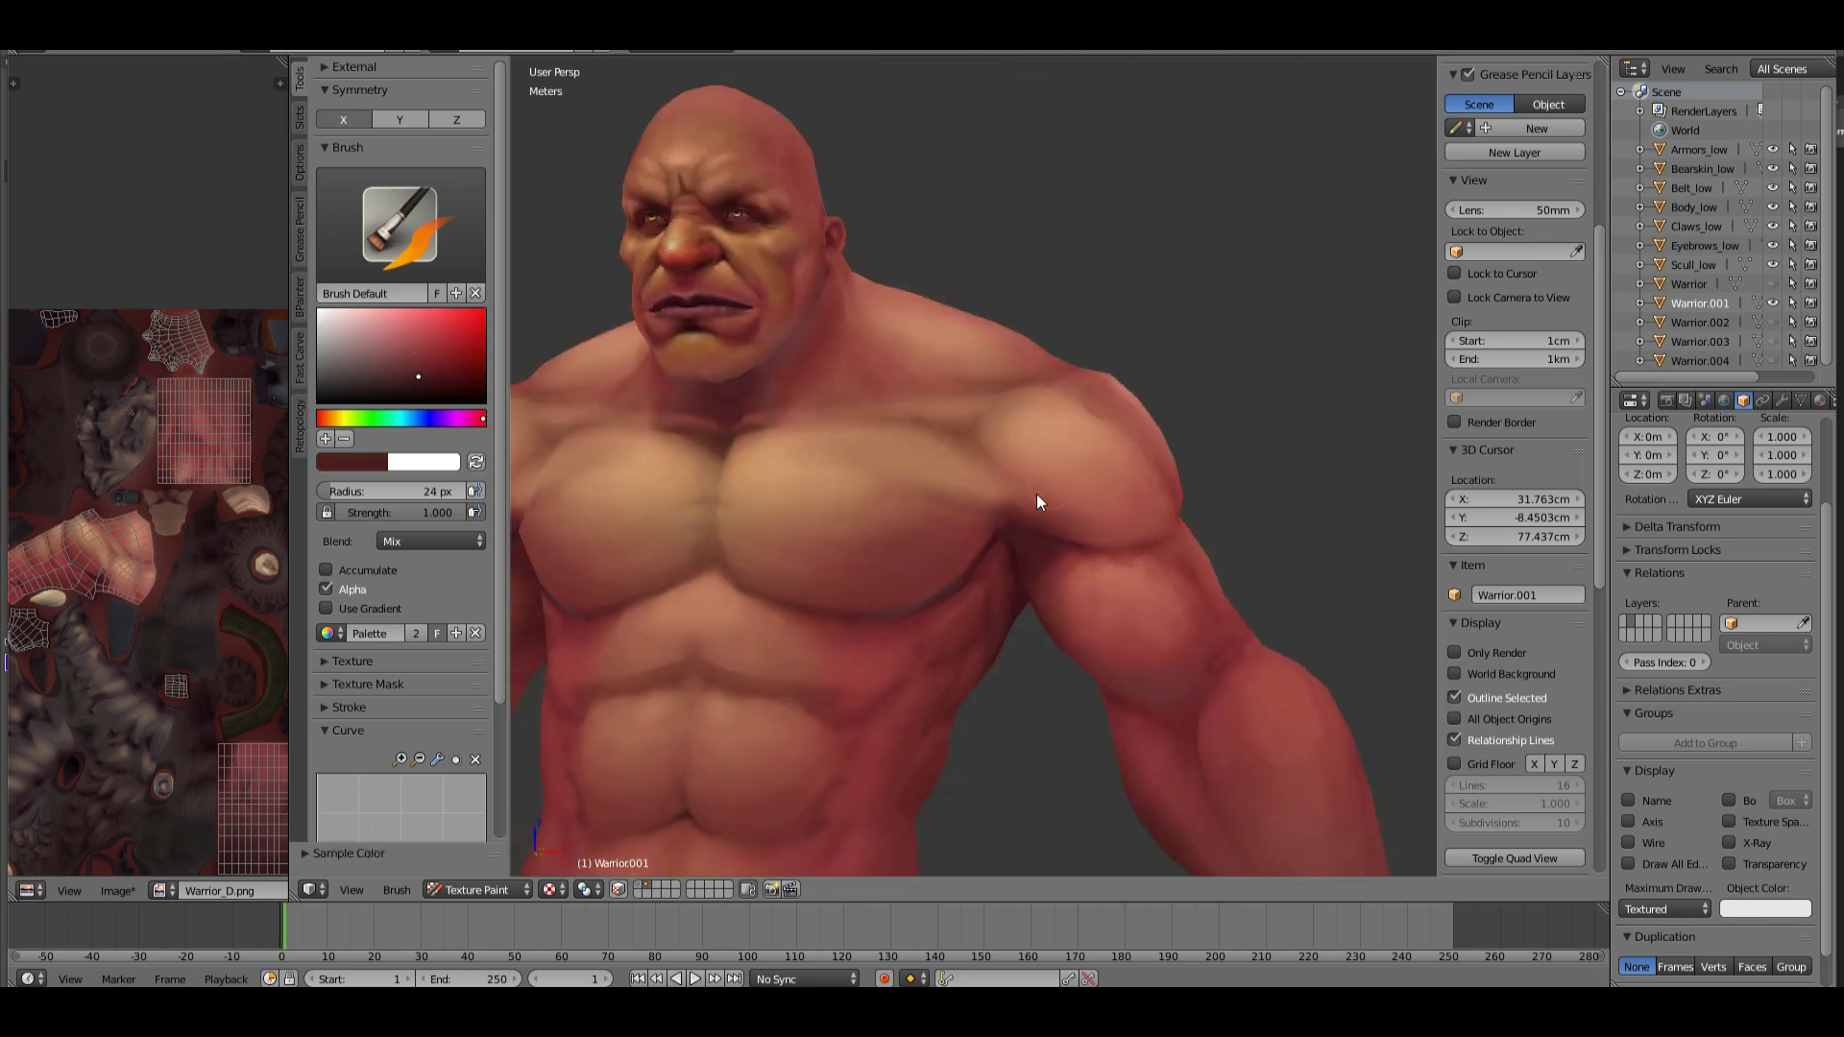
Paint darker and lighter sampled reds over the torso, back and arm.
{"action": "mouse_move", "coordinate": [1035, 494]}
{"action": "middle_mouse_down"}
{"action": "mouse_move", "coordinate": [942, 568]}
{"action": "mouse_move", "coordinate": [1018, 507]}
{"action": "middle_mouse_up"}
{"action": "key", "text": "s"}
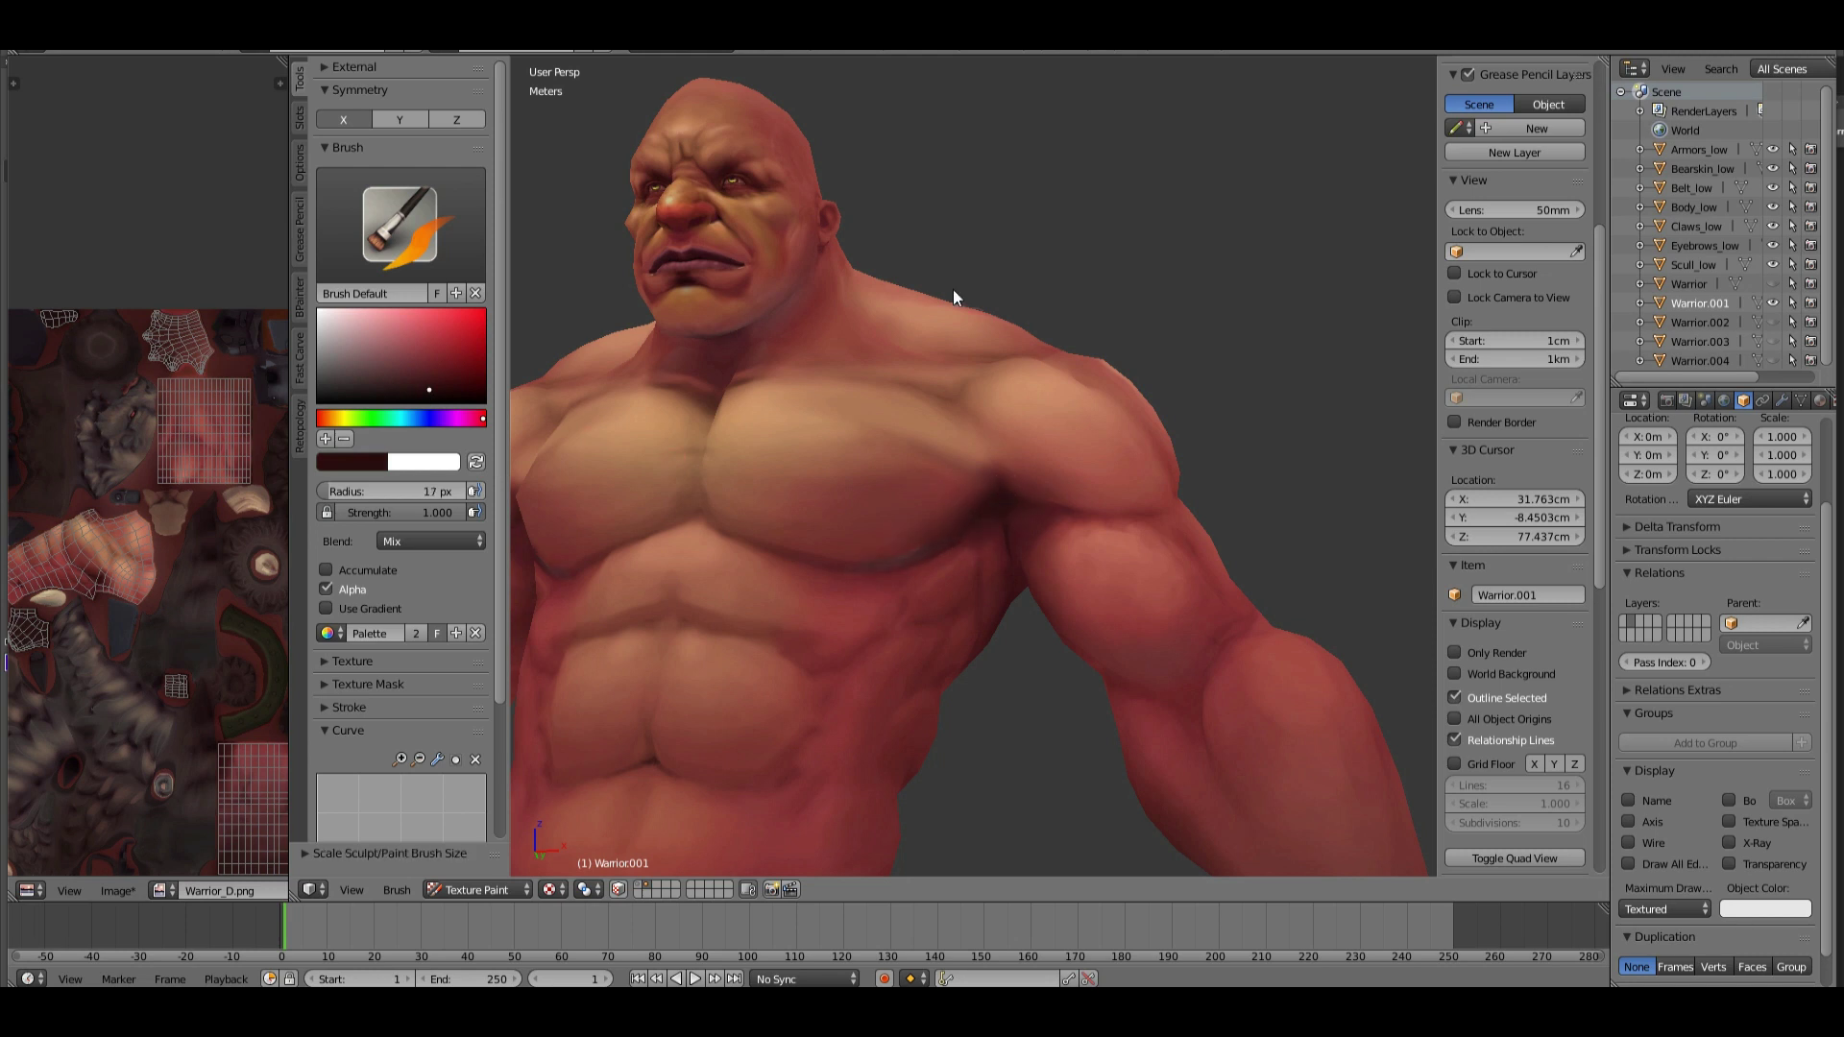
{"action": "scroll", "coordinate": [952, 290], "scroll_direction": "down", "scroll_amount": 5}
{"action": "mouse_move", "coordinate": [811, 610]}
{"action": "middle_mouse_down"}
{"action": "mouse_move", "coordinate": [841, 617]}
{"action": "mouse_move", "coordinate": [856, 568]}
{"action": "mouse_move", "coordinate": [993, 544]}
{"action": "mouse_move", "coordinate": [833, 544]}
{"action": "mouse_move", "coordinate": [769, 564]}
{"action": "mouse_move", "coordinate": [870, 611]}
{"action": "mouse_move", "coordinate": [693, 480]}
{"action": "mouse_move", "coordinate": [980, 439]}
{"action": "middle_mouse_up"}
{"action": "key", "text": "s"}
{"action": "key", "text": "s"}
{"action": "scroll", "coordinate": [822, 494], "scroll_direction": "up", "scroll_amount": 5}
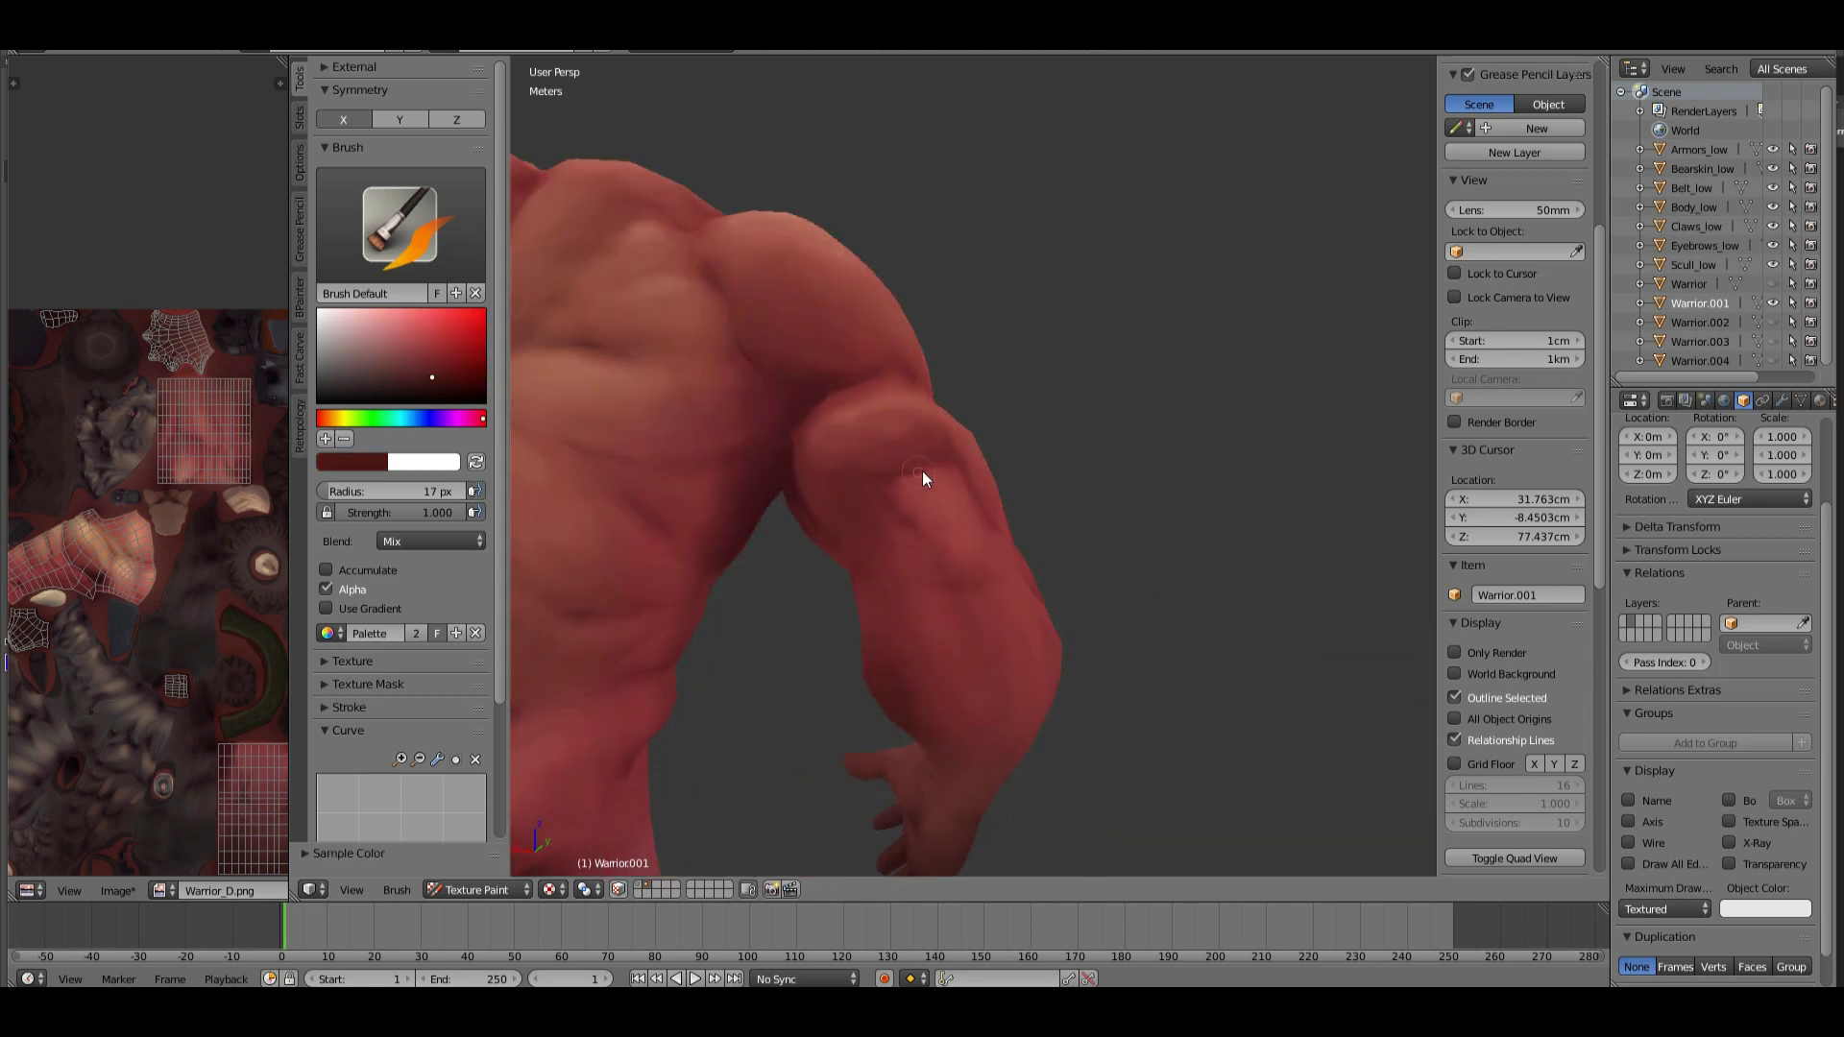
{"action": "middle_click_drag", "start_coordinate": [945, 499], "coordinate": [844, 516]}
{"action": "key", "text": "s"}
With a 6 px brush, paint lighter red muscle highlights on the shoulder and back.
{"action": "key", "text": "f"}
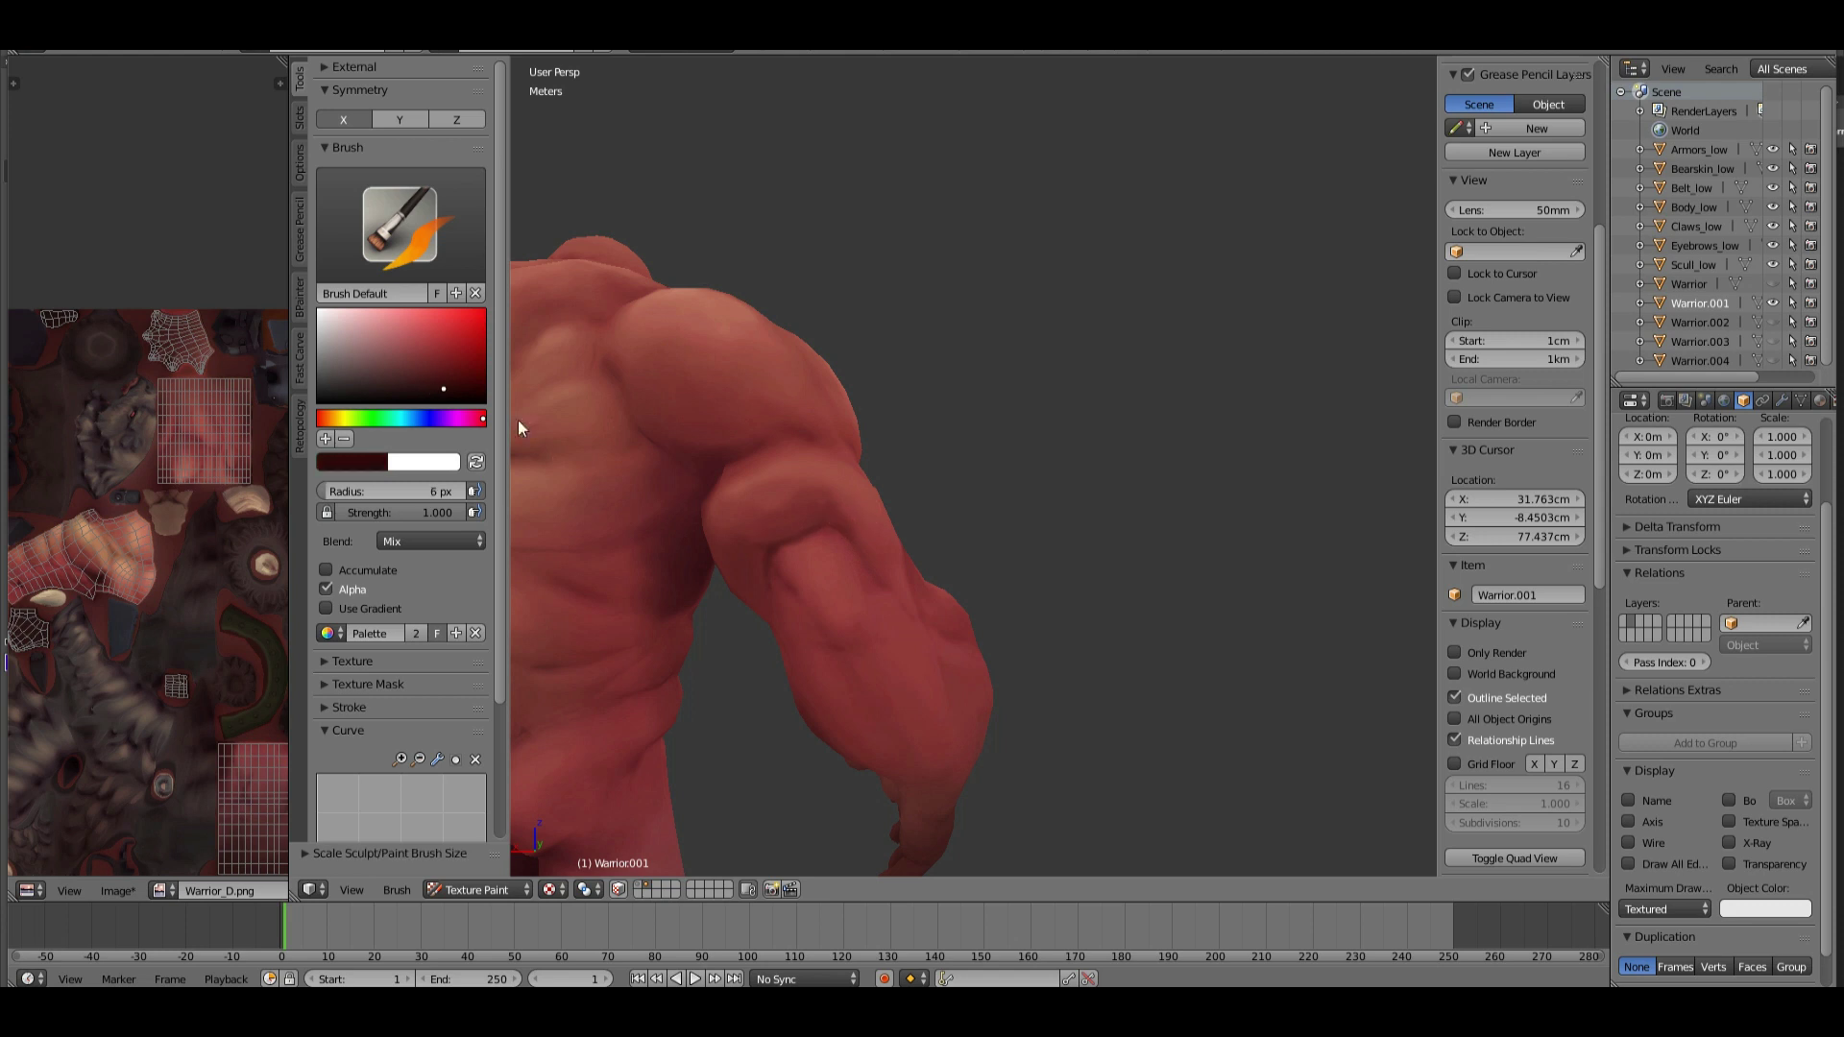
{"action": "left_click", "coordinate": [518, 424]}
{"action": "middle_click_drag", "start_coordinate": [950, 414], "coordinate": [776, 466]}
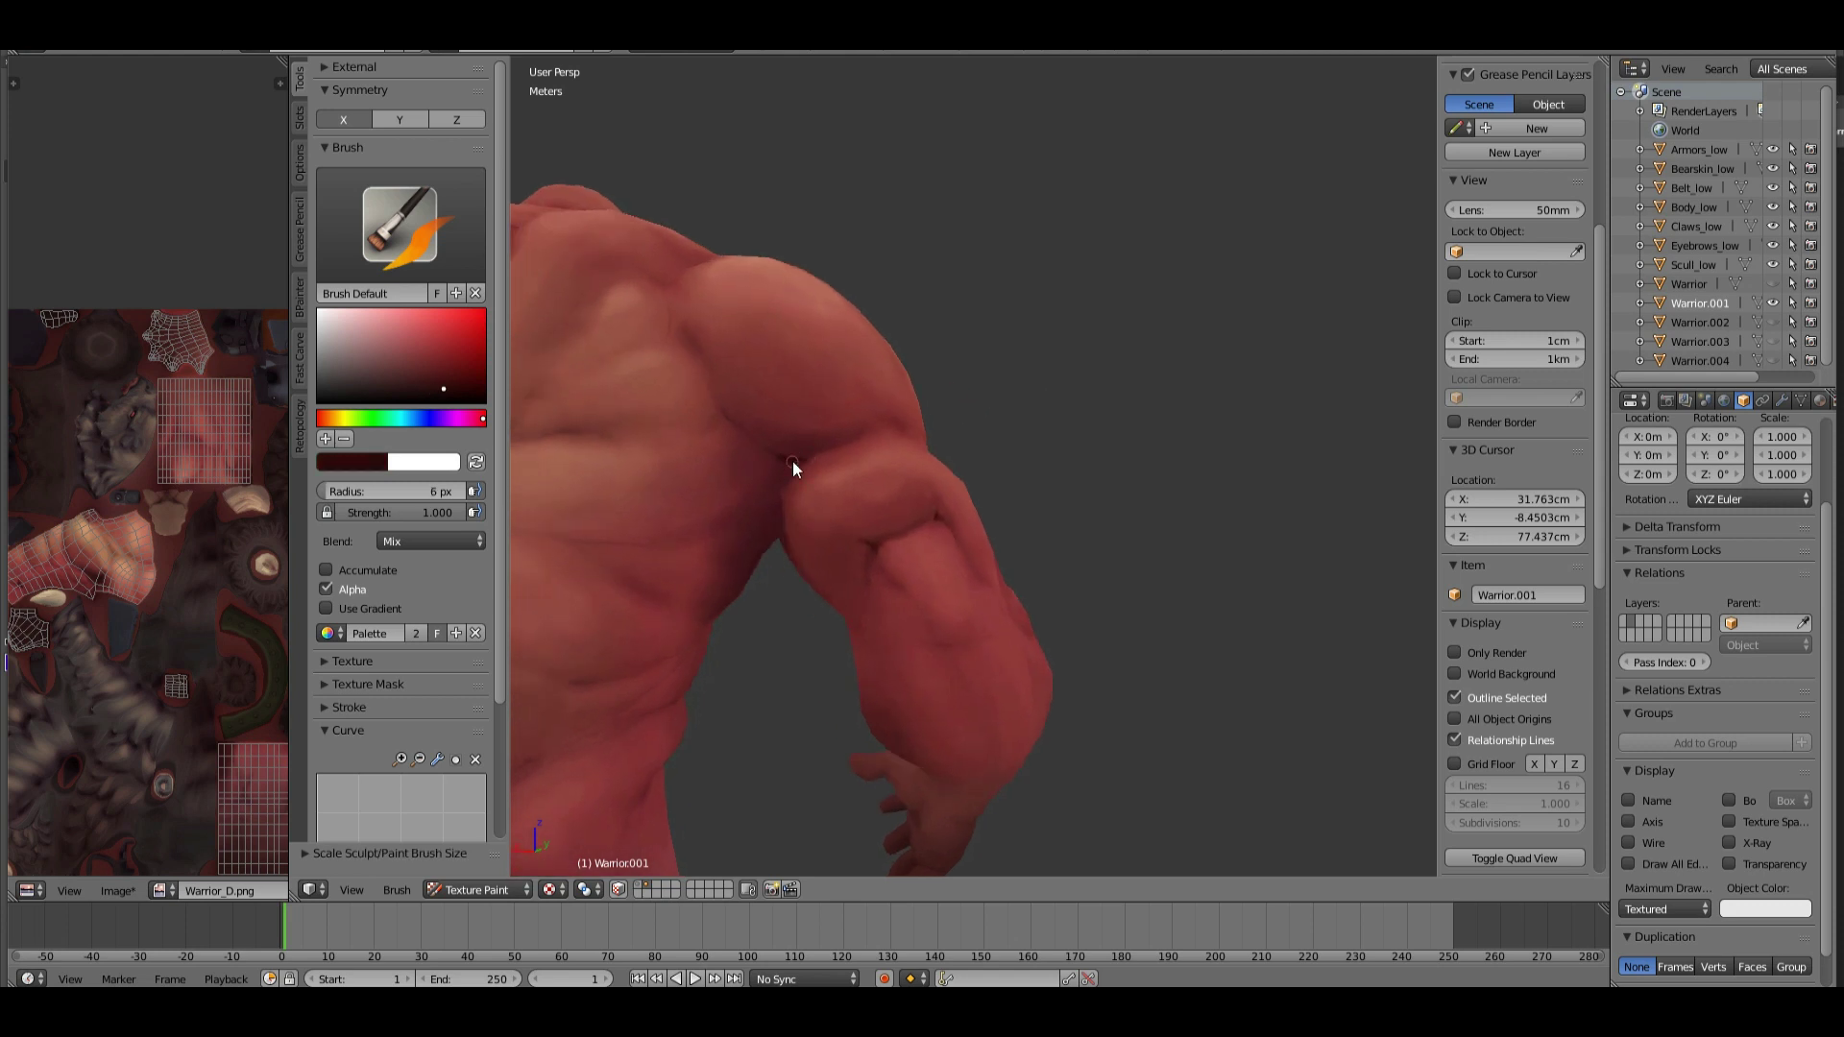
{"action": "scroll", "coordinate": [801, 469], "scroll_direction": "down", "scroll_amount": 5}
{"action": "mouse_move", "coordinate": [955, 502]}
{"action": "middle_mouse_down"}
{"action": "mouse_move", "coordinate": [1227, 589]}
{"action": "mouse_move", "coordinate": [898, 540]}
{"action": "middle_mouse_up"}
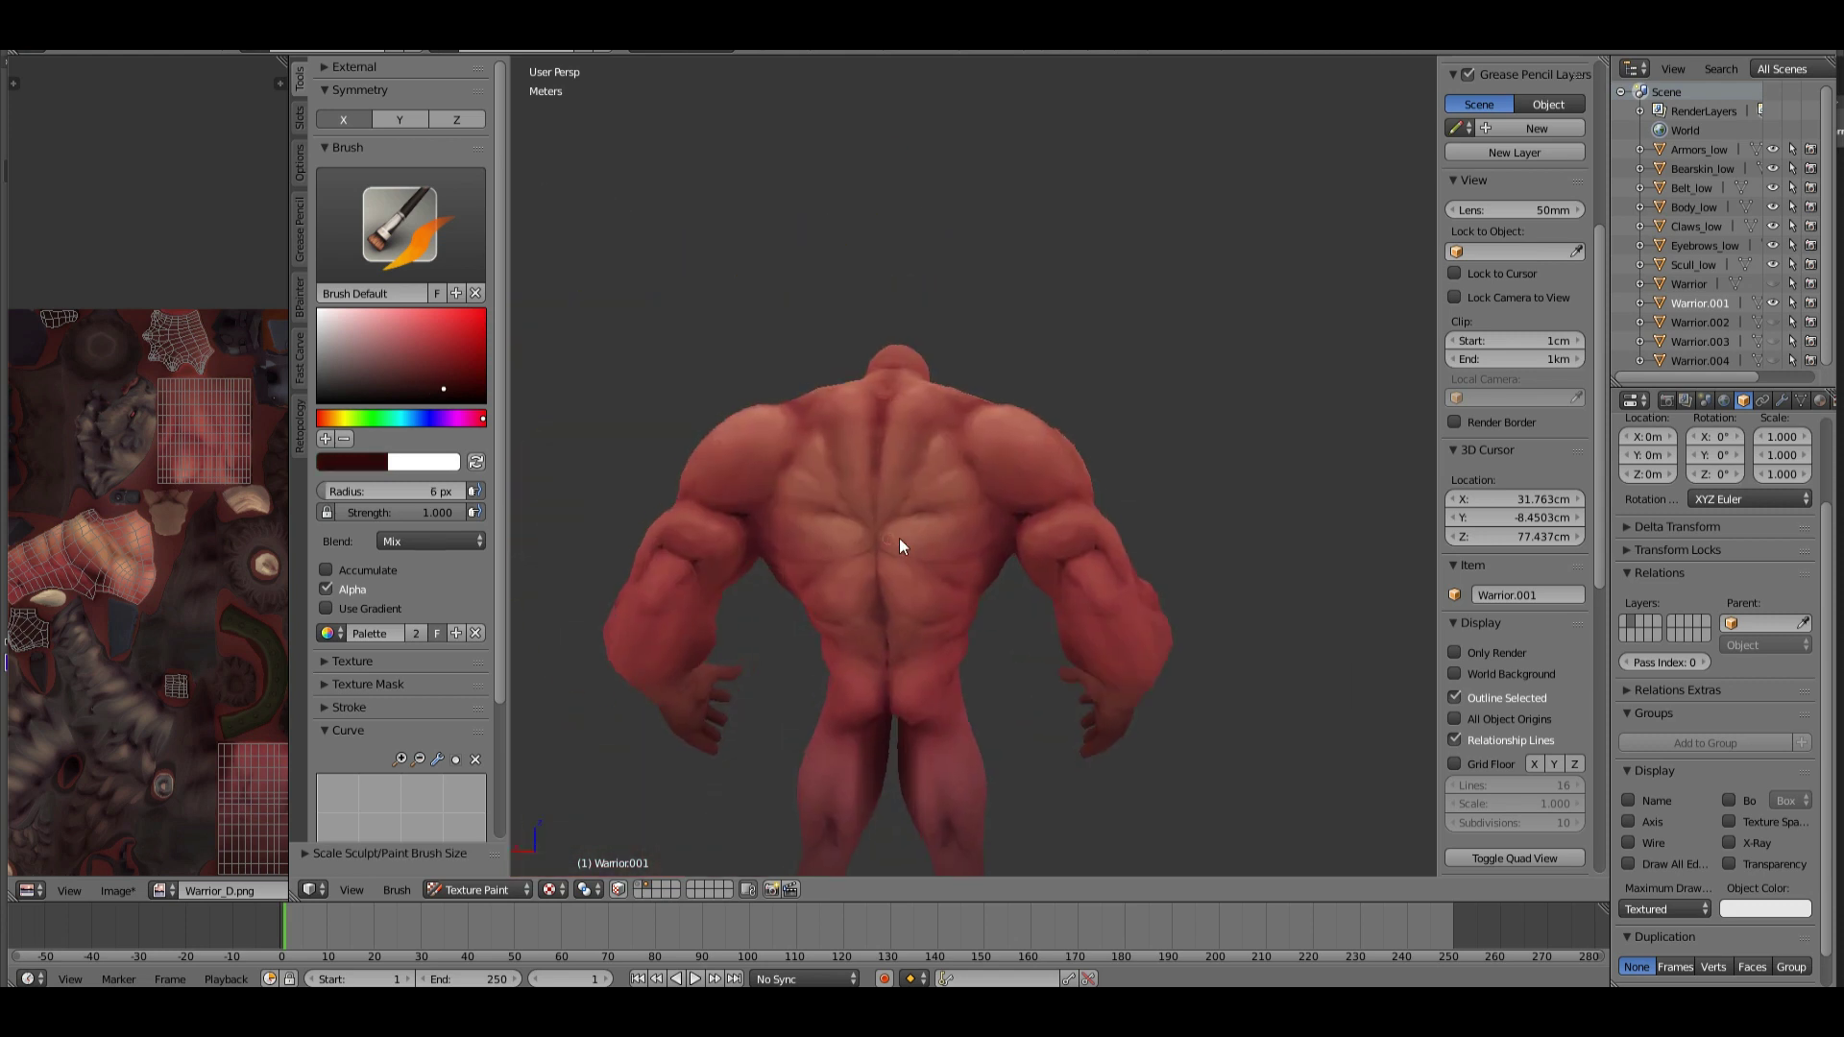
{"action": "scroll", "coordinate": [849, 523], "scroll_direction": "up", "scroll_amount": 2}
{"action": "key", "text": "s"}
{"action": "key", "text": "s"}
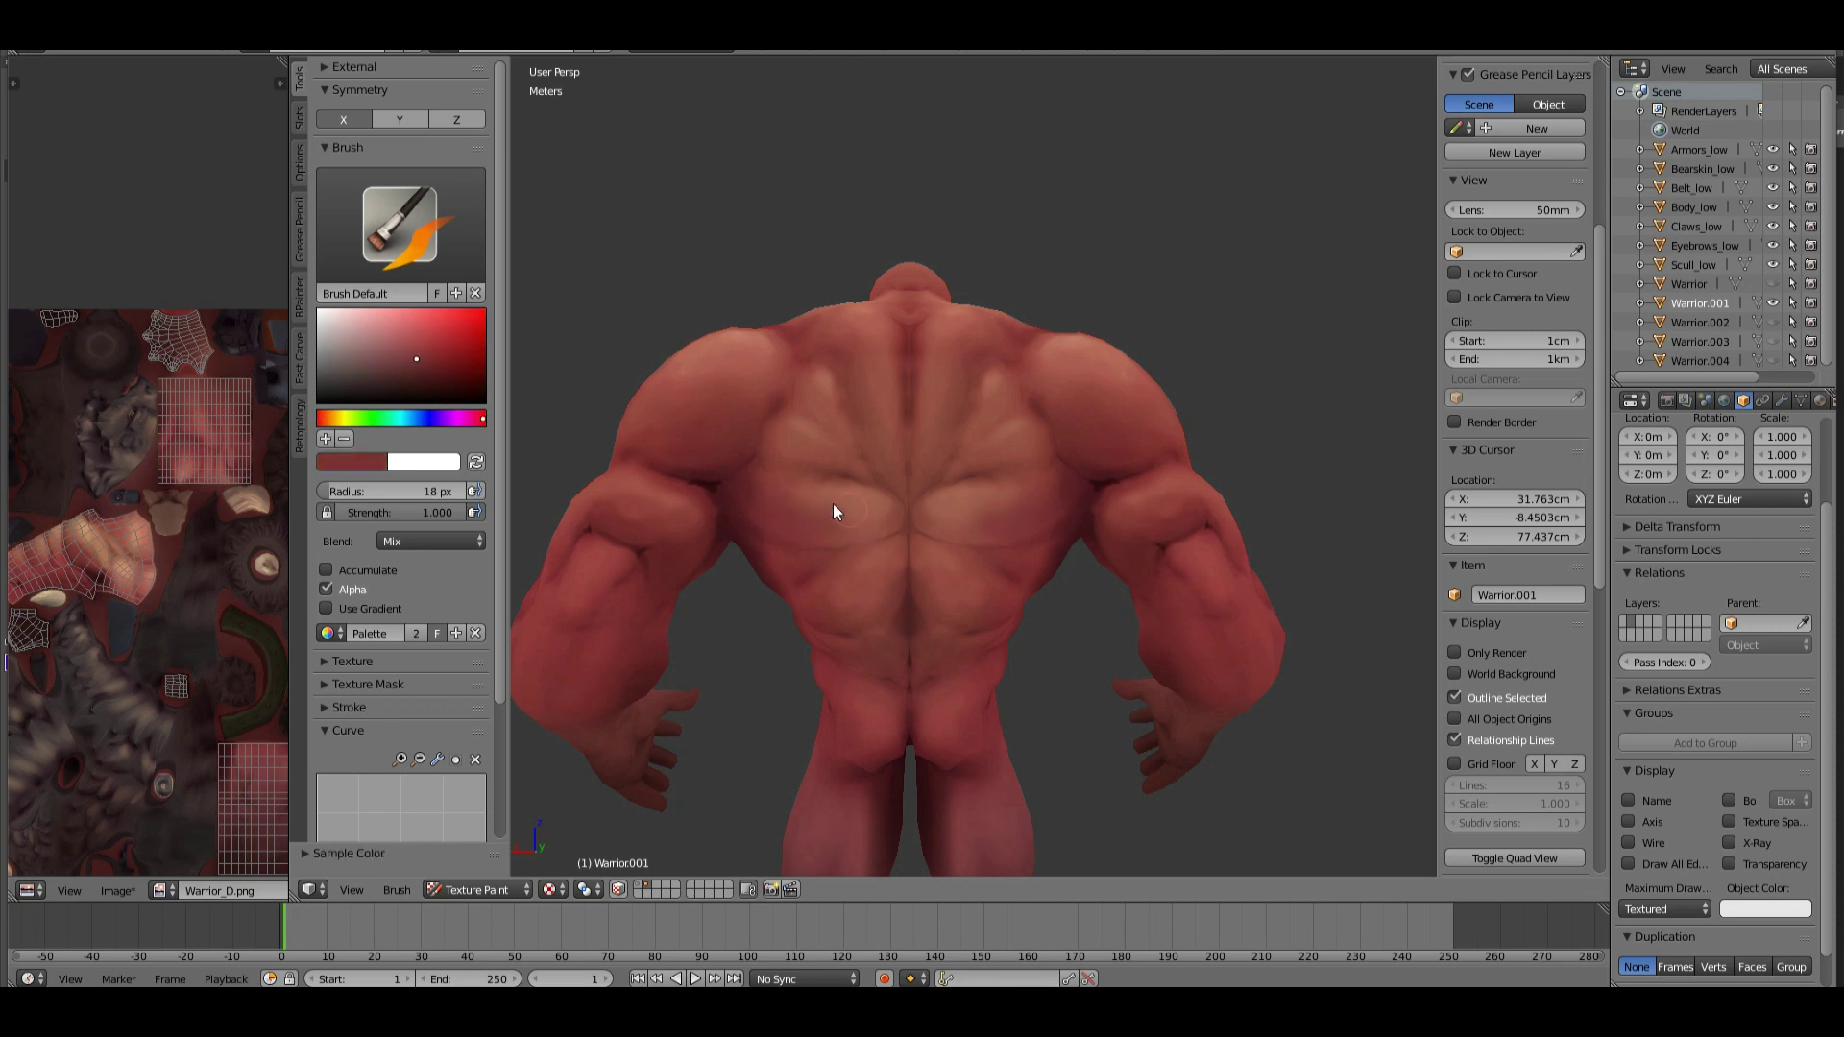
Paint the shoulder pad with sampled bluish grey, dark magenta and dark violet.
{"action": "scroll", "coordinate": [675, 449], "scroll_direction": "up", "scroll_amount": 2}
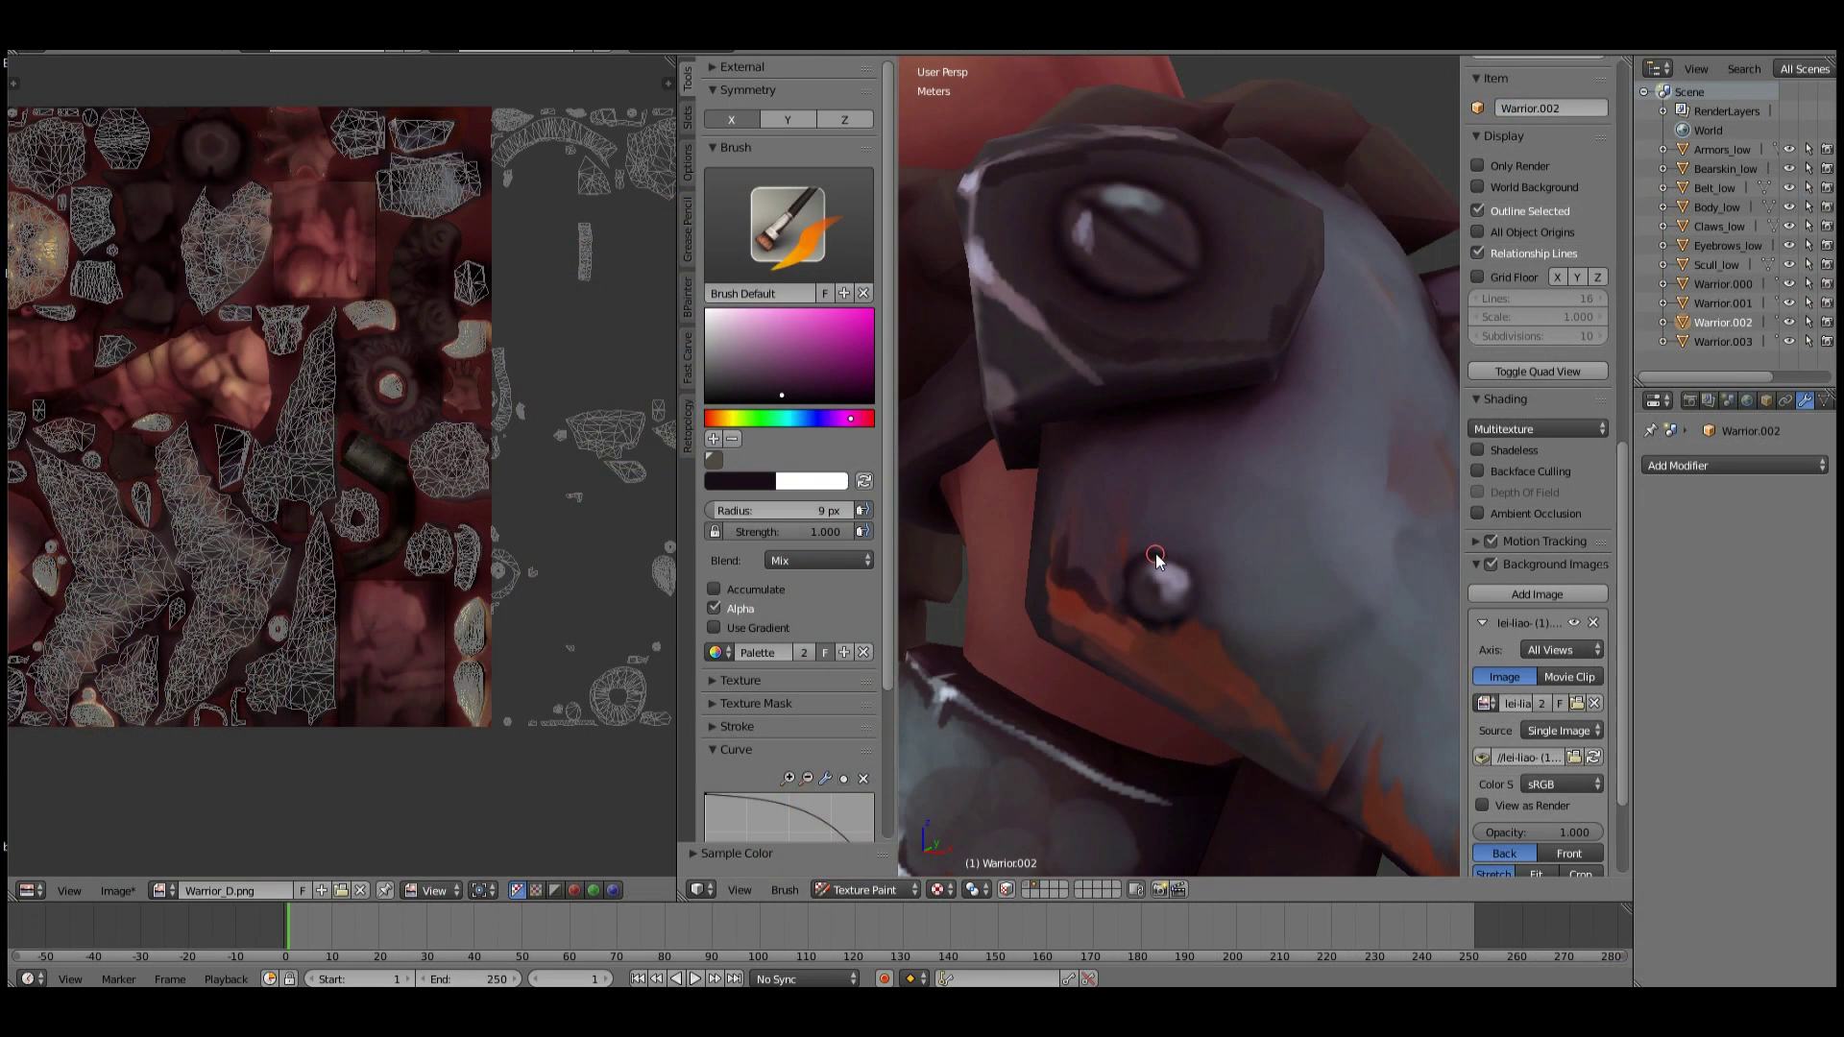
{"action": "key", "text": "s"}
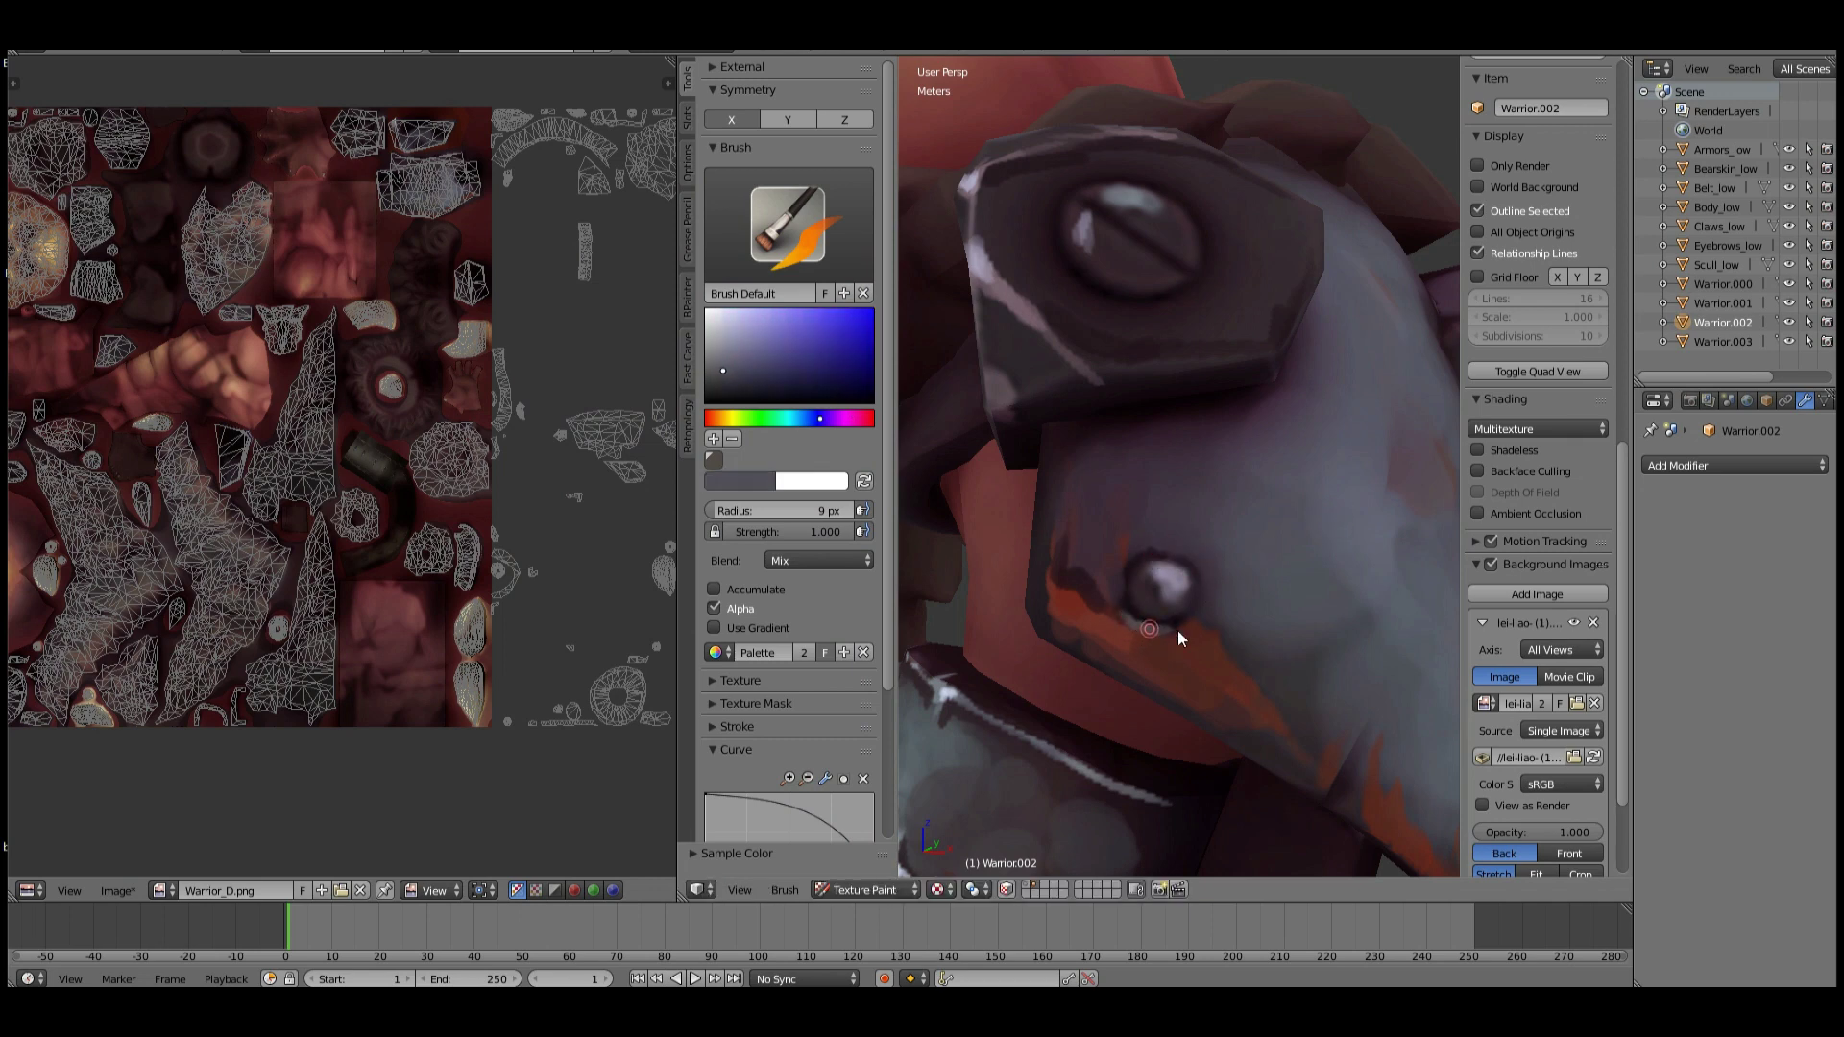
{"action": "scroll", "coordinate": [1210, 490], "scroll_direction": "down", "scroll_amount": 4}
{"action": "middle_click_drag", "start_coordinate": [1209, 490], "coordinate": [1119, 447]}
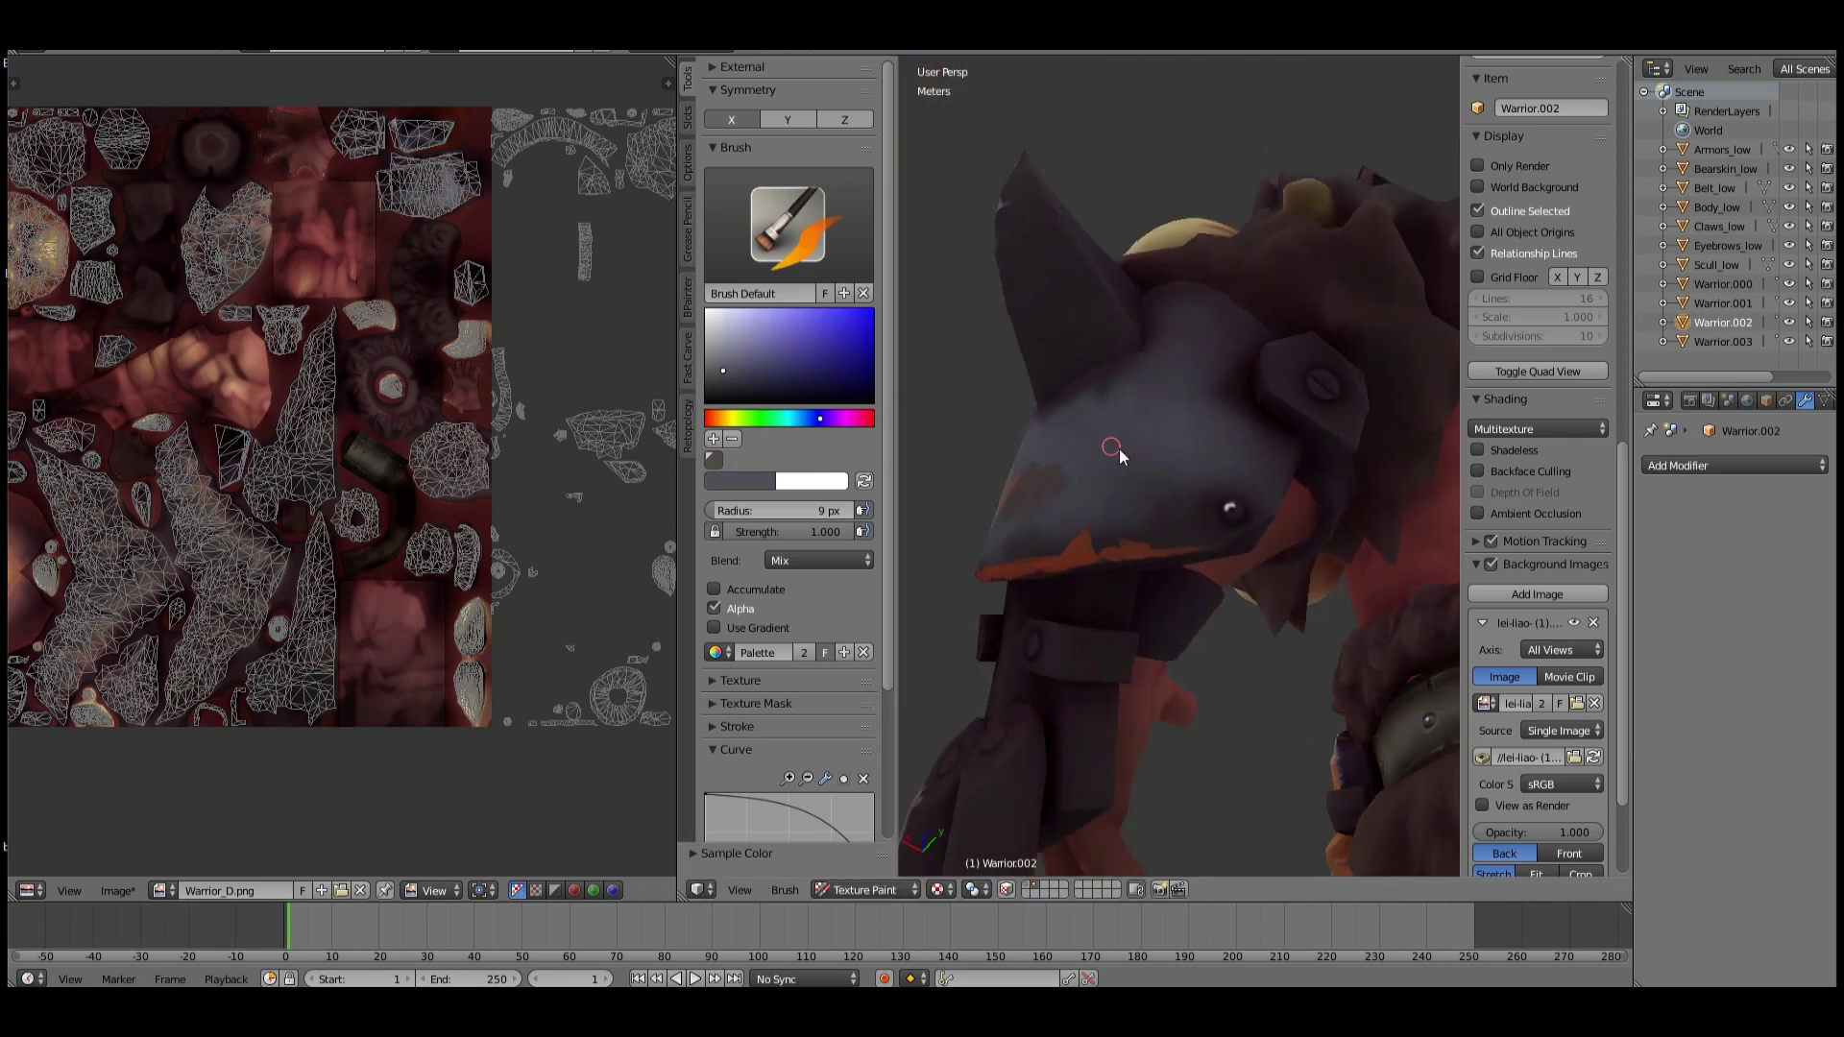
{"action": "scroll", "coordinate": [1113, 509], "scroll_direction": "up", "scroll_amount": 2}
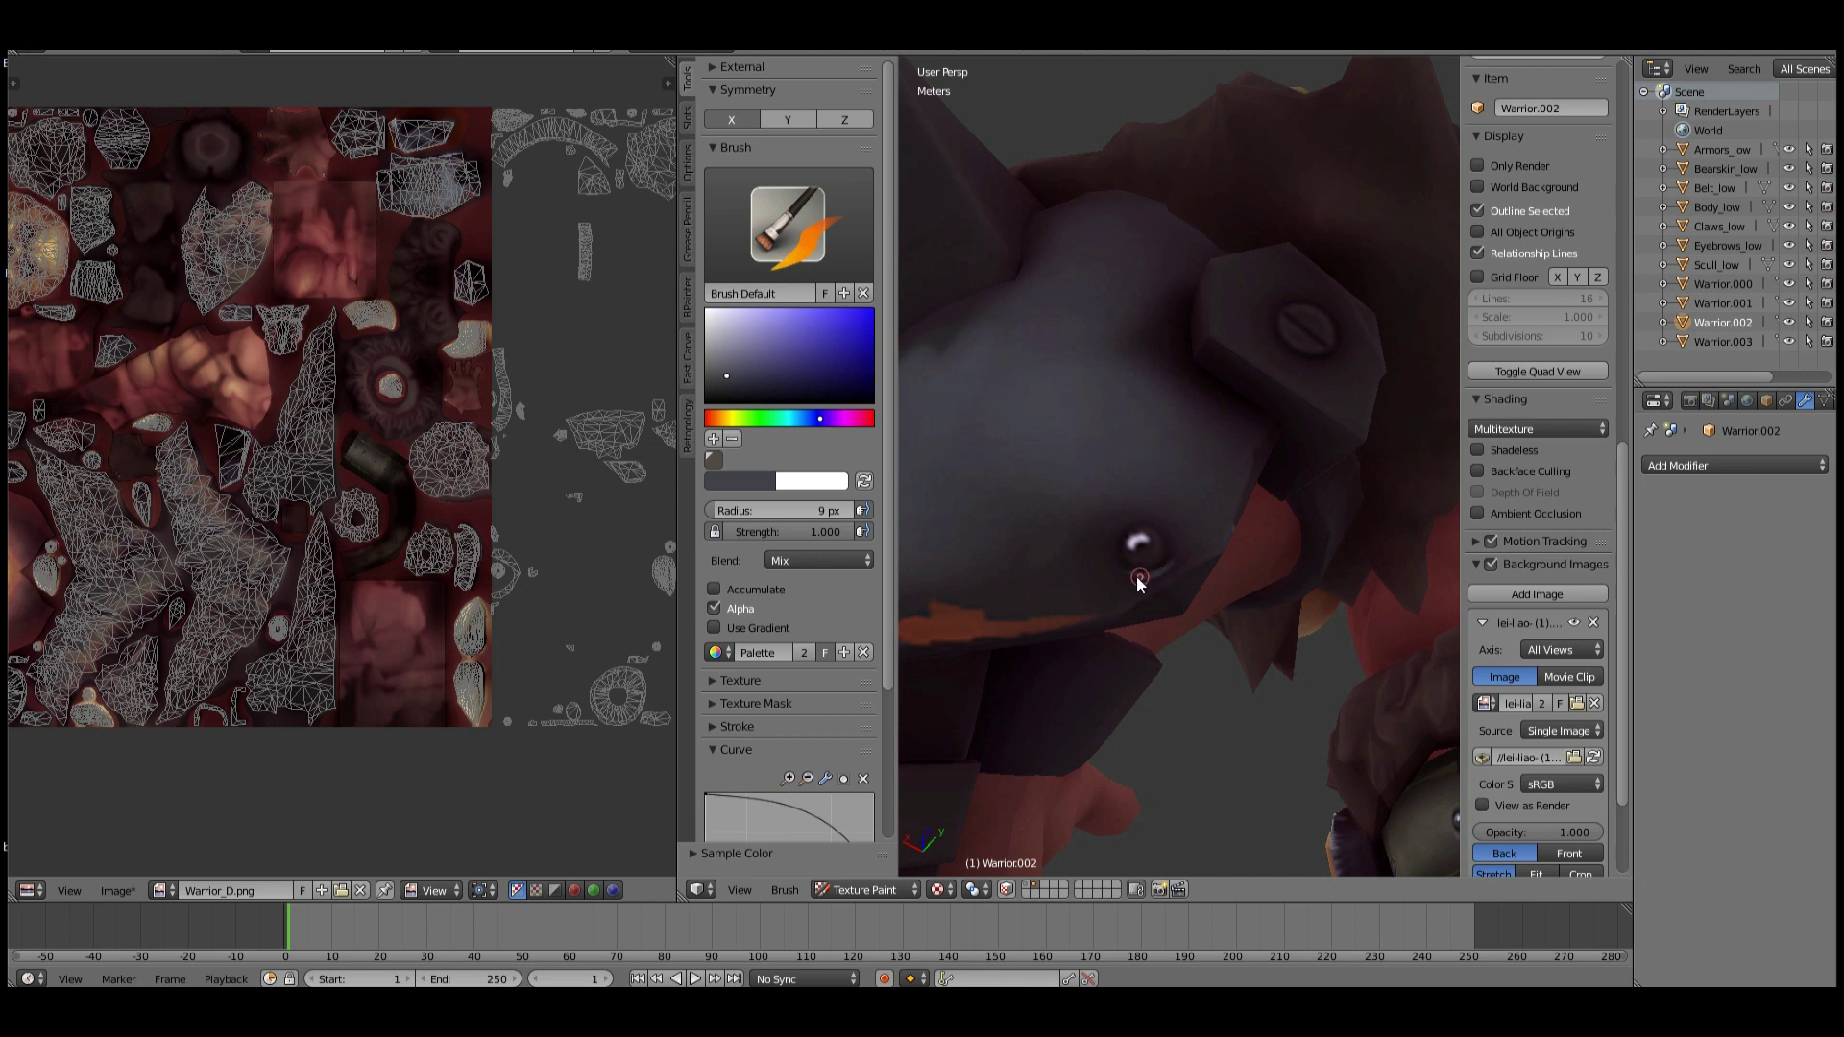
{"action": "mouse_move", "coordinate": [1323, 407]}
{"action": "middle_mouse_down"}
{"action": "mouse_move", "coordinate": [1193, 446]}
{"action": "mouse_move", "coordinate": [1247, 506]}
{"action": "middle_mouse_up"}
{"action": "key", "text": "s"}
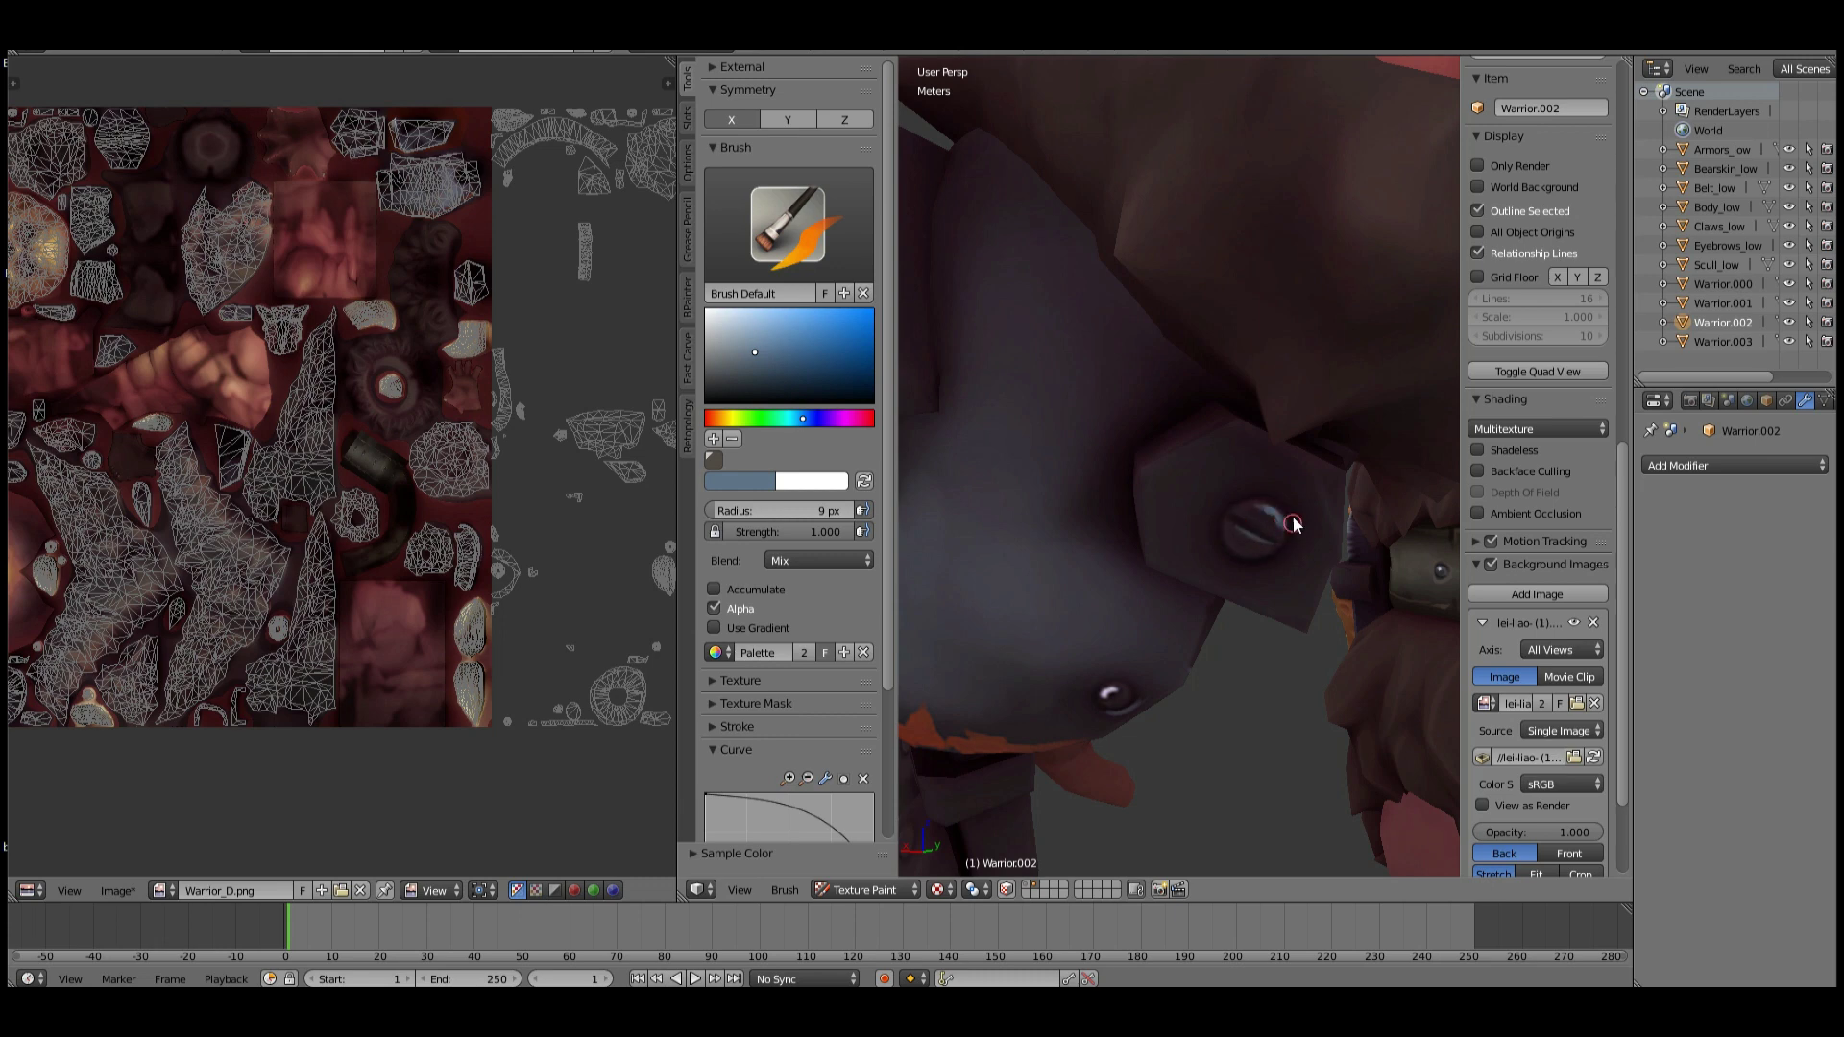
{"action": "middle_click_drag", "start_coordinate": [1291, 524], "coordinate": [1249, 485]}
{"action": "key", "text": "s"}
Paint dark magenta and purple on the pad's bolt and a darker stroke down the shield spike.
{"action": "mouse_move", "coordinate": [946, 555]}
{"action": "middle_mouse_down"}
{"action": "mouse_move", "coordinate": [1243, 541]}
{"action": "mouse_move", "coordinate": [1212, 434]}
{"action": "middle_mouse_up"}
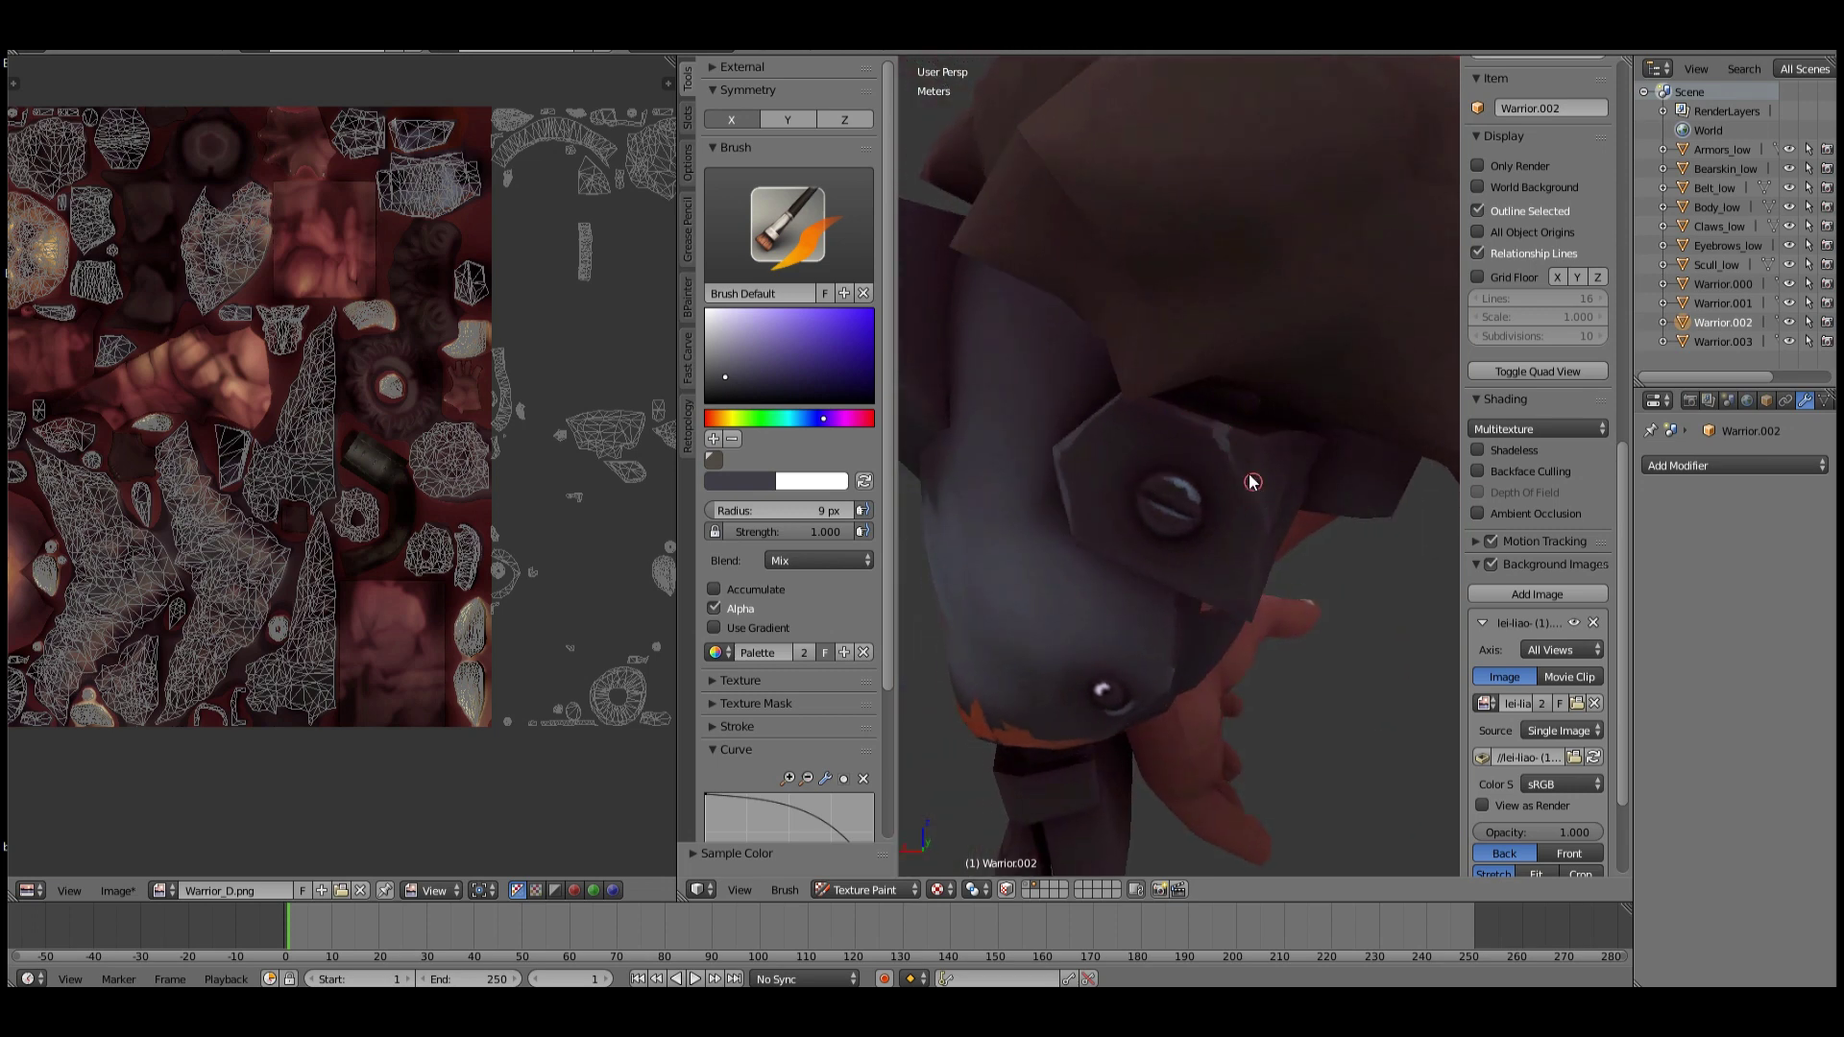
{"action": "middle_click_drag", "start_coordinate": [1263, 522], "coordinate": [1223, 478]}
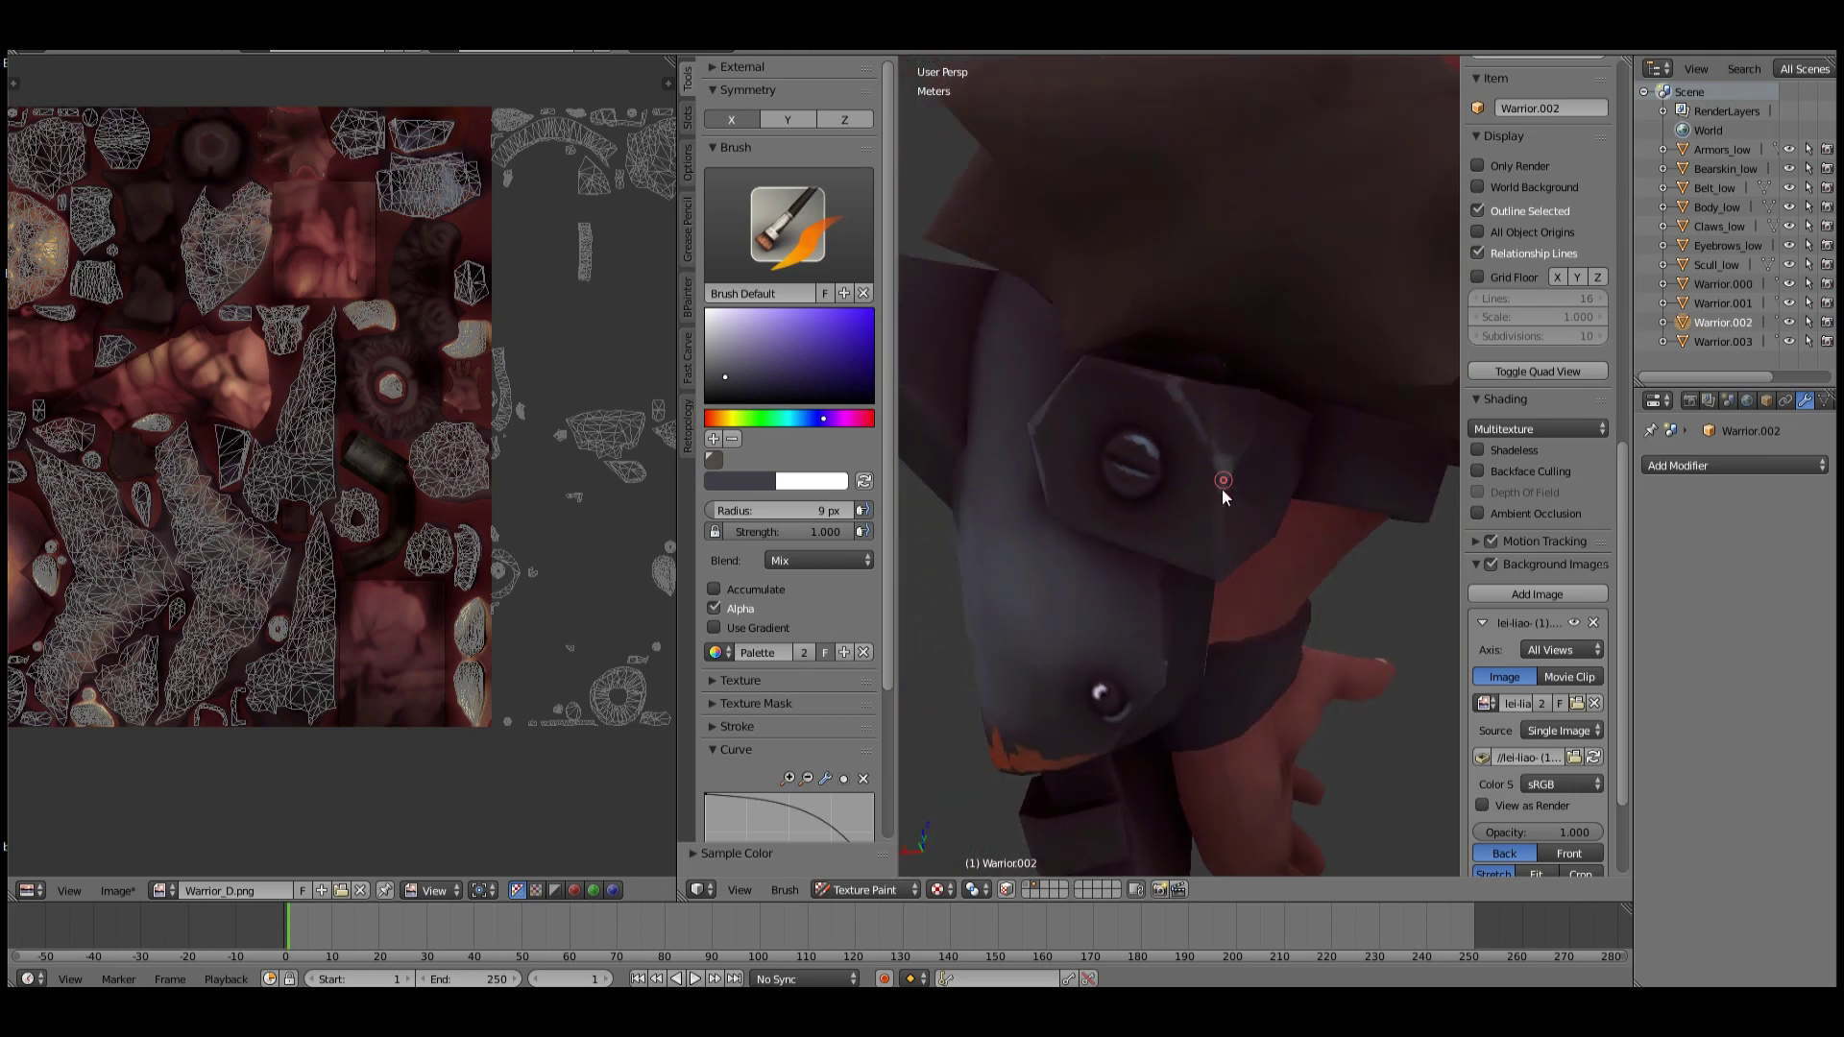
{"action": "key", "text": "s"}
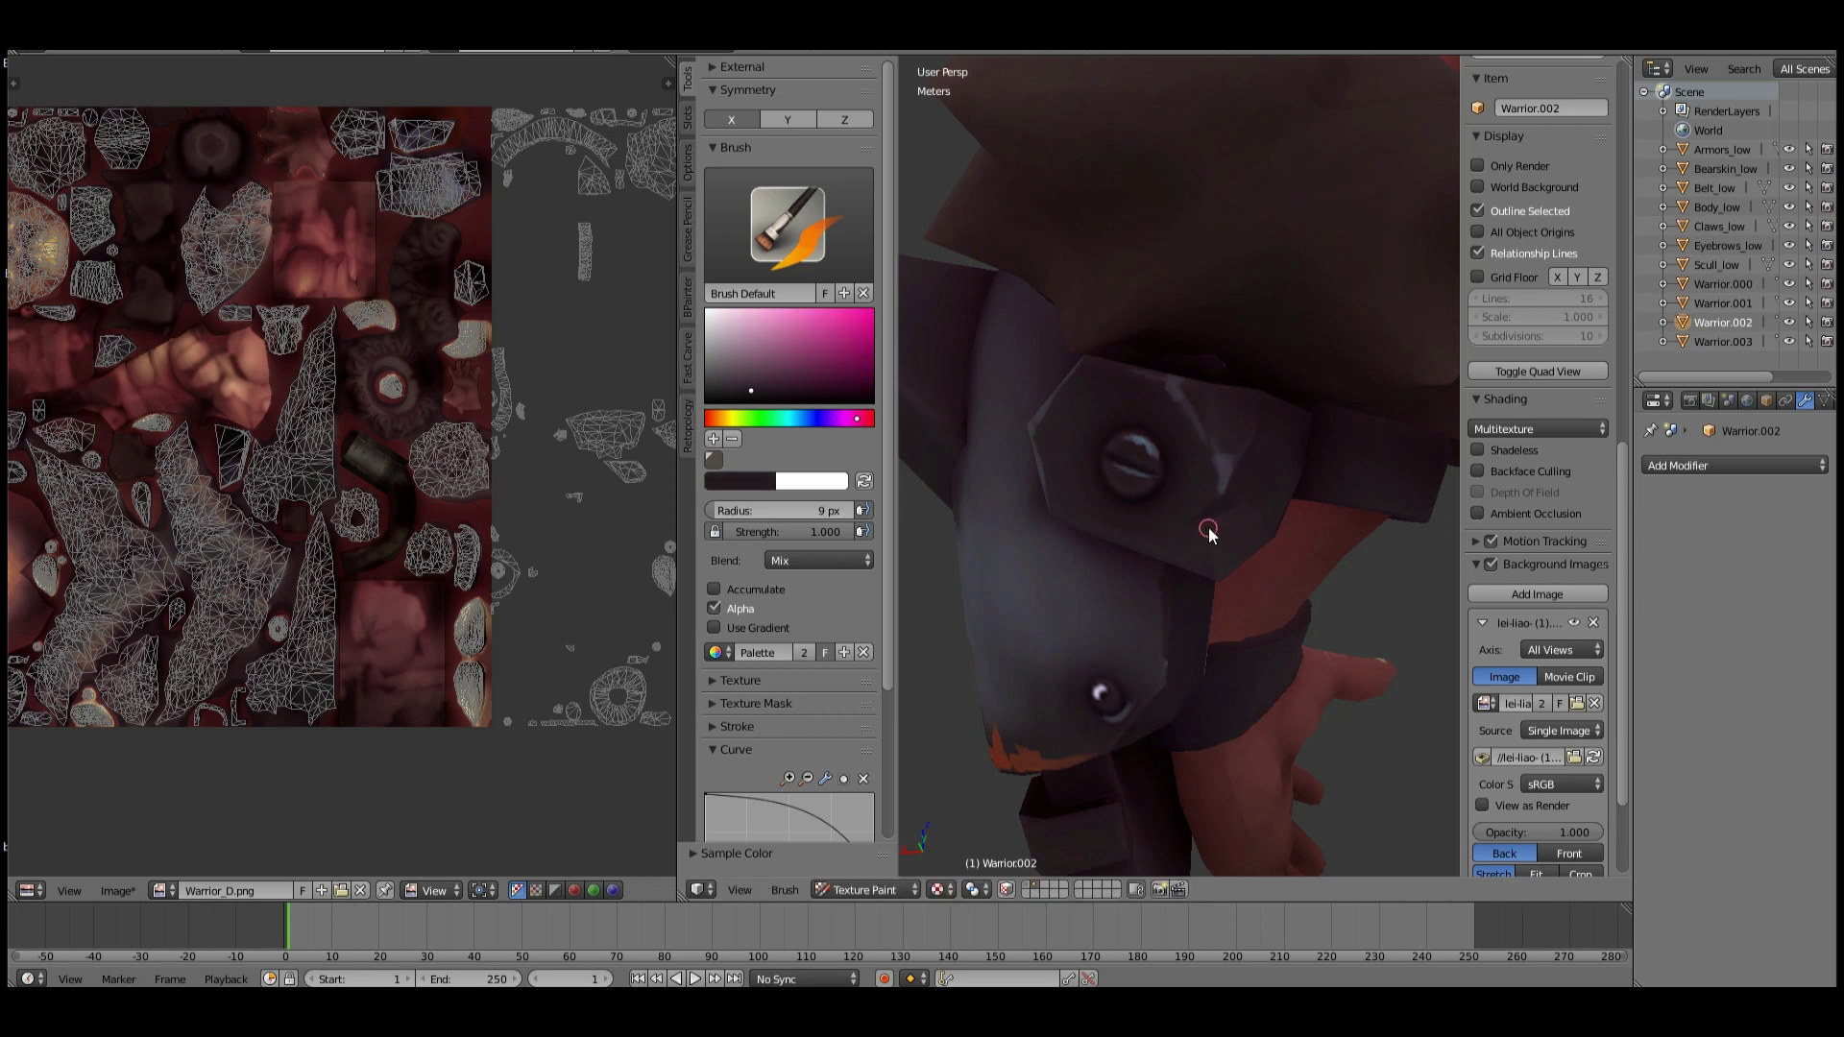
{"action": "key", "text": "s"}
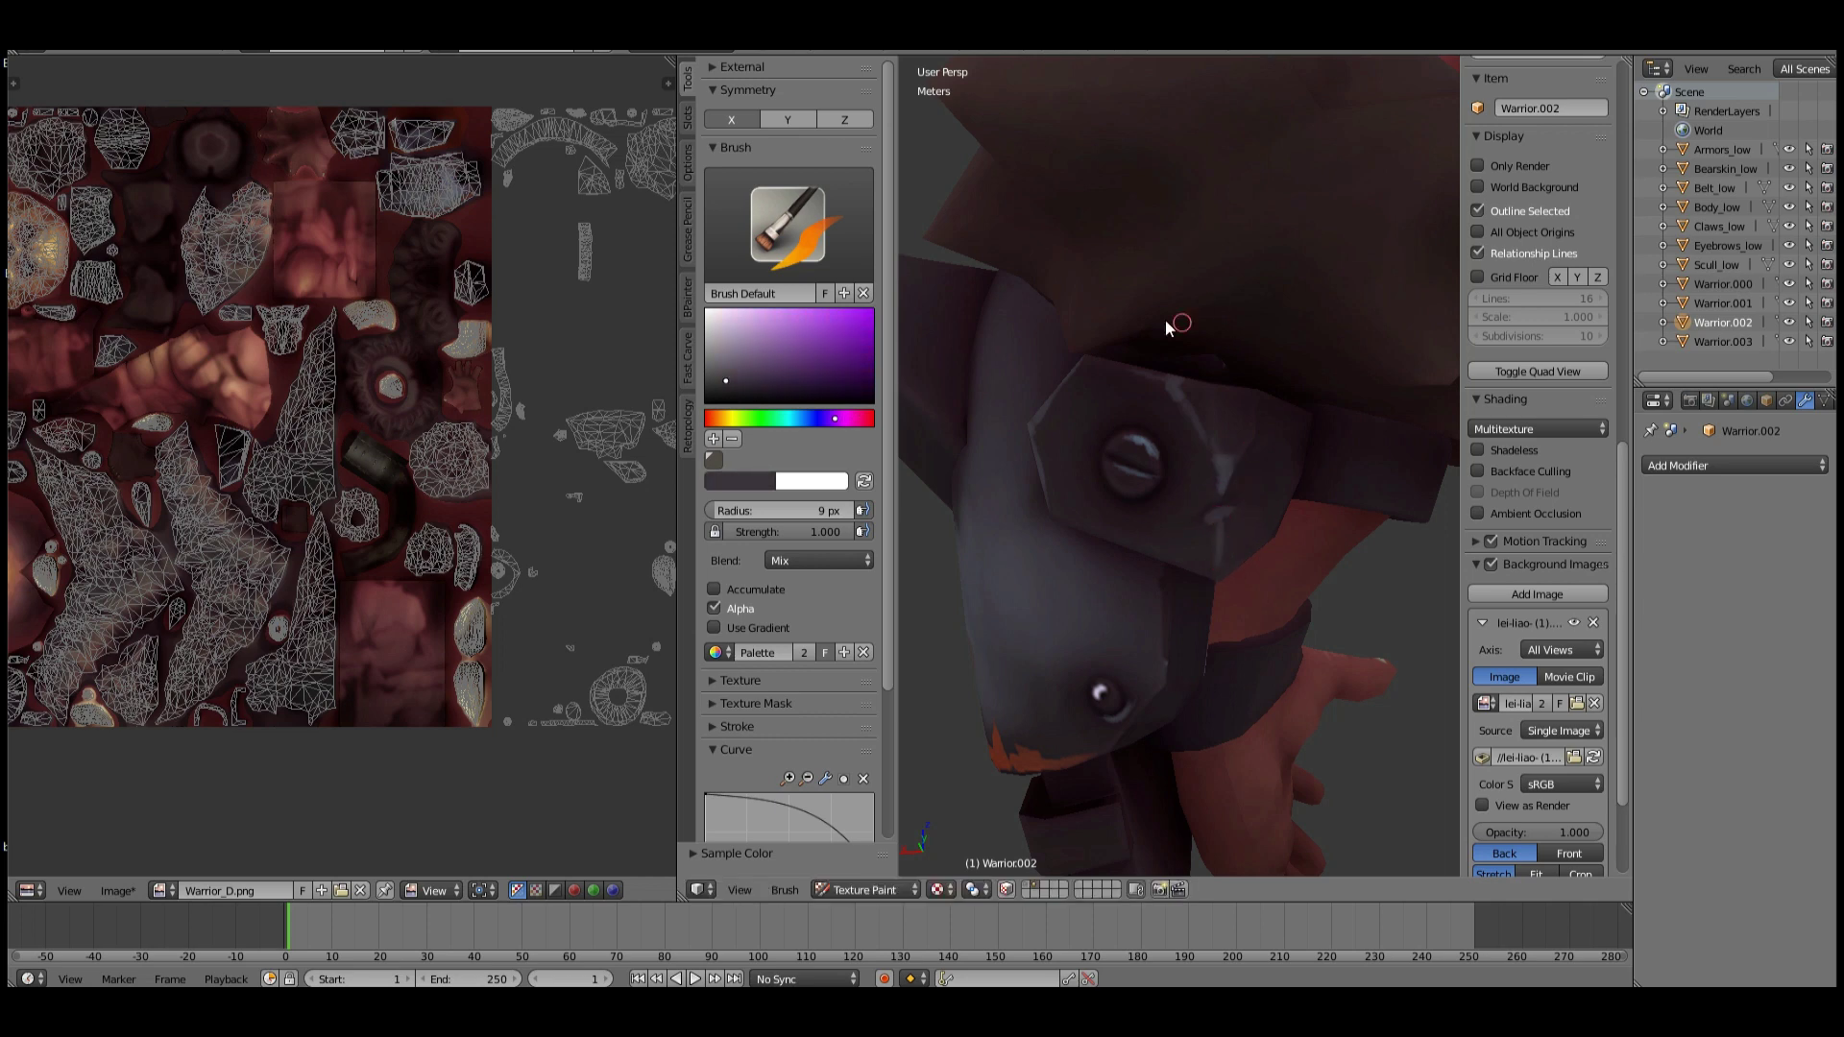
{"action": "scroll", "coordinate": [1168, 327], "scroll_direction": "down", "scroll_amount": 5}
{"action": "scroll", "coordinate": [1181, 350], "scroll_direction": "up", "scroll_amount": 4}
{"action": "scroll", "coordinate": [1149, 403], "scroll_direction": "up", "scroll_amount": 2}
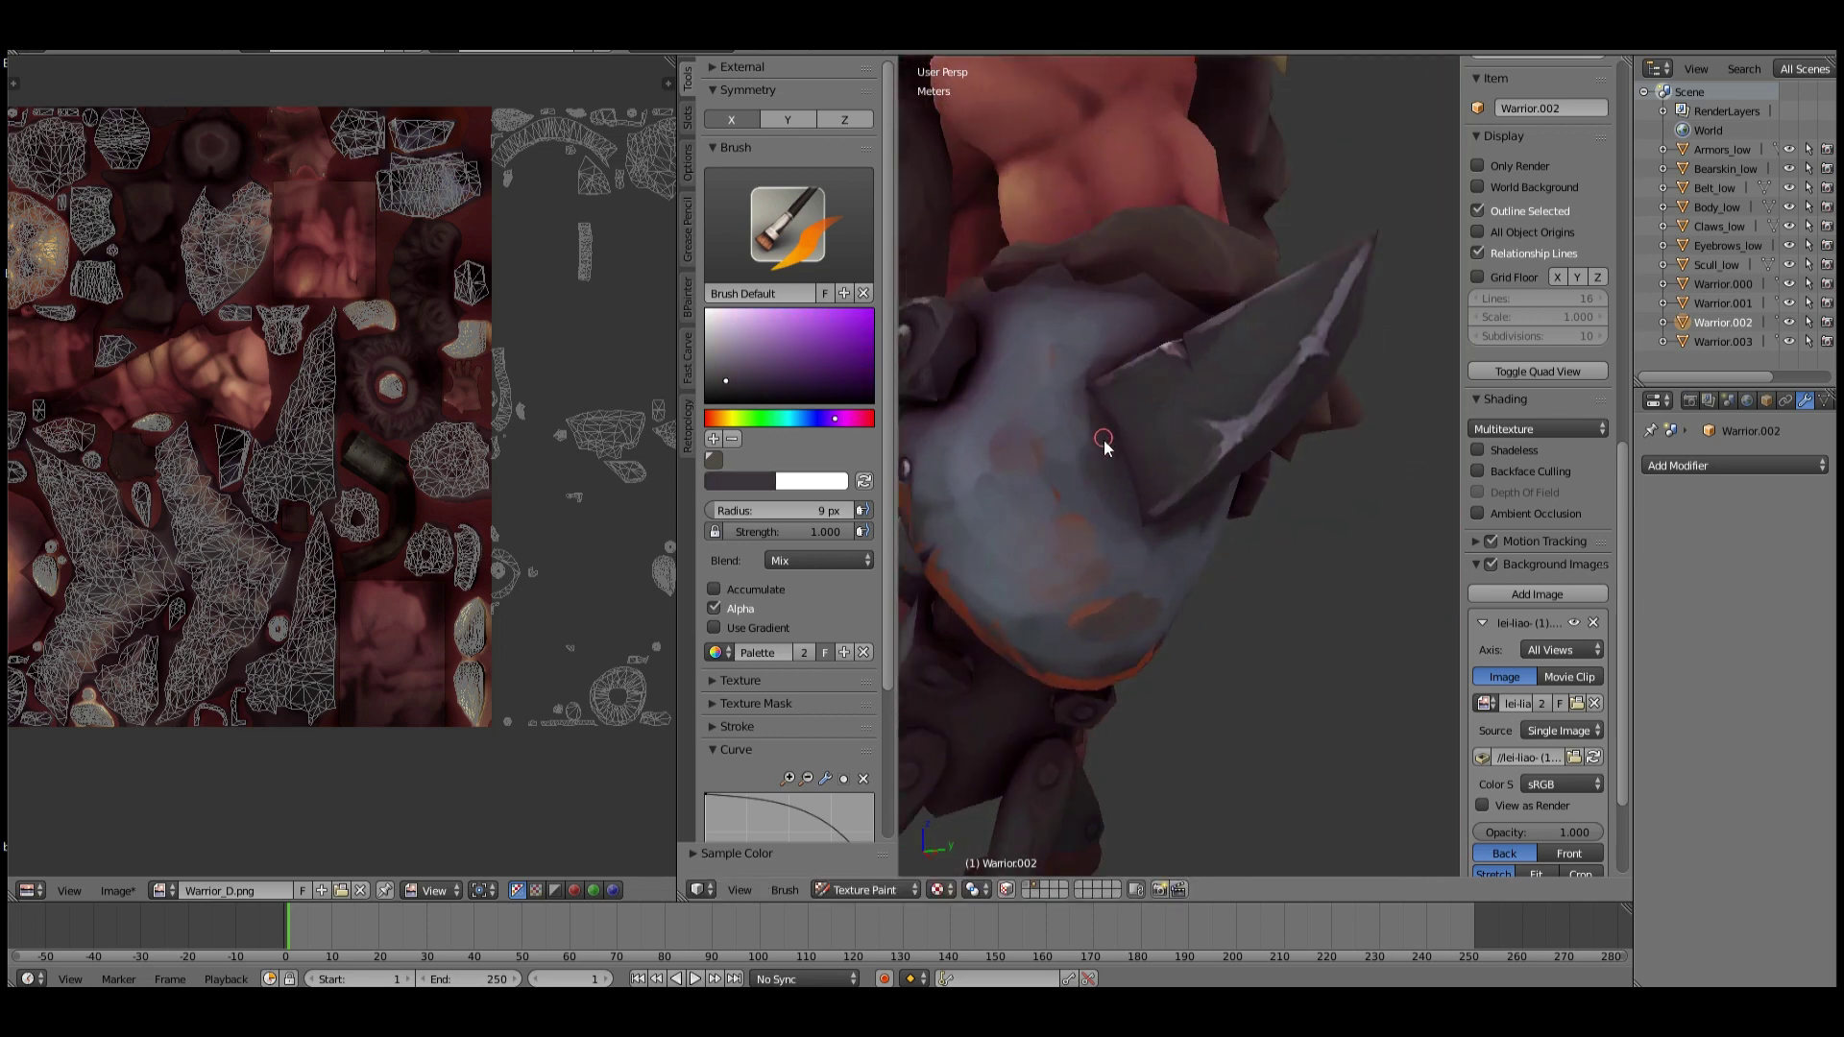
{"action": "key", "text": "s"}
{"action": "key", "text": "s"}
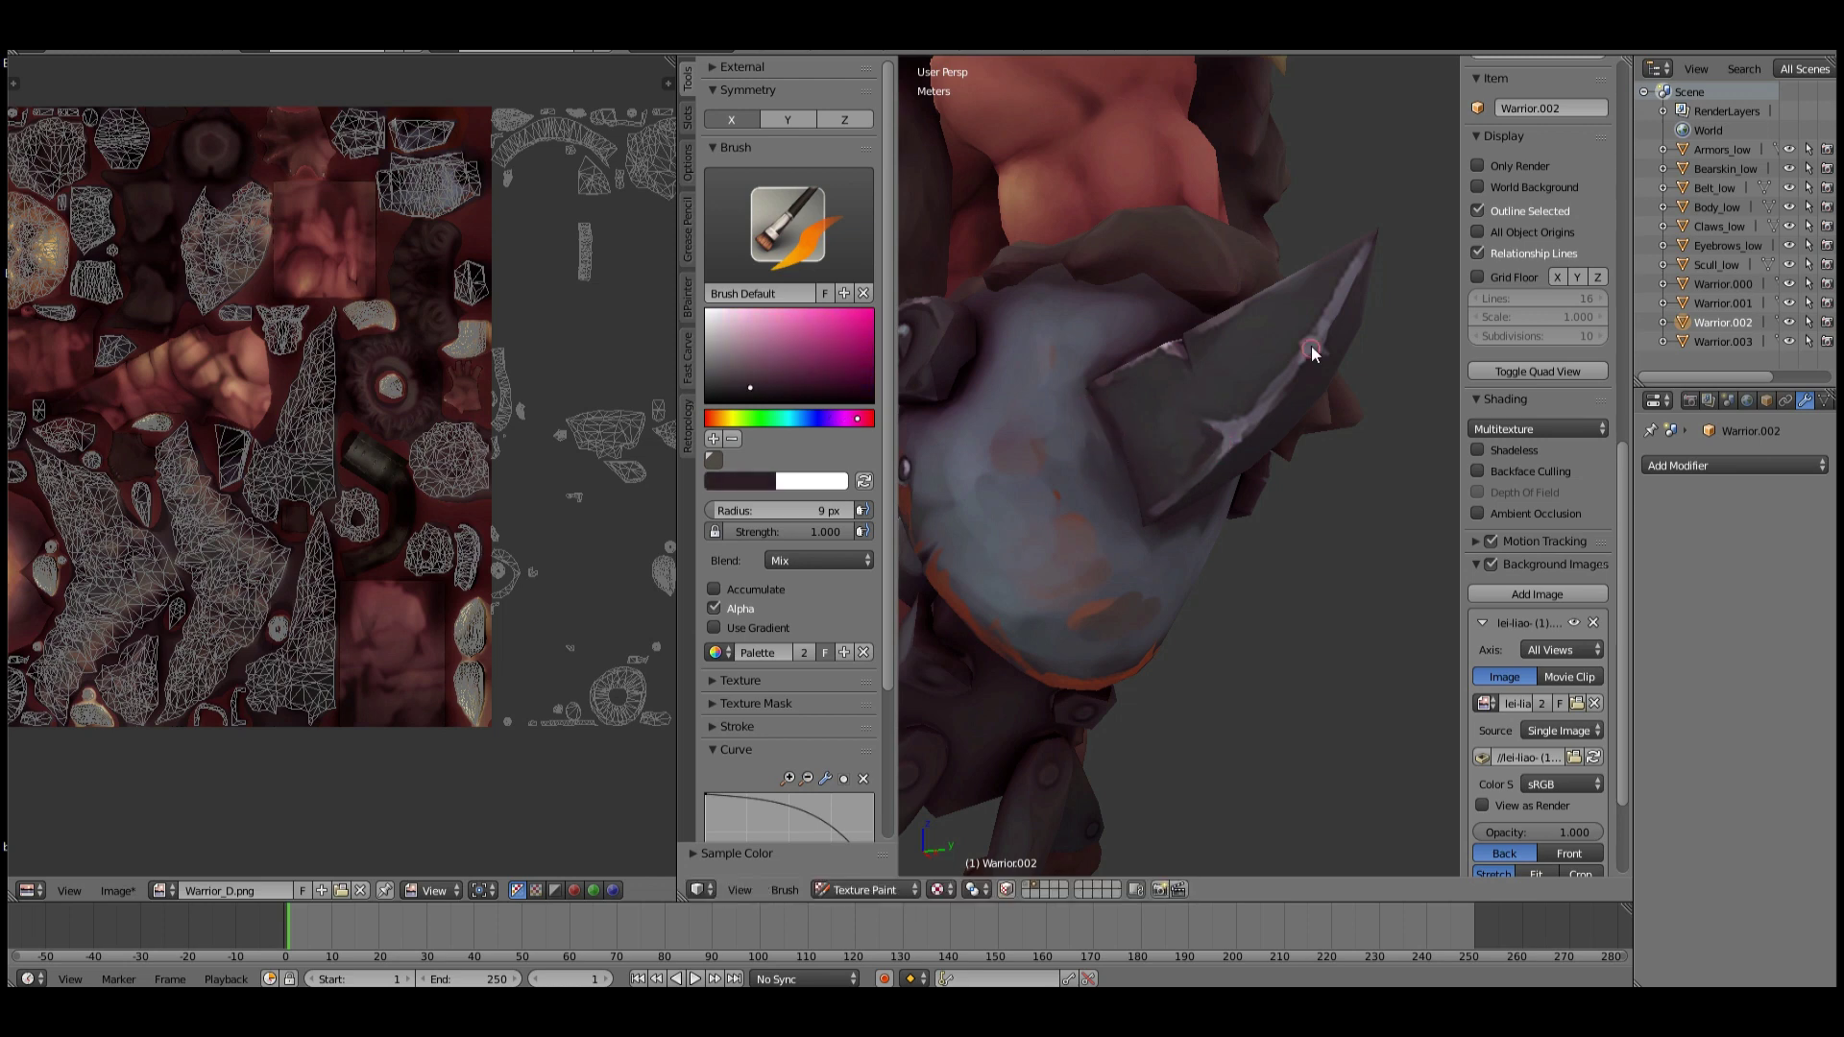
{"action": "middle_click_drag", "start_coordinate": [1323, 409], "coordinate": [1170, 326]}
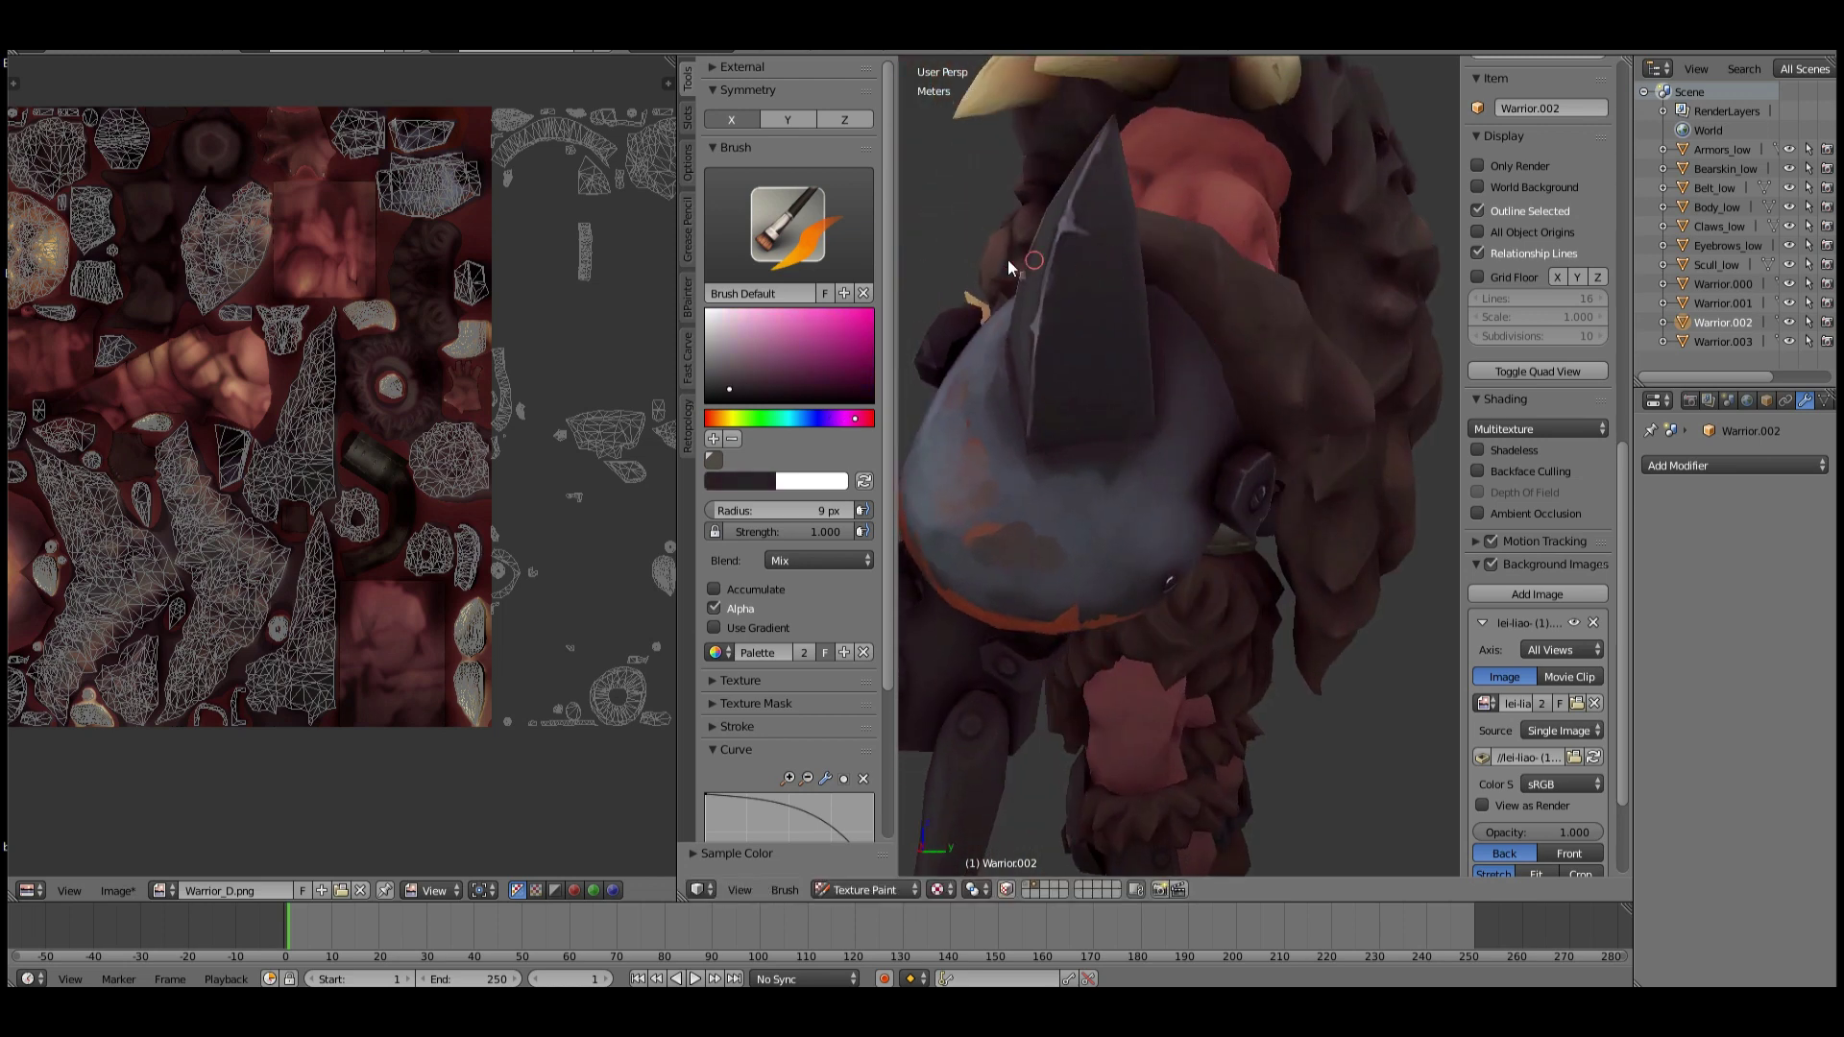
{"action": "left_click", "coordinate": [732, 393]}
{"action": "left_click_drag", "start_coordinate": [1075, 244], "coordinate": [1043, 438]}
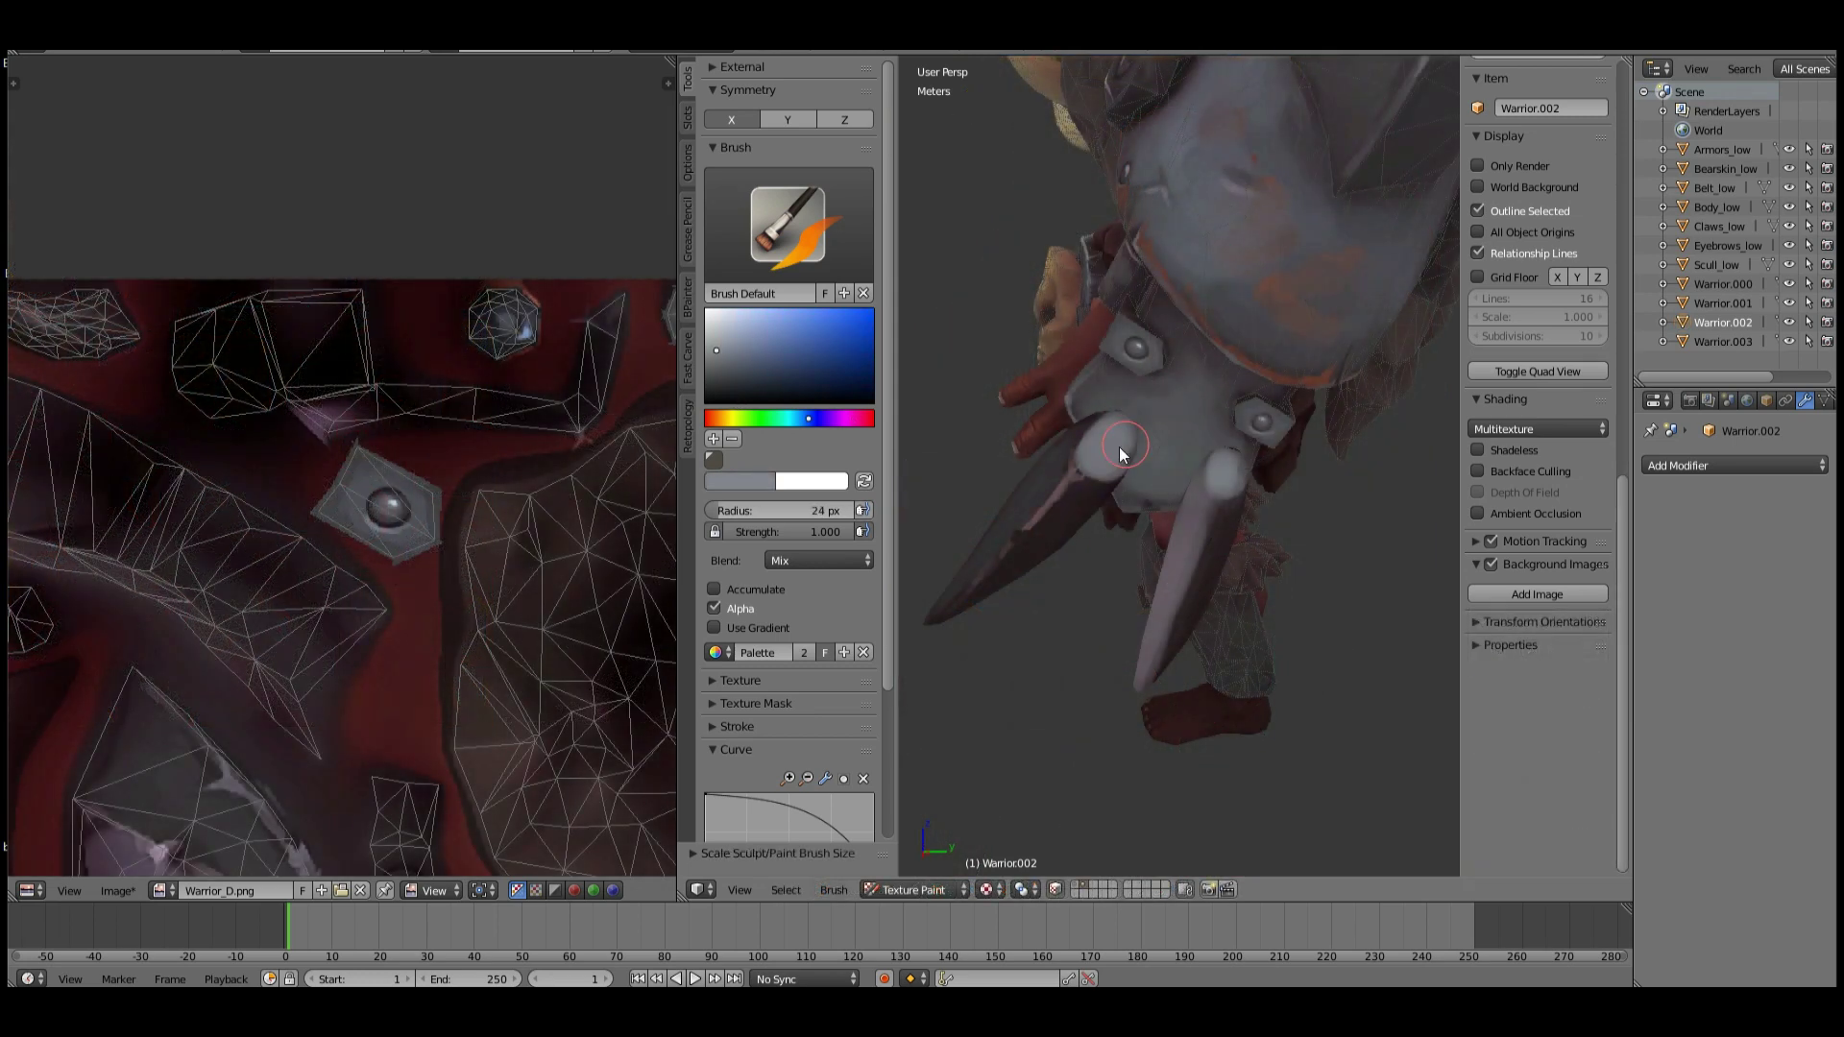
Paint the claws dark magenta with light-blue highlights.
{"action": "middle_click_drag", "start_coordinate": [1120, 454], "coordinate": [1021, 564]}
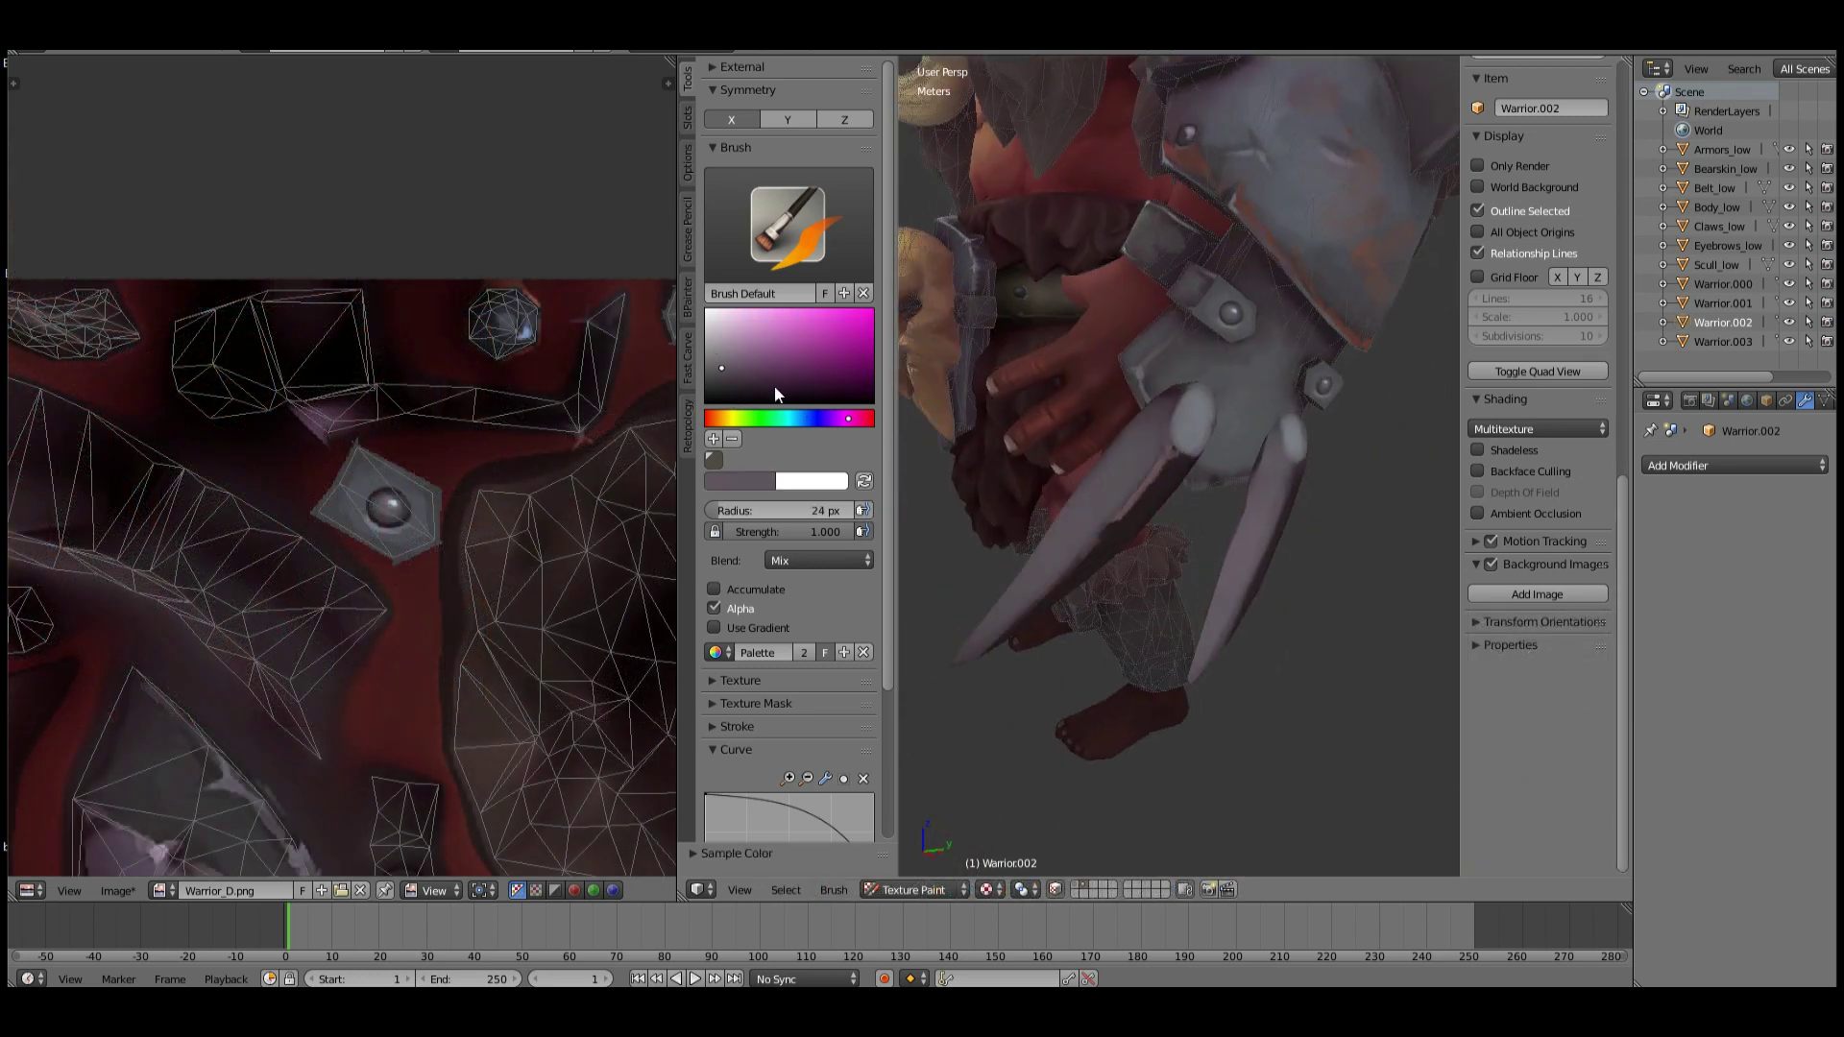
{"action": "key", "text": "s"}
{"action": "scroll", "coordinate": [1152, 518], "scroll_direction": "down", "scroll_amount": 4}
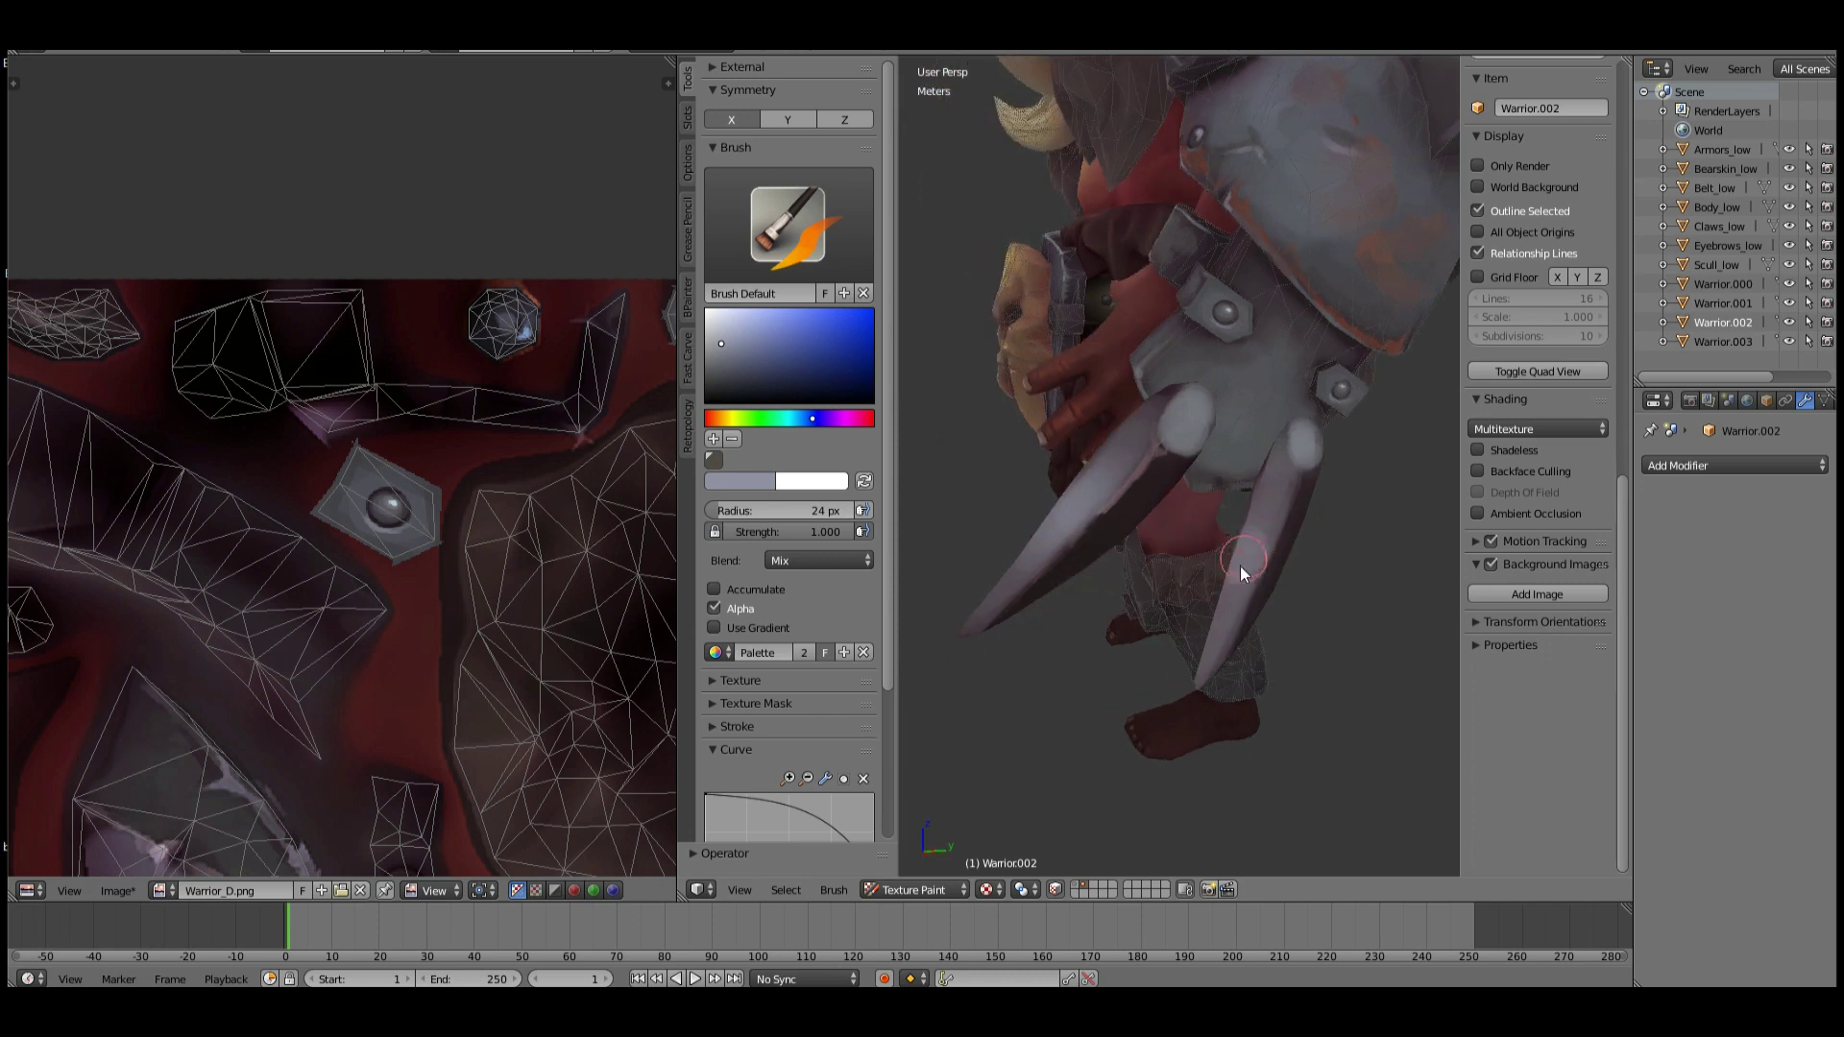
{"action": "scroll", "coordinate": [1056, 499], "scroll_direction": "down", "scroll_amount": 3}
{"action": "scroll", "coordinate": [1056, 480], "scroll_direction": "up", "scroll_amount": 4}
{"action": "key", "text": "s"}
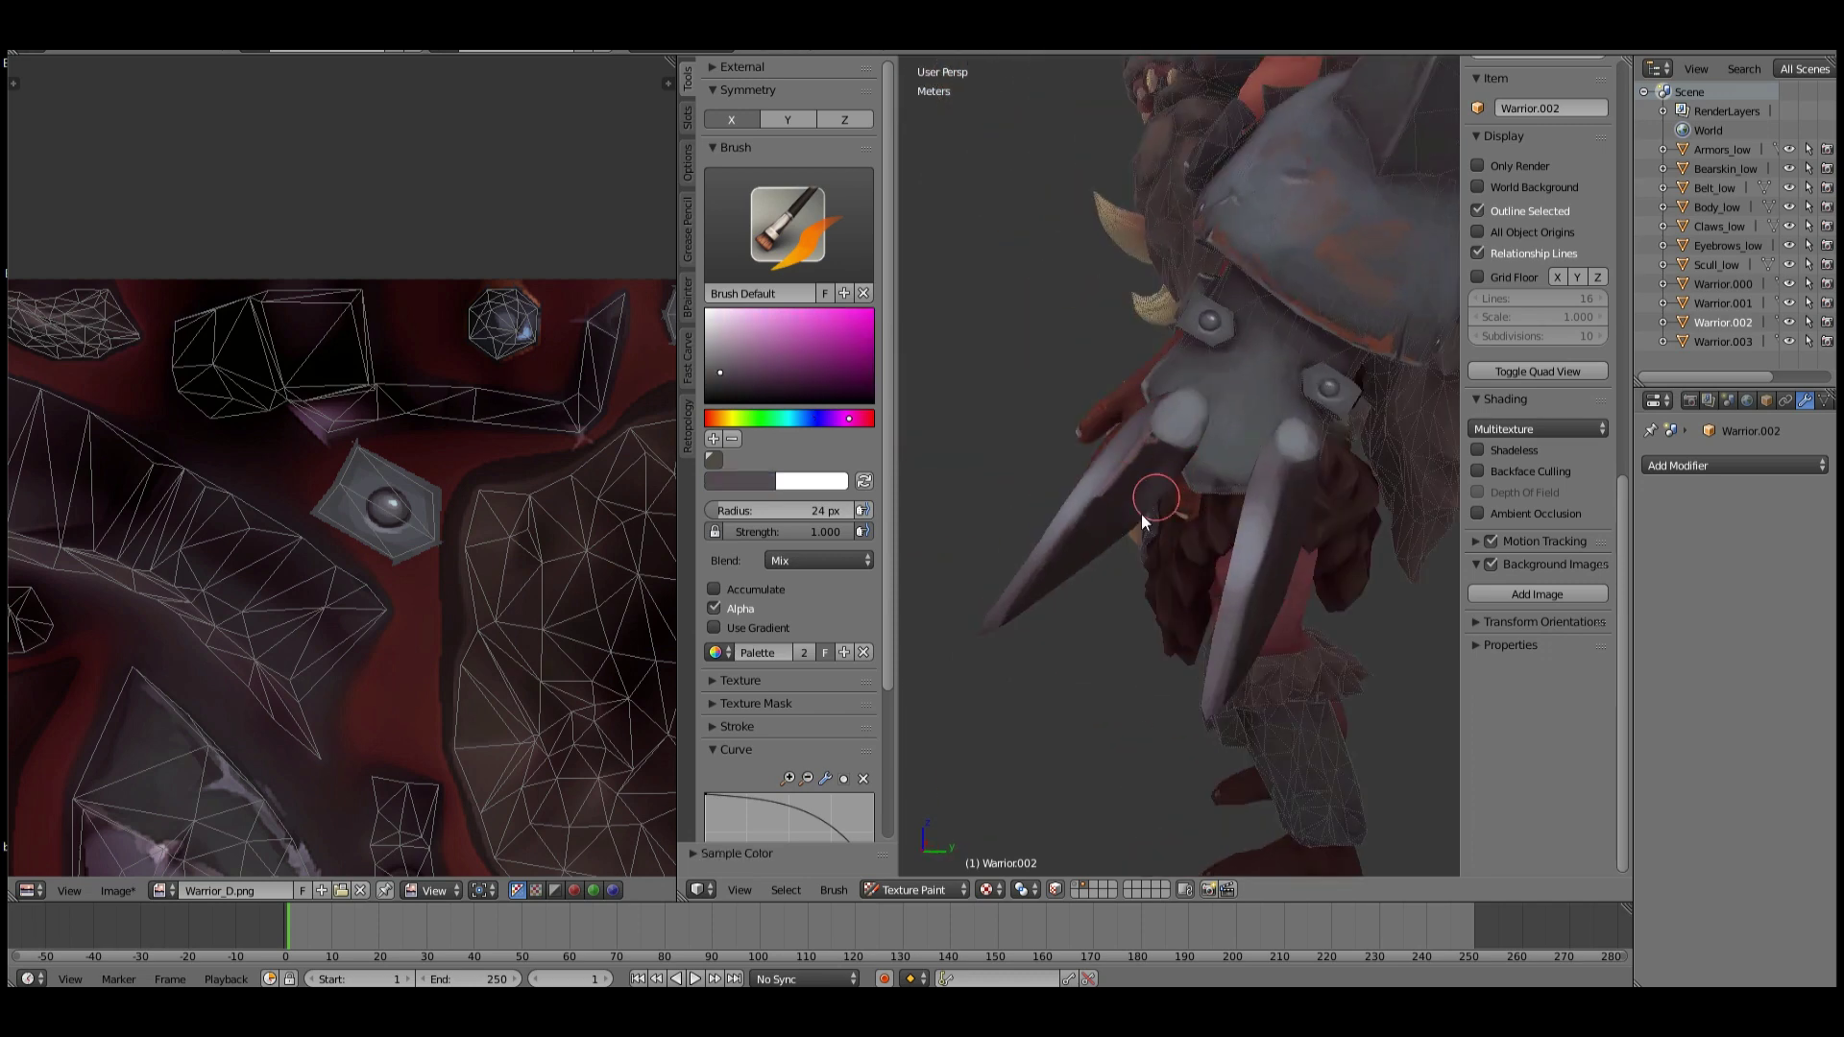
{"action": "scroll", "coordinate": [1153, 653], "scroll_direction": "up", "scroll_amount": 2}
{"action": "scroll", "coordinate": [1257, 648], "scroll_direction": "down", "scroll_amount": 2}
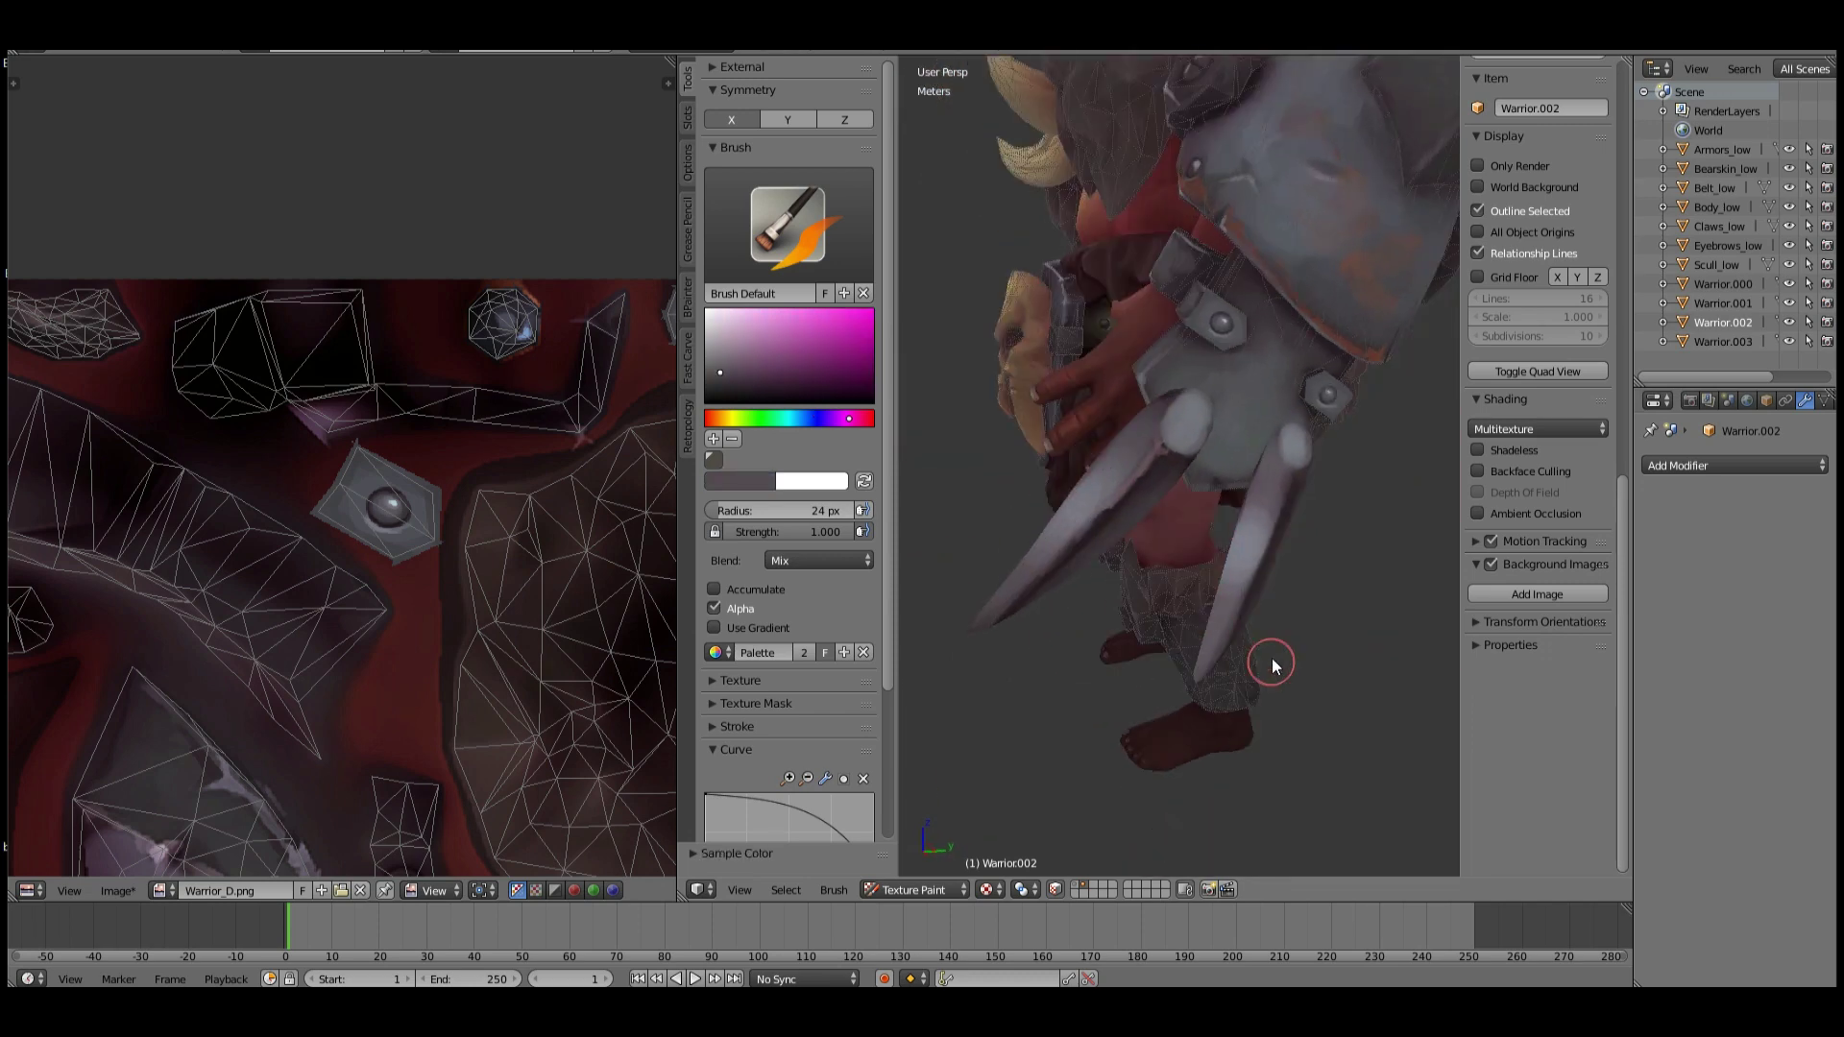
{"action": "key", "text": "s"}
{"action": "scroll", "coordinate": [1095, 525], "scroll_direction": "up", "scroll_amount": 2}
{"action": "left_click_drag", "start_coordinate": [1095, 526], "coordinate": [1133, 461]}
{"action": "middle_click_drag", "start_coordinate": [1133, 461], "coordinate": [980, 441]}
{"action": "left_click", "coordinate": [739, 321]}
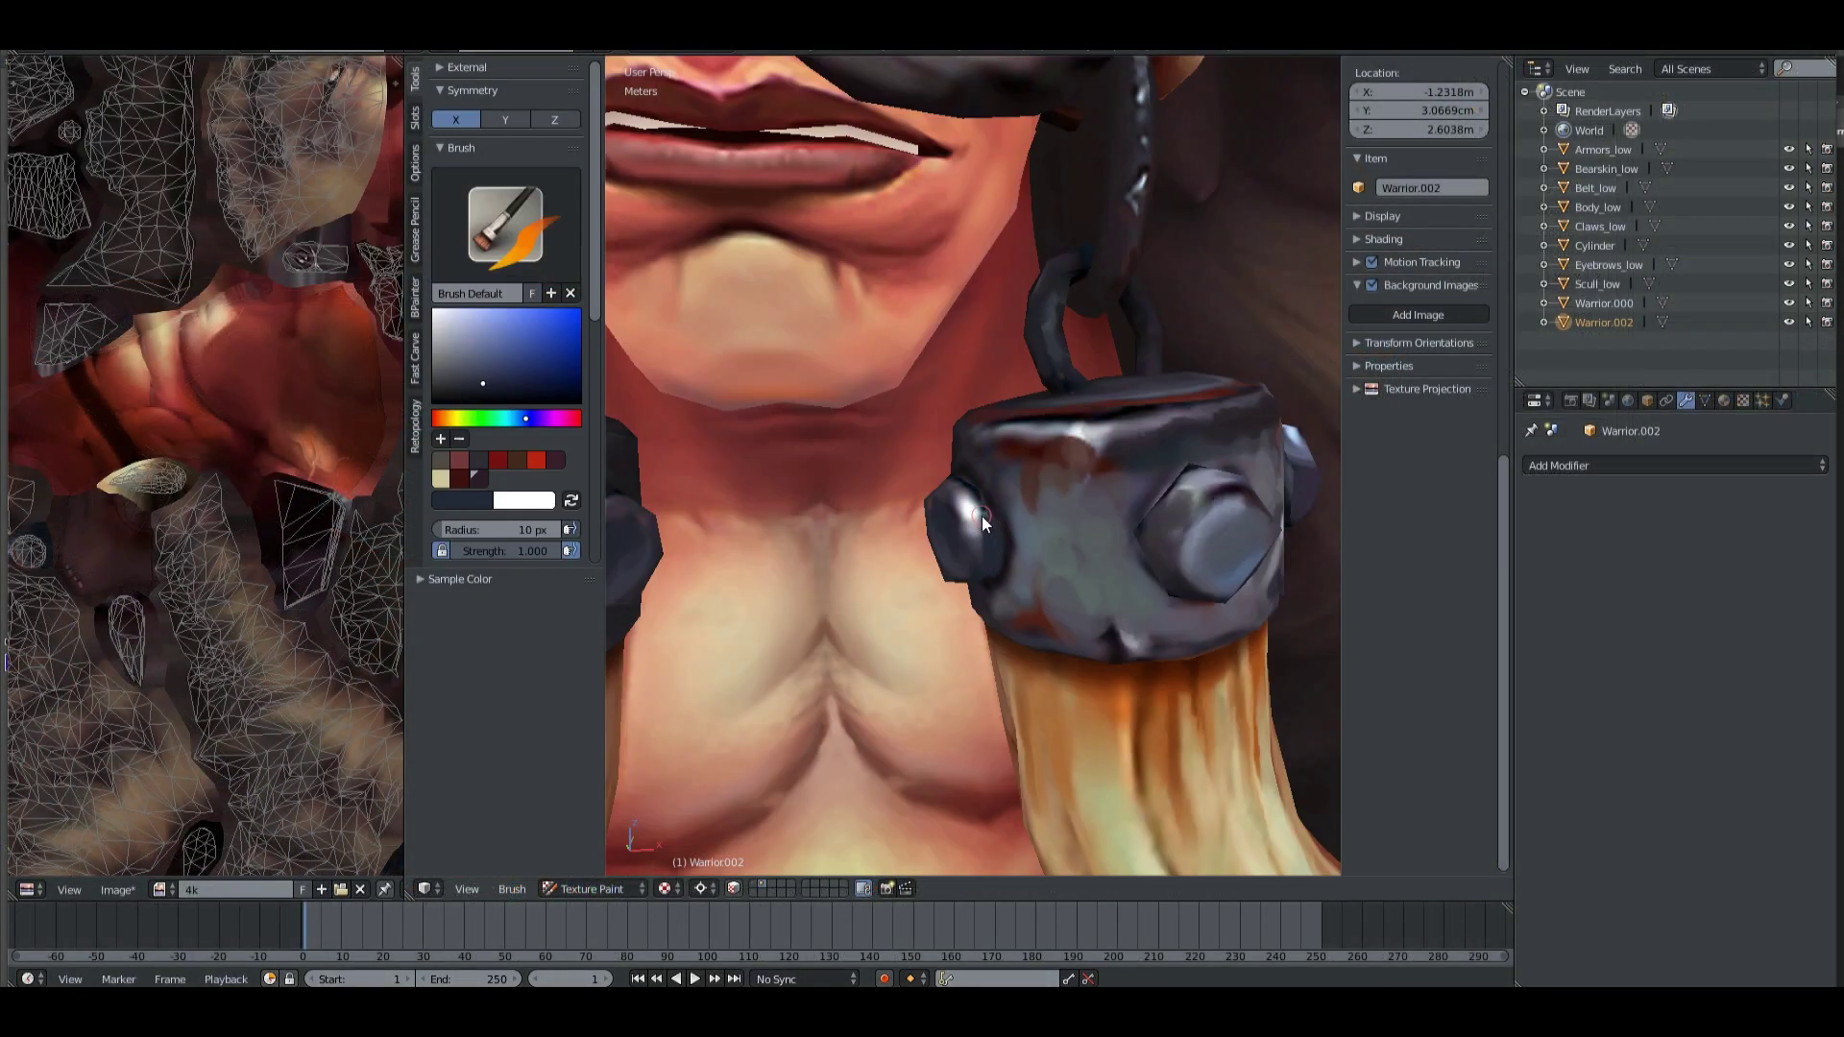
Repaint the cuff bolt blue-grey, then mix a dark green with a slightly larger brush.
{"action": "key", "text": "s"}
{"action": "left_click_drag", "start_coordinate": [972, 497], "coordinate": [977, 505]}
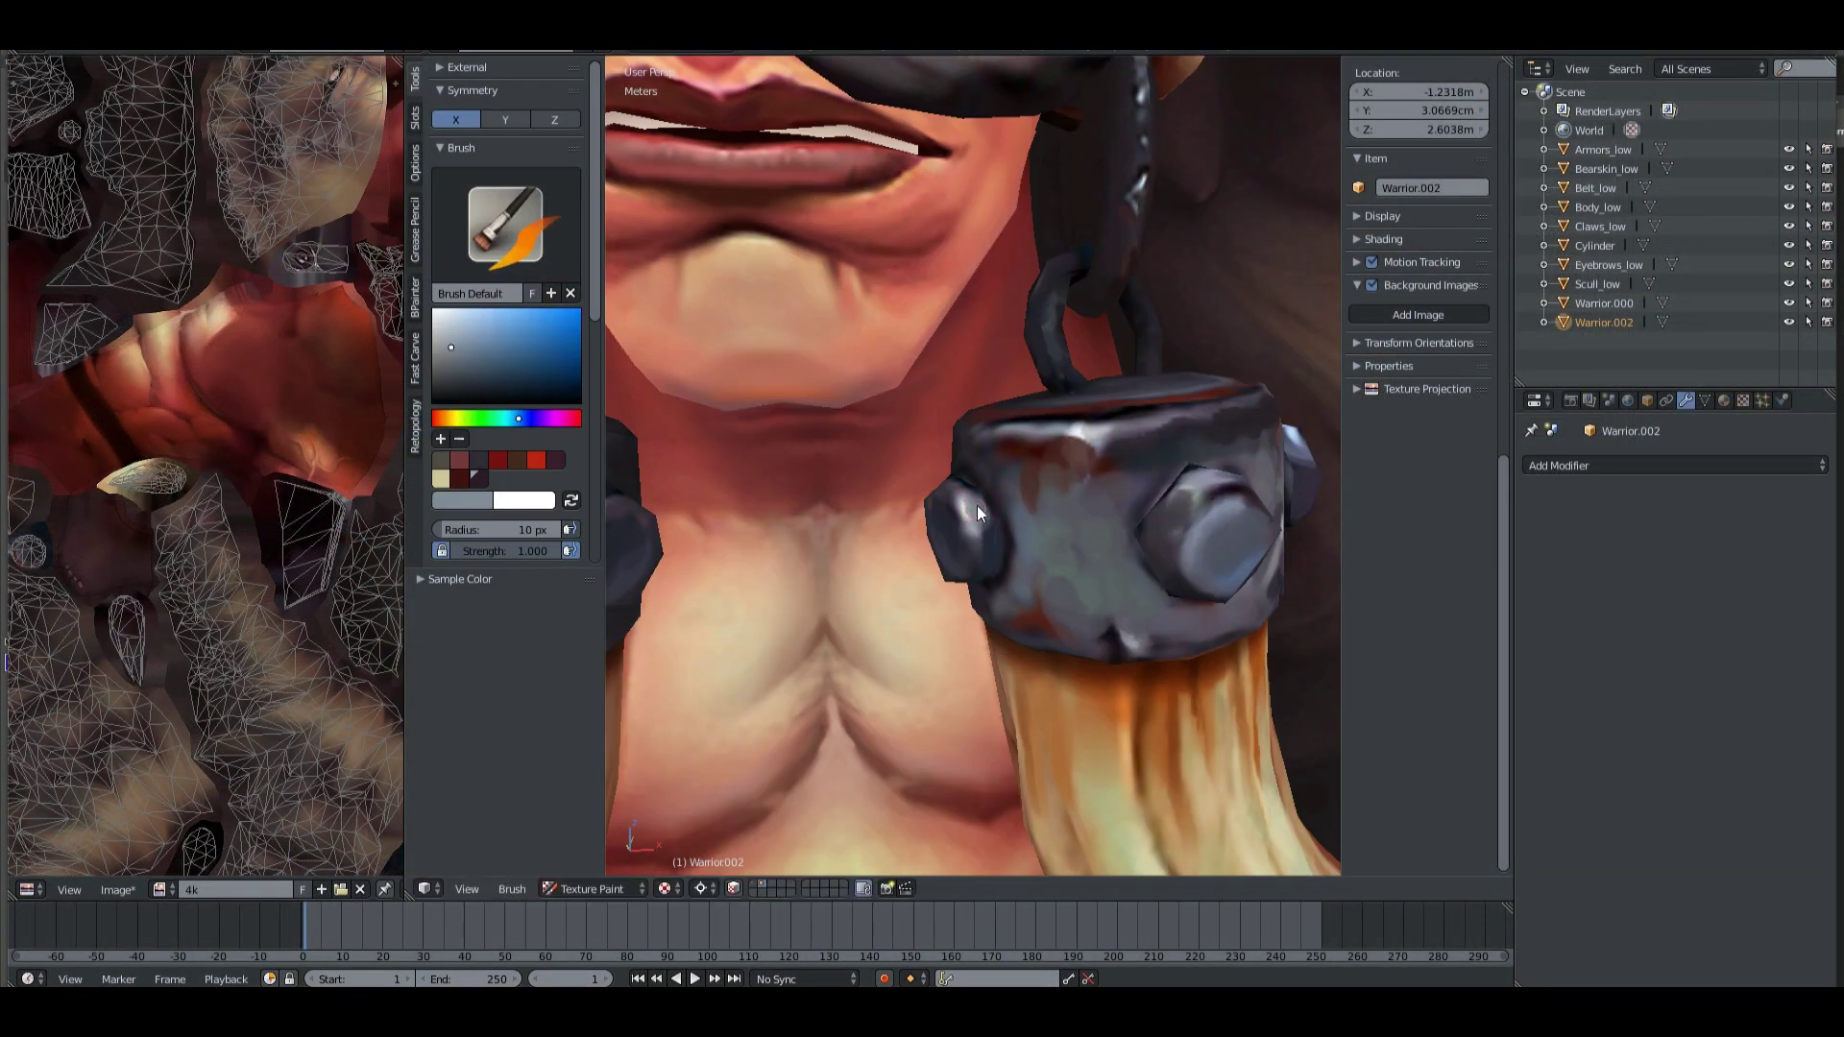
{"action": "key", "text": "s"}
{"action": "key", "text": "s"}
{"action": "key", "text": "s"}
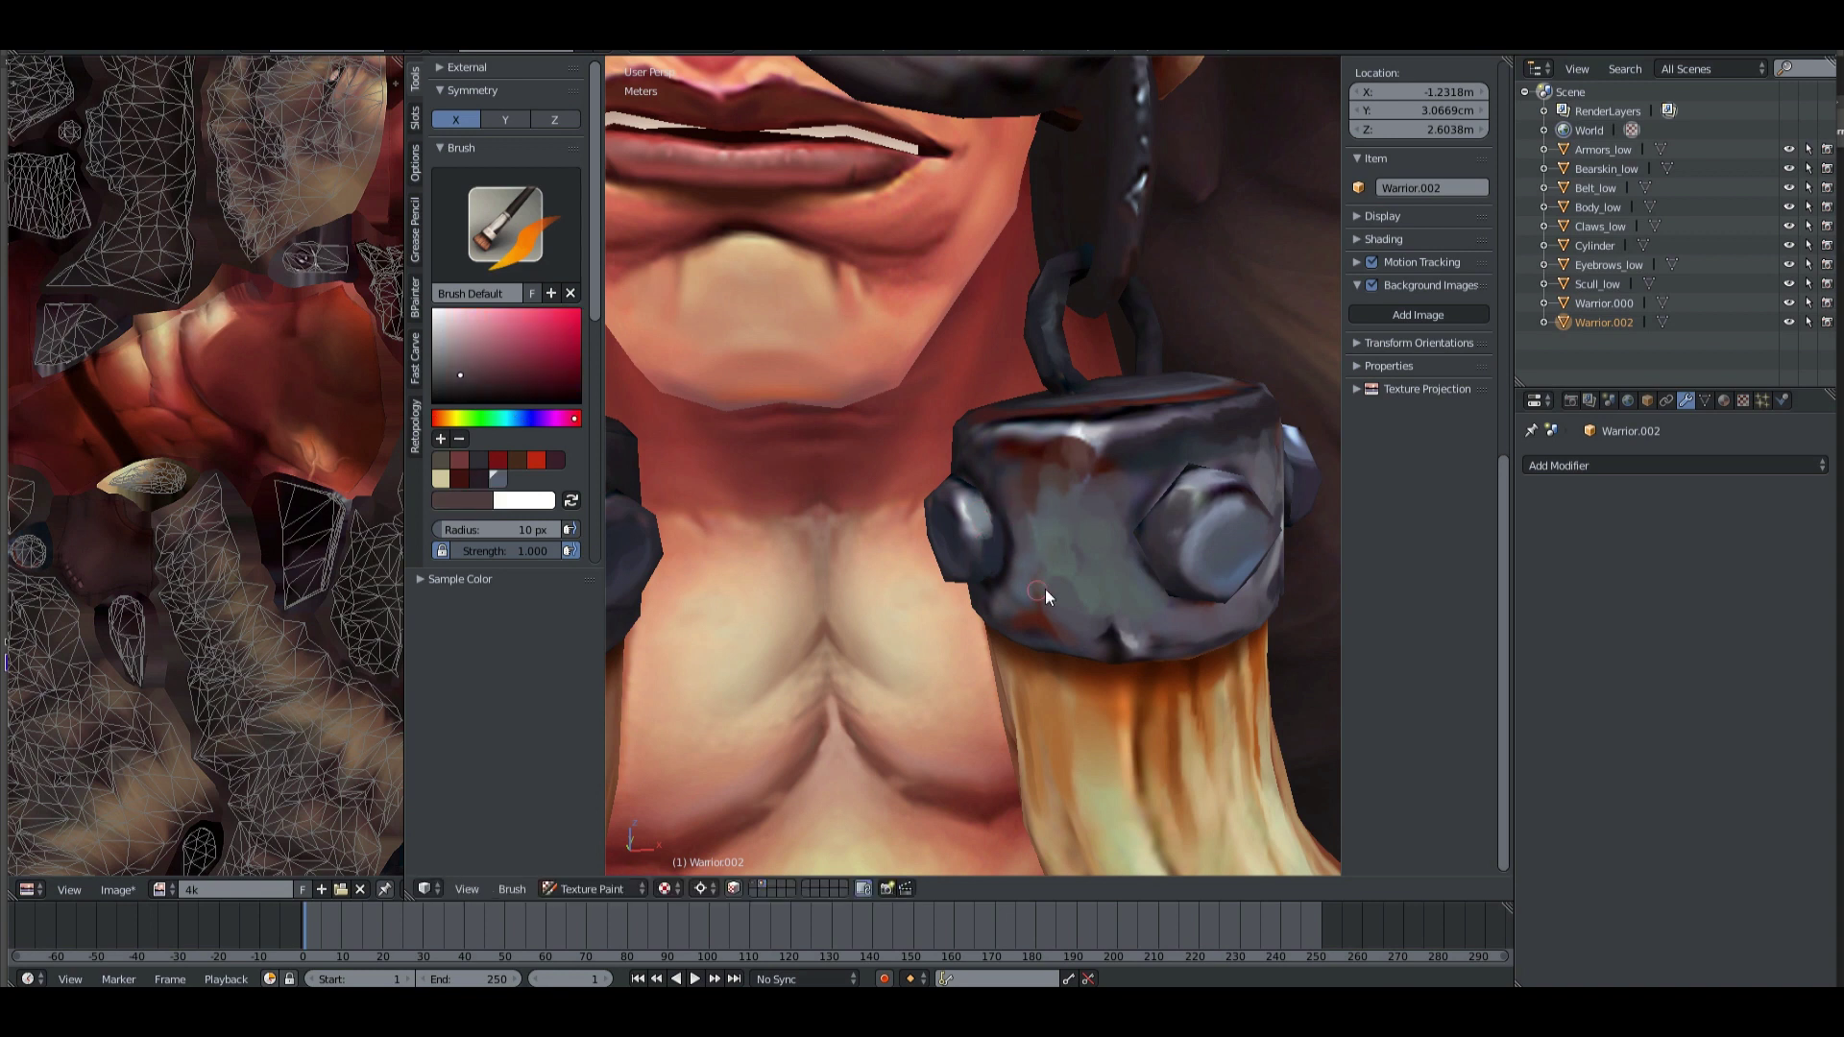
{"action": "left_click", "coordinate": [498, 418]}
{"action": "left_click", "coordinate": [461, 353]}
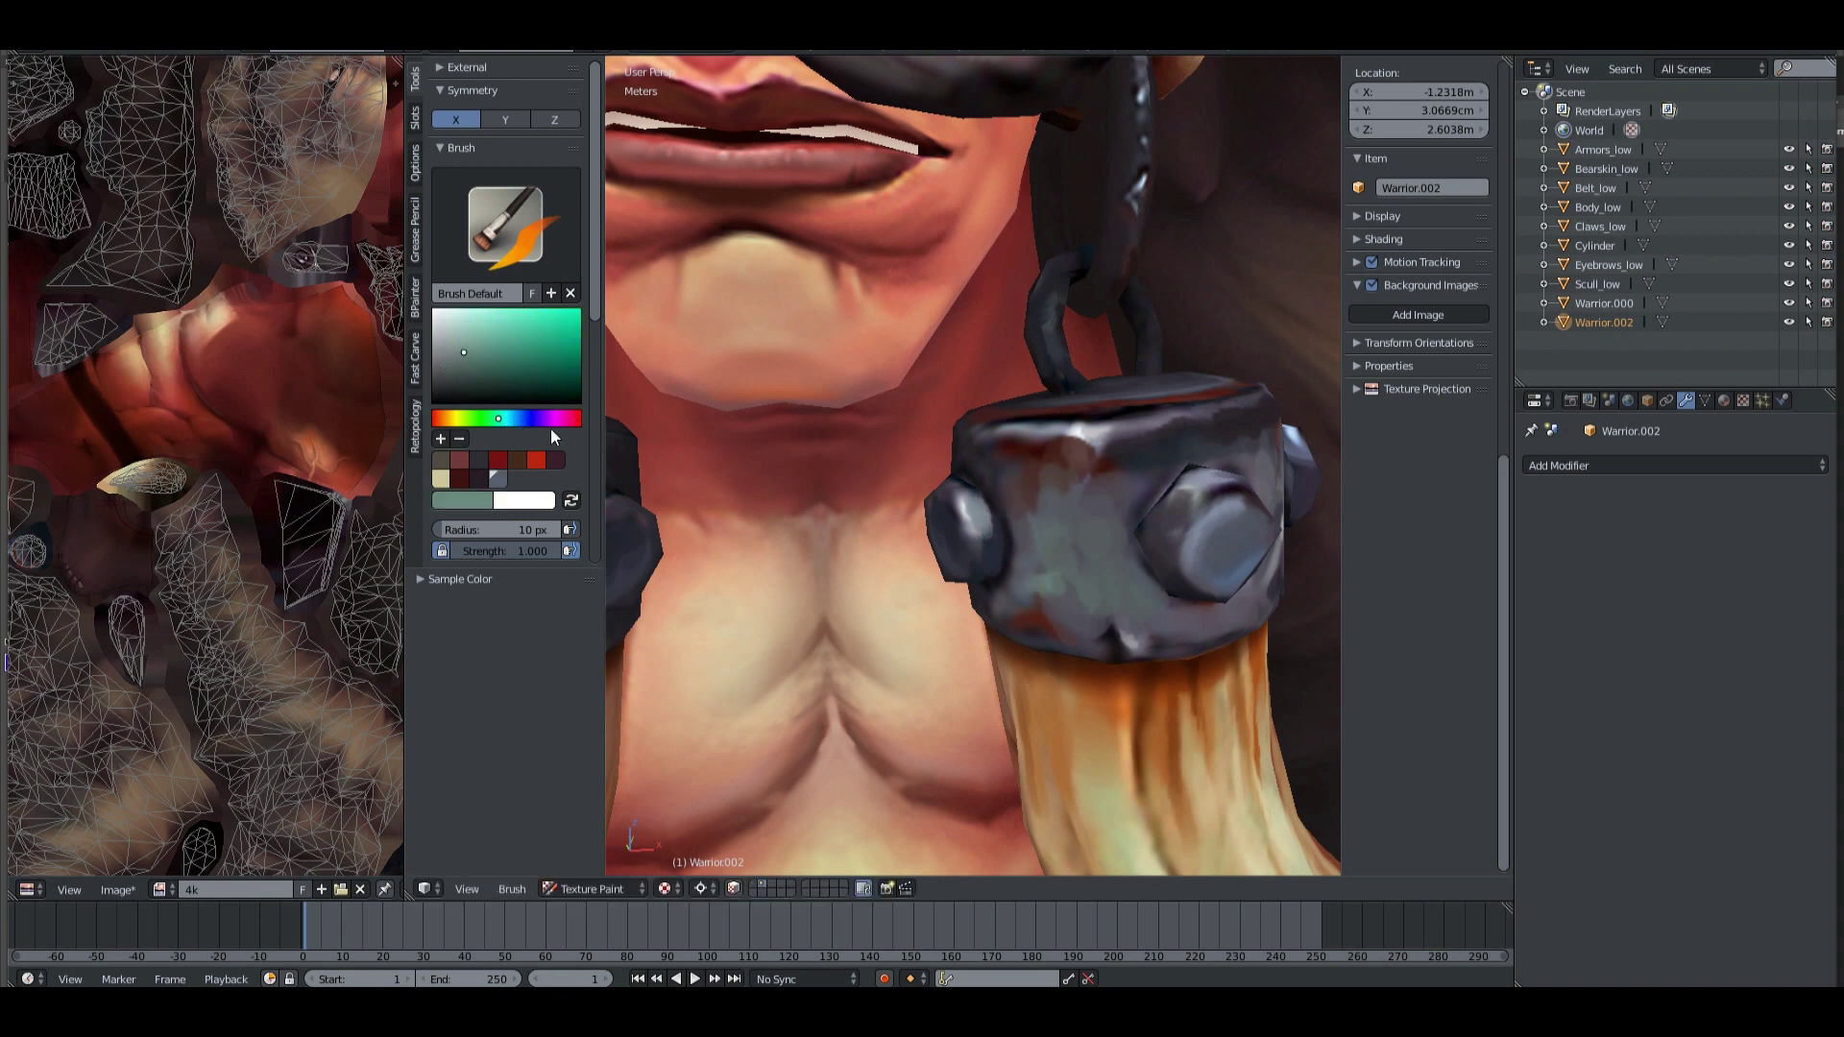
{"action": "left_click", "coordinate": [487, 417]}
{"action": "left_click", "coordinate": [483, 344]}
{"action": "left_click", "coordinate": [490, 373]}
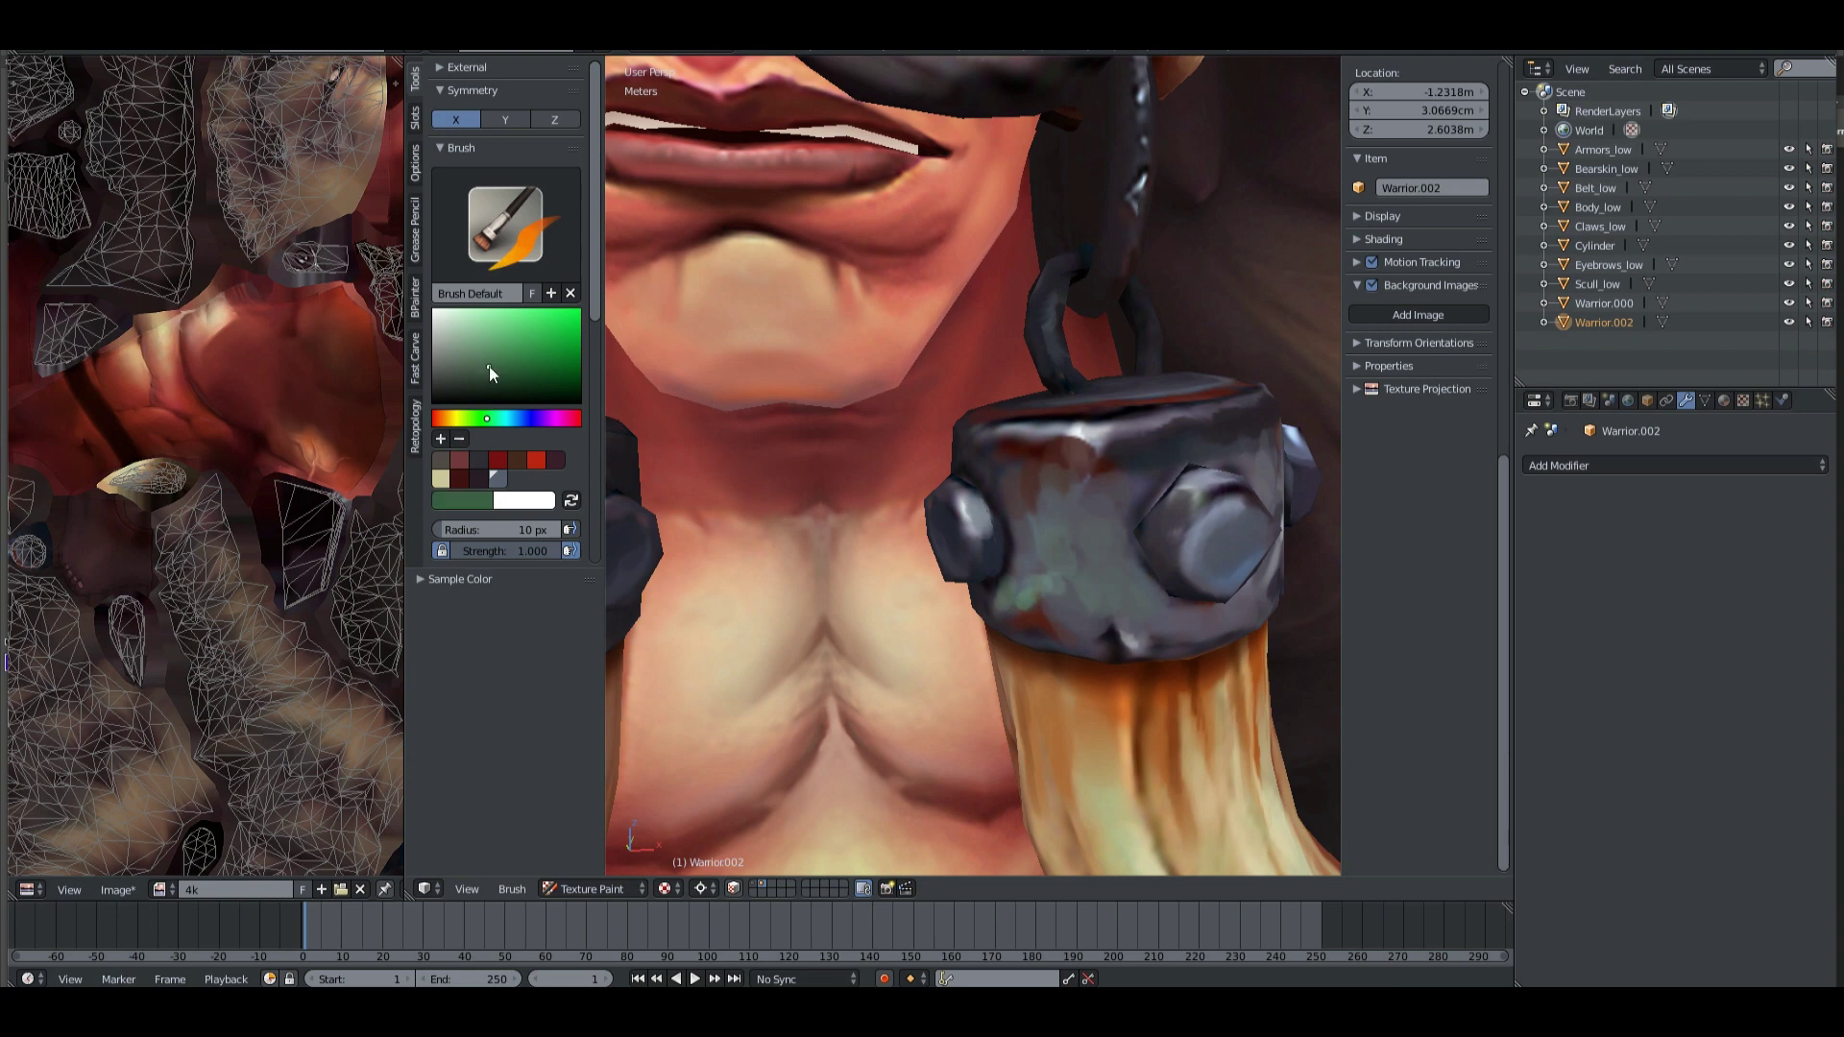
{"action": "scroll", "coordinate": [1016, 602], "scroll_direction": "down", "scroll_amount": 1}
{"action": "scroll", "coordinate": [1062, 557], "scroll_direction": "down", "scroll_amount": 4}
{"action": "scroll", "coordinate": [1021, 690], "scroll_direction": "up", "scroll_amount": 4}
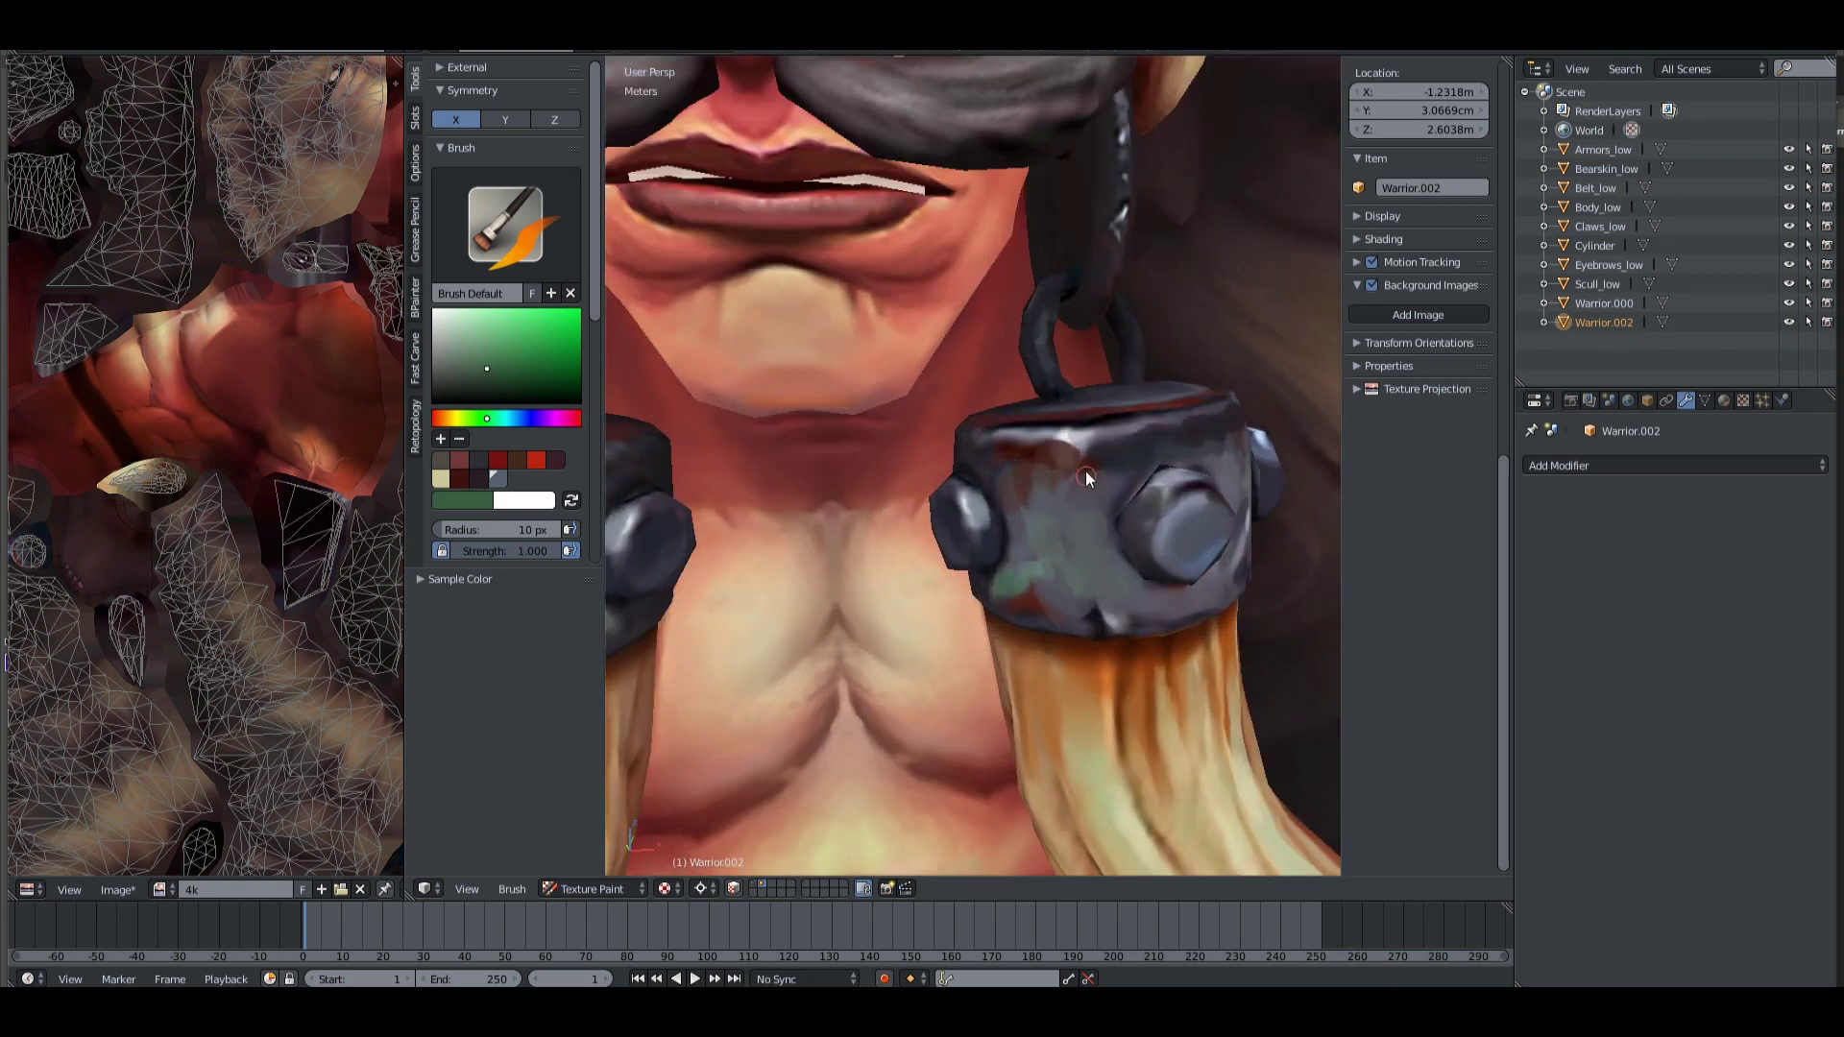
{"action": "scroll", "coordinate": [1085, 471], "scroll_direction": "up", "scroll_amount": 1}
{"action": "key", "text": "bracketright"}
{"action": "key", "text": "bracketright"}
{"action": "key", "text": "bracketright"}
{"action": "key", "text": "bracketright"}
{"action": "key", "text": "s"}
Paint grey-green, magenta-grey and blue-grey wear onto both tusk cuffs.
{"action": "middle_click_drag", "start_coordinate": [999, 601], "coordinate": [1056, 538]}
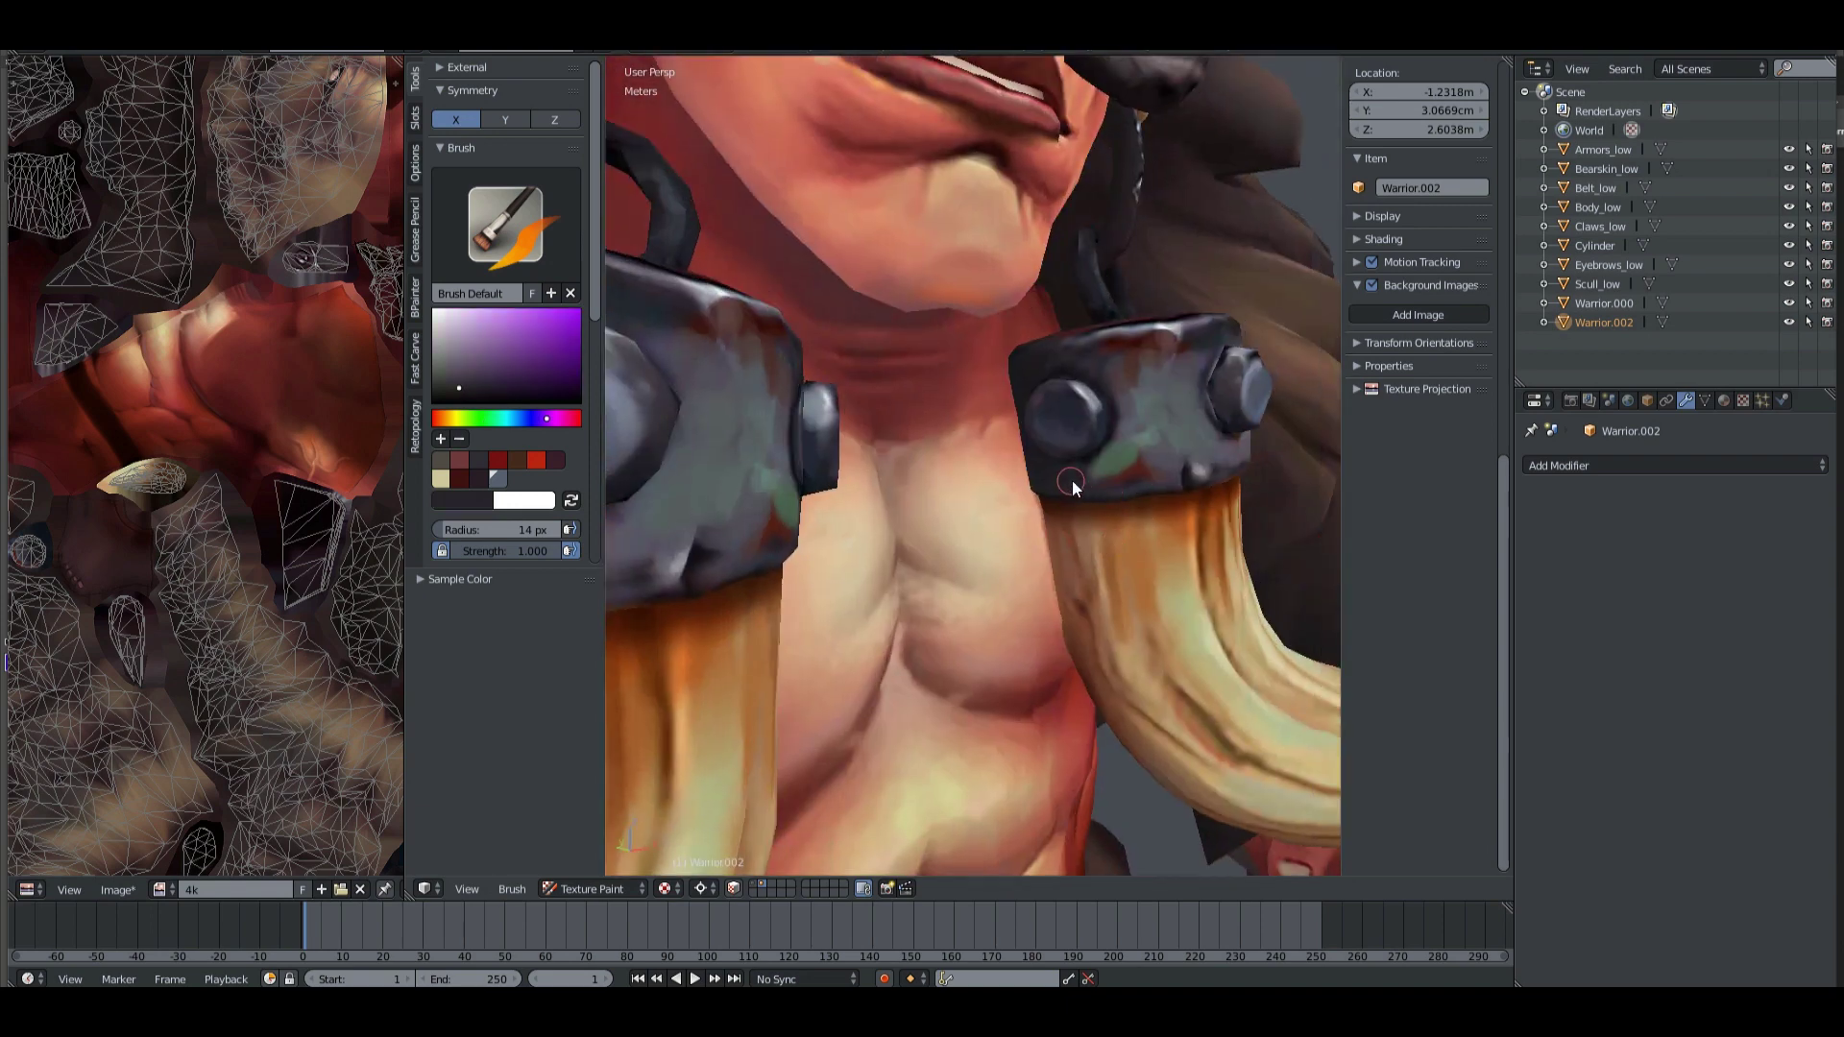
{"action": "left_click_drag", "start_coordinate": [562, 418], "coordinate": [496, 418]}
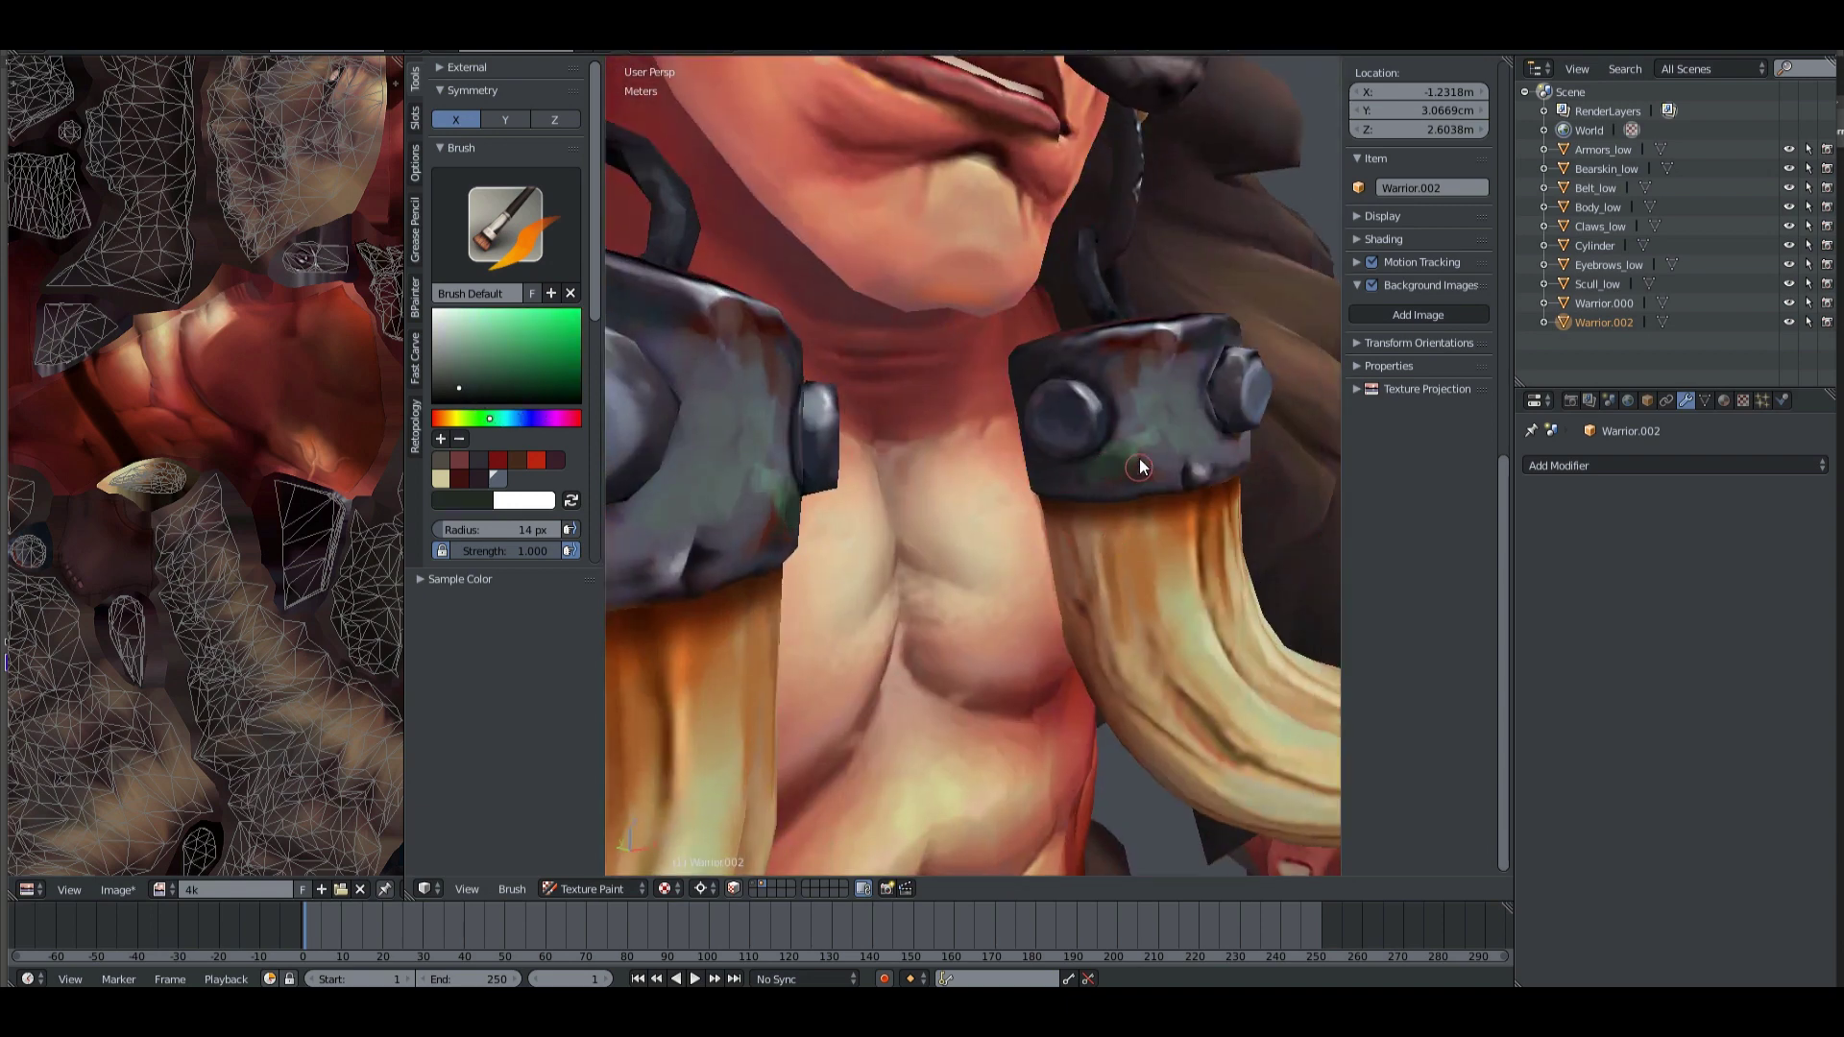
{"action": "key", "text": "s"}
{"action": "key", "text": "s"}
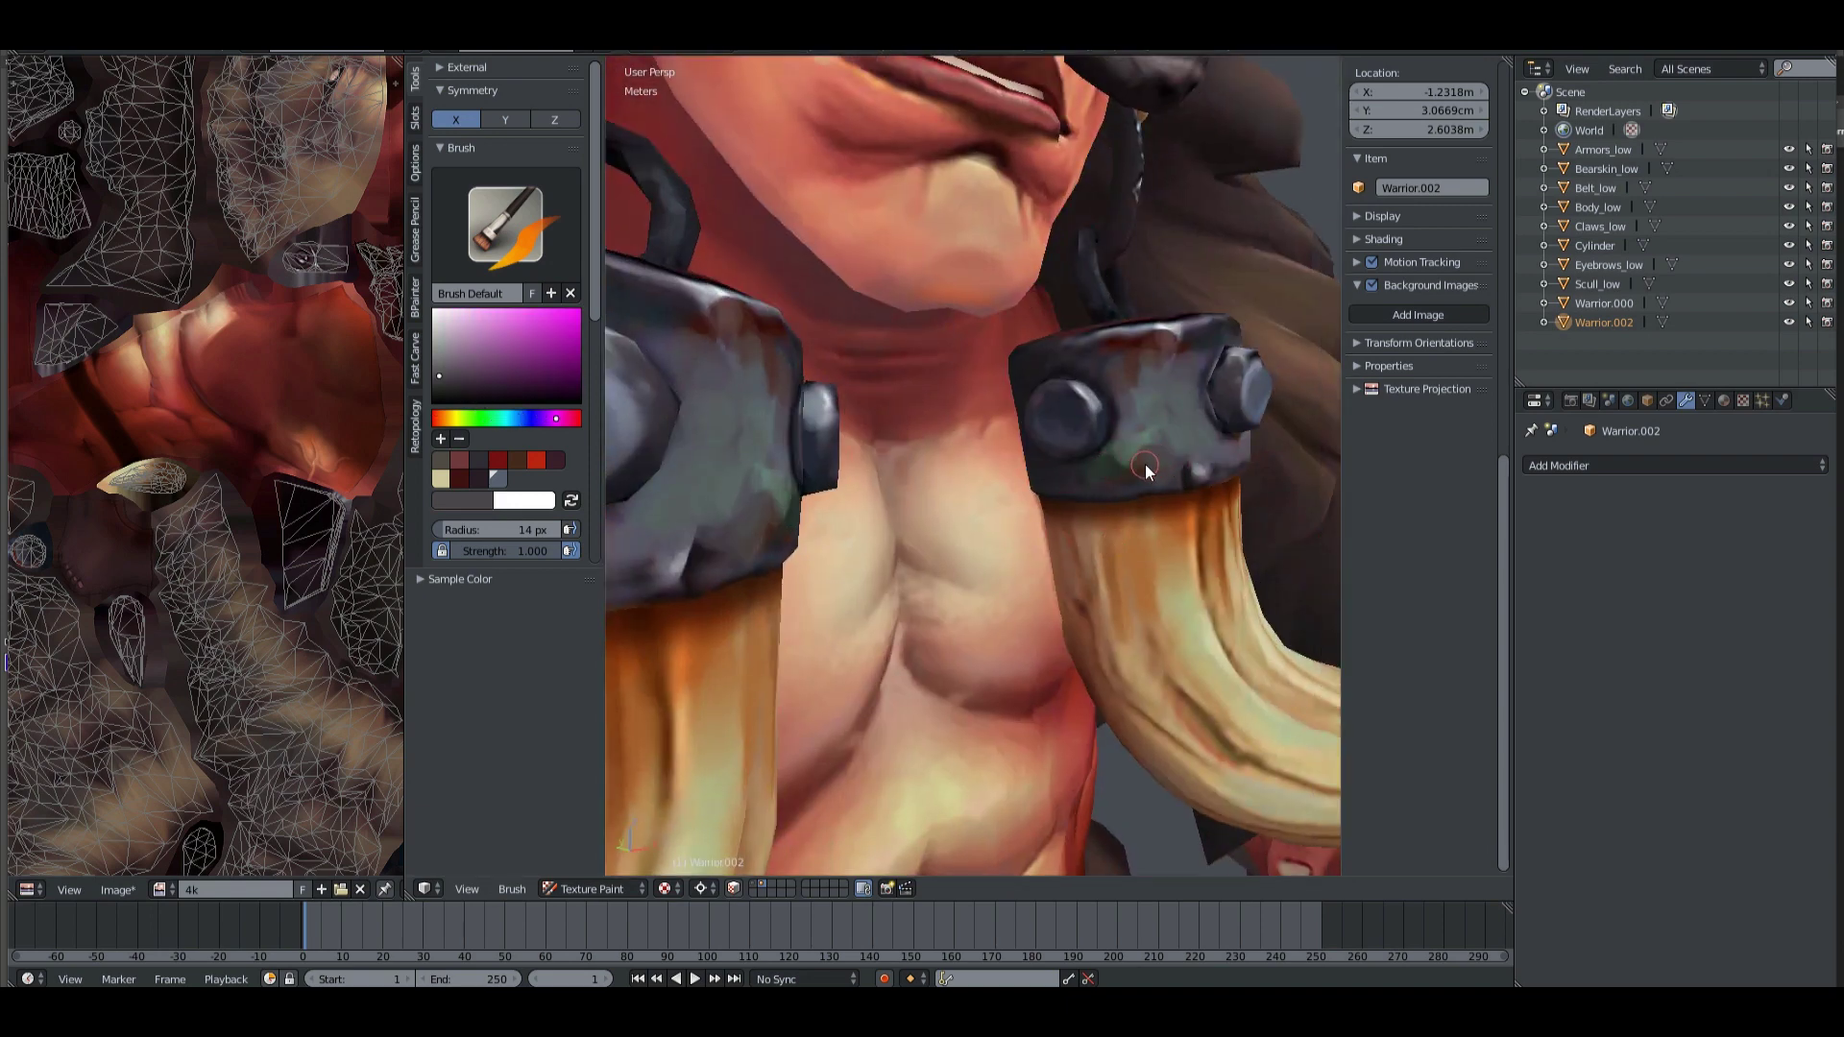
{"action": "middle_click_drag", "start_coordinate": [1157, 483], "coordinate": [857, 394]}
{"action": "key", "text": "s"}
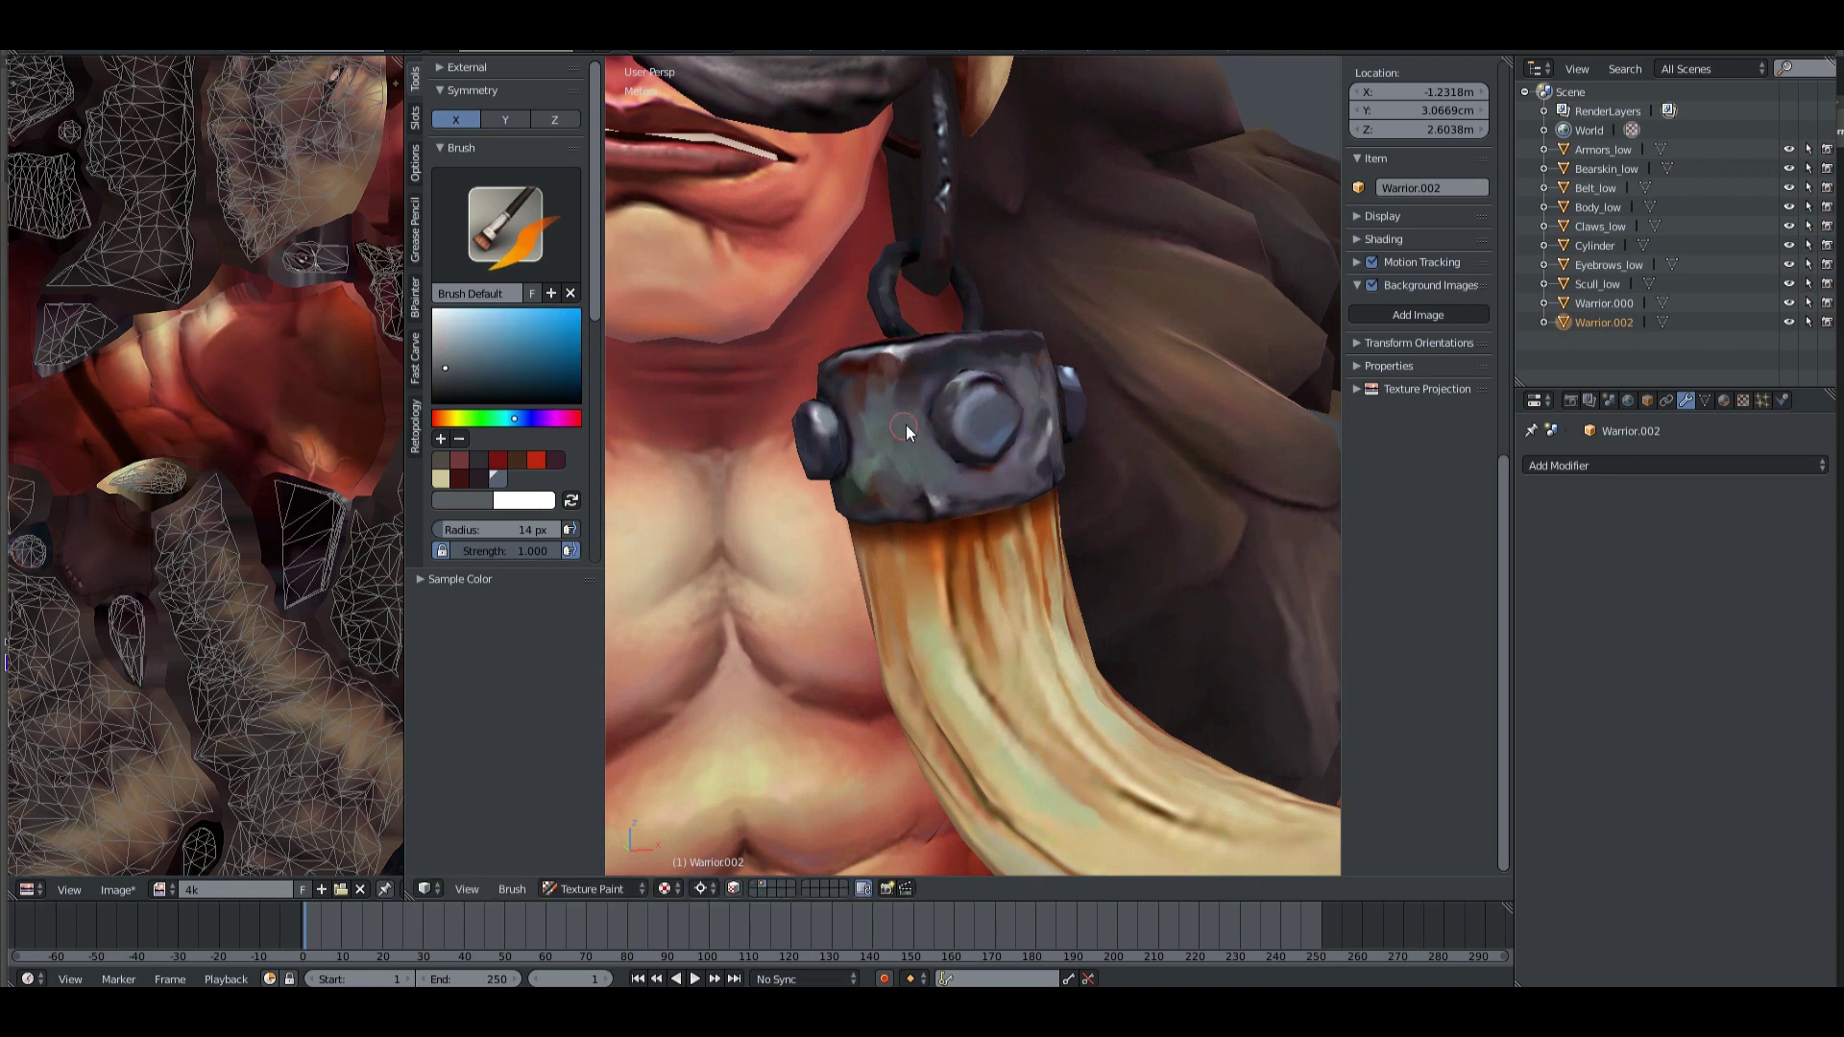
{"action": "scroll", "coordinate": [939, 202], "scroll_direction": "down", "scroll_amount": 5}
{"action": "scroll", "coordinate": [935, 487], "scroll_direction": "up", "scroll_amount": 2}
{"action": "scroll", "coordinate": [969, 470], "scroll_direction": "up", "scroll_amount": 5}
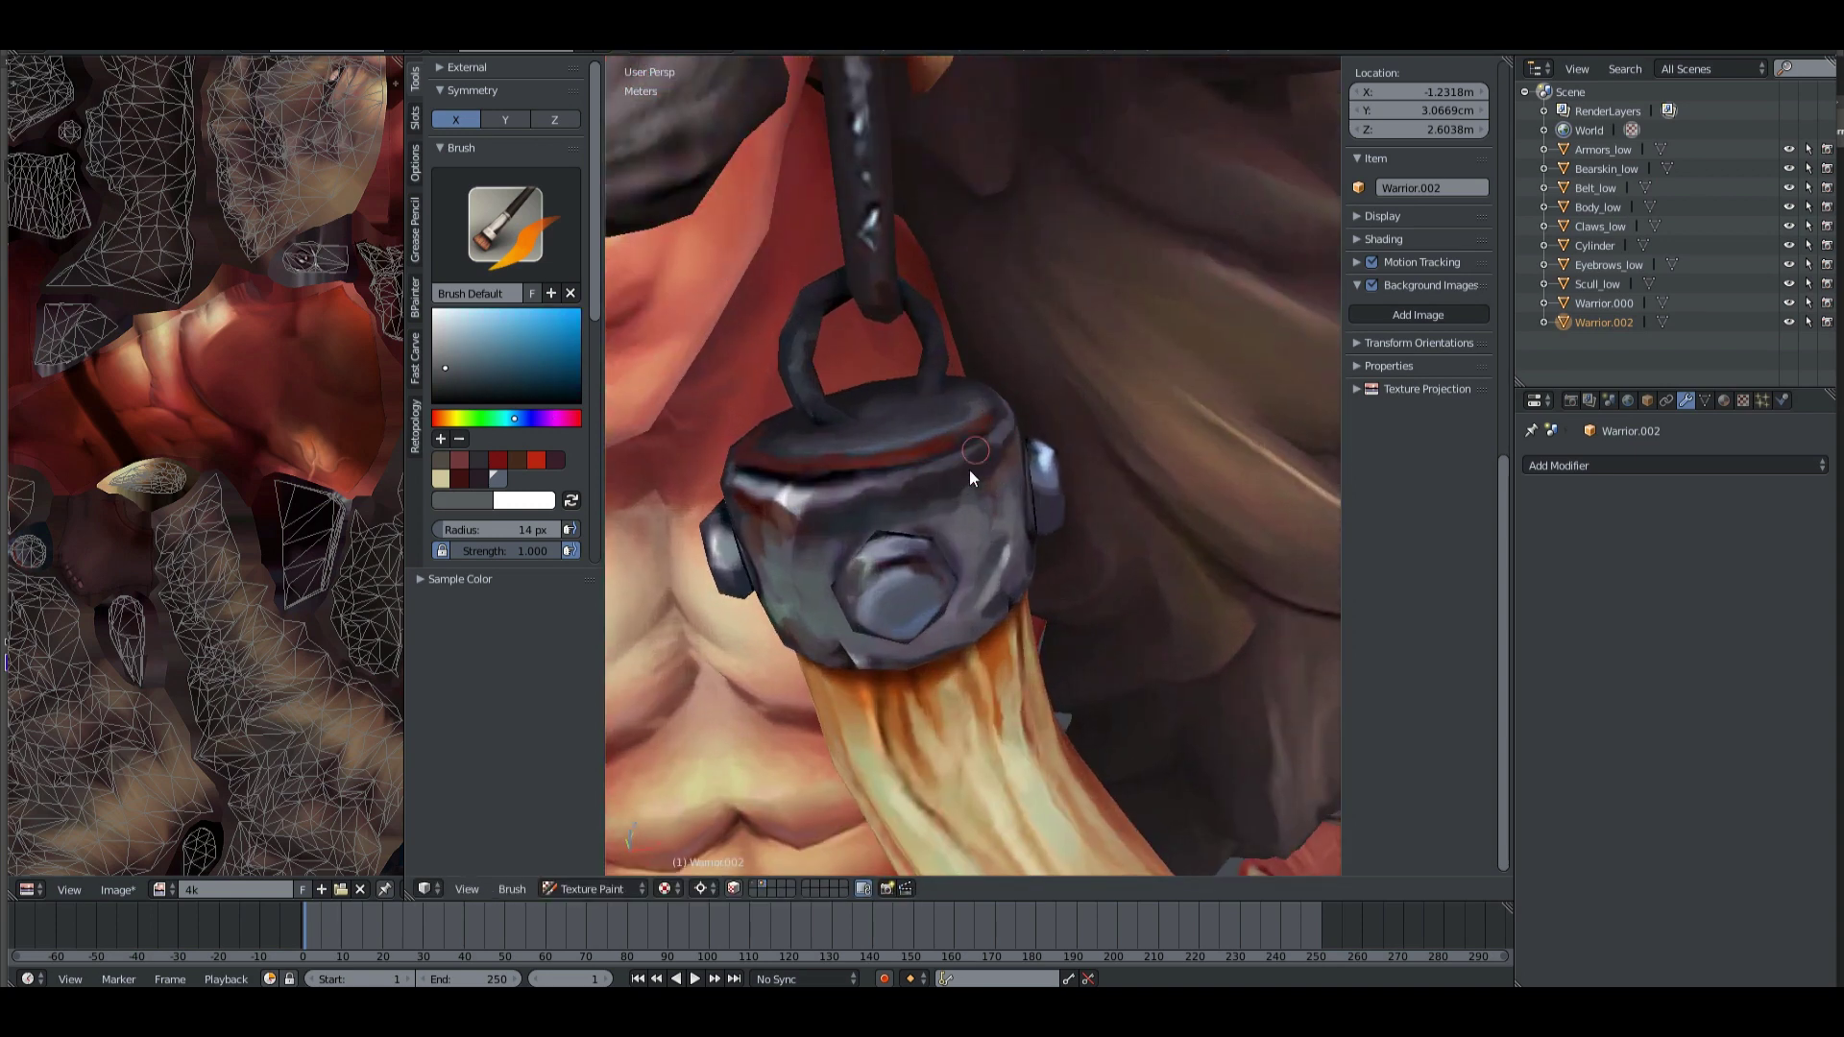
{"action": "key", "text": "s"}
{"action": "key", "text": "s"}
{"action": "scroll", "coordinate": [845, 519], "scroll_direction": "down", "scroll_amount": 5}
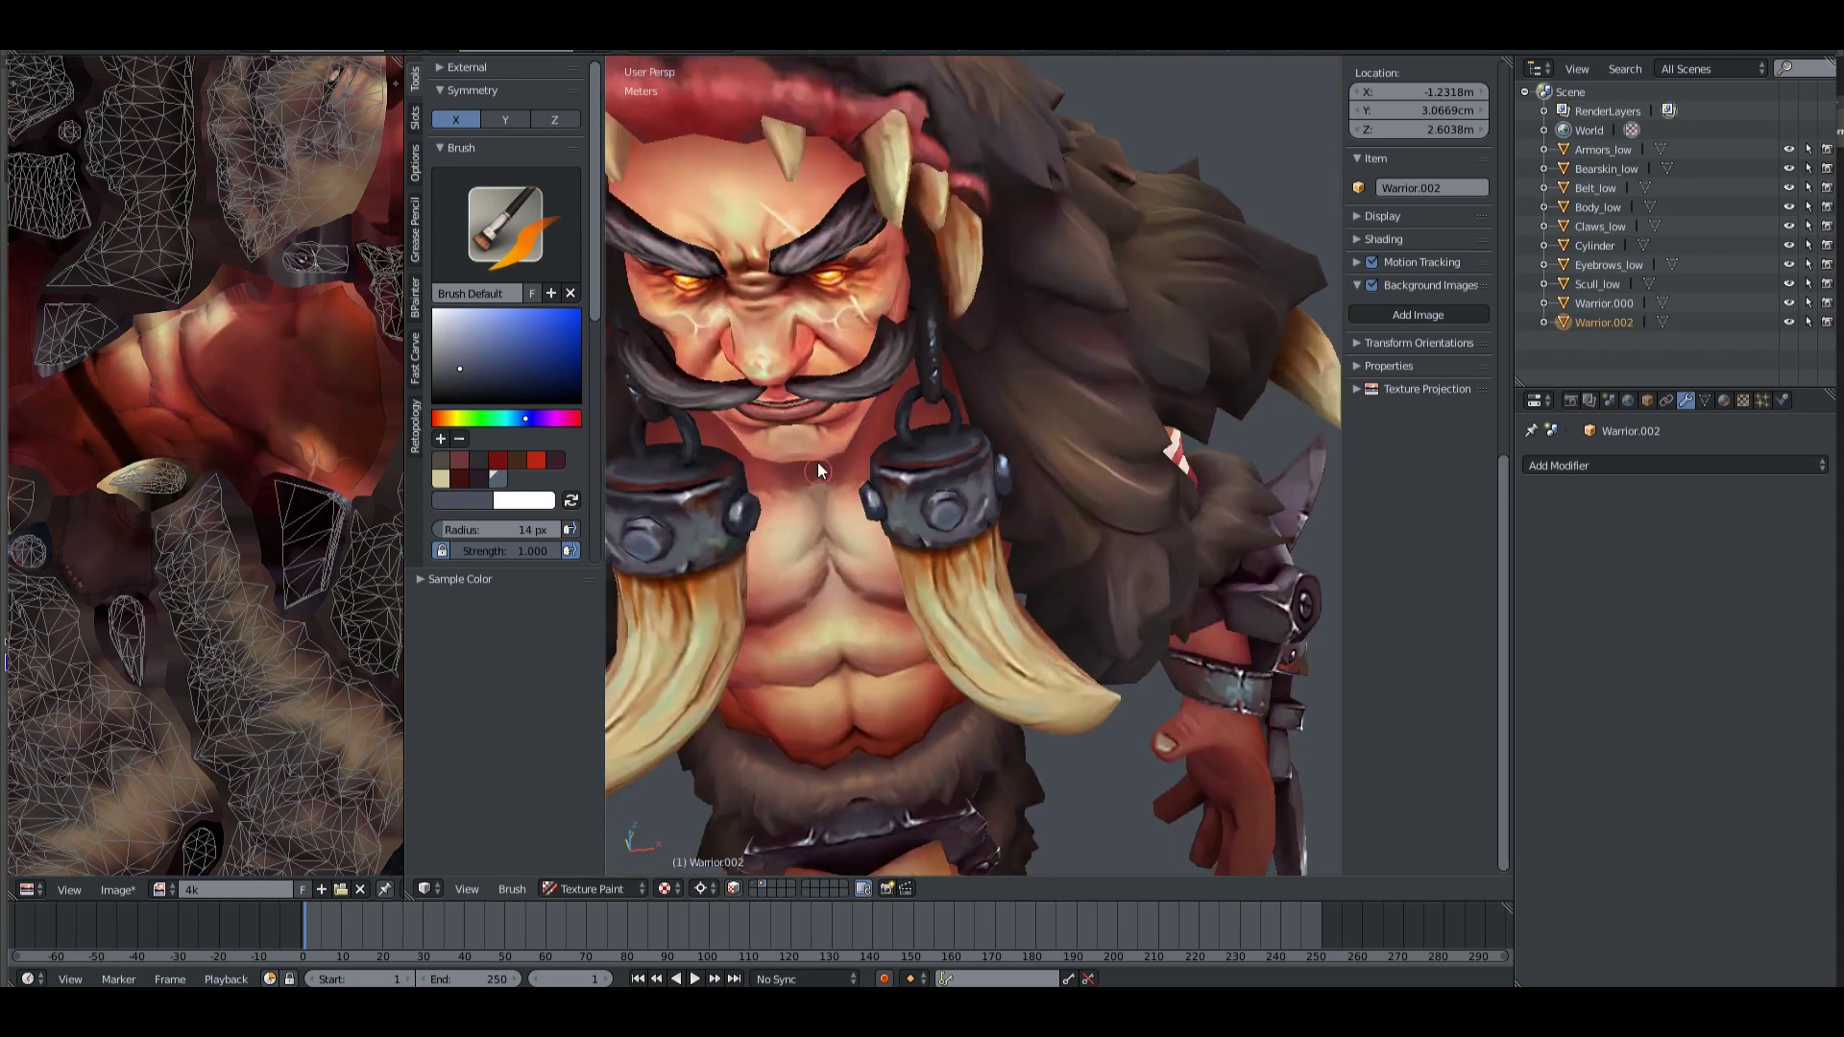
Paint orange and tan streaks onto the tusks with a smaller brush.
{"action": "middle_click_drag", "start_coordinate": [816, 463], "coordinate": [800, 490]}
{"action": "scroll", "coordinate": [943, 493], "scroll_direction": "up", "scroll_amount": 1}
{"action": "middle_click_drag", "start_coordinate": [943, 494], "coordinate": [831, 494]}
{"action": "scroll", "coordinate": [959, 459], "scroll_direction": "up", "scroll_amount": 4}
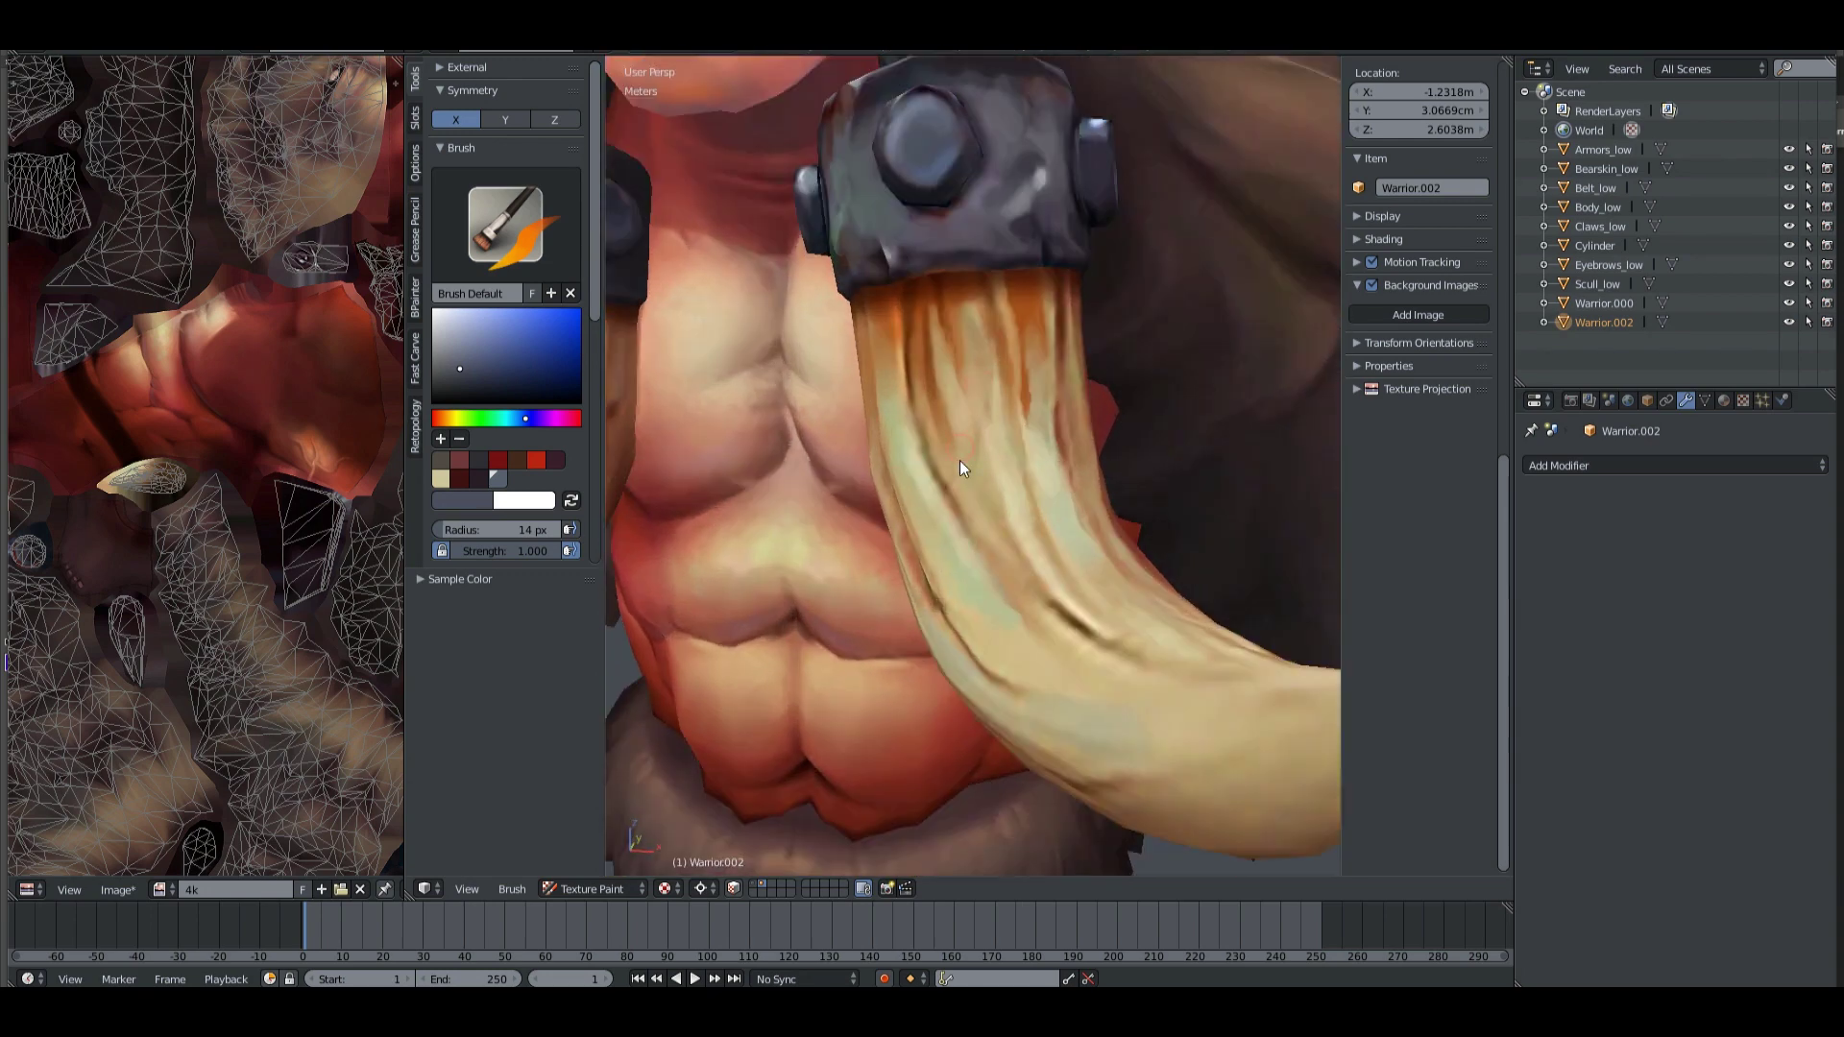
{"action": "scroll", "coordinate": [989, 475], "scroll_direction": "up", "scroll_amount": 1}
{"action": "key", "text": "s"}
{"action": "key", "text": "s"}
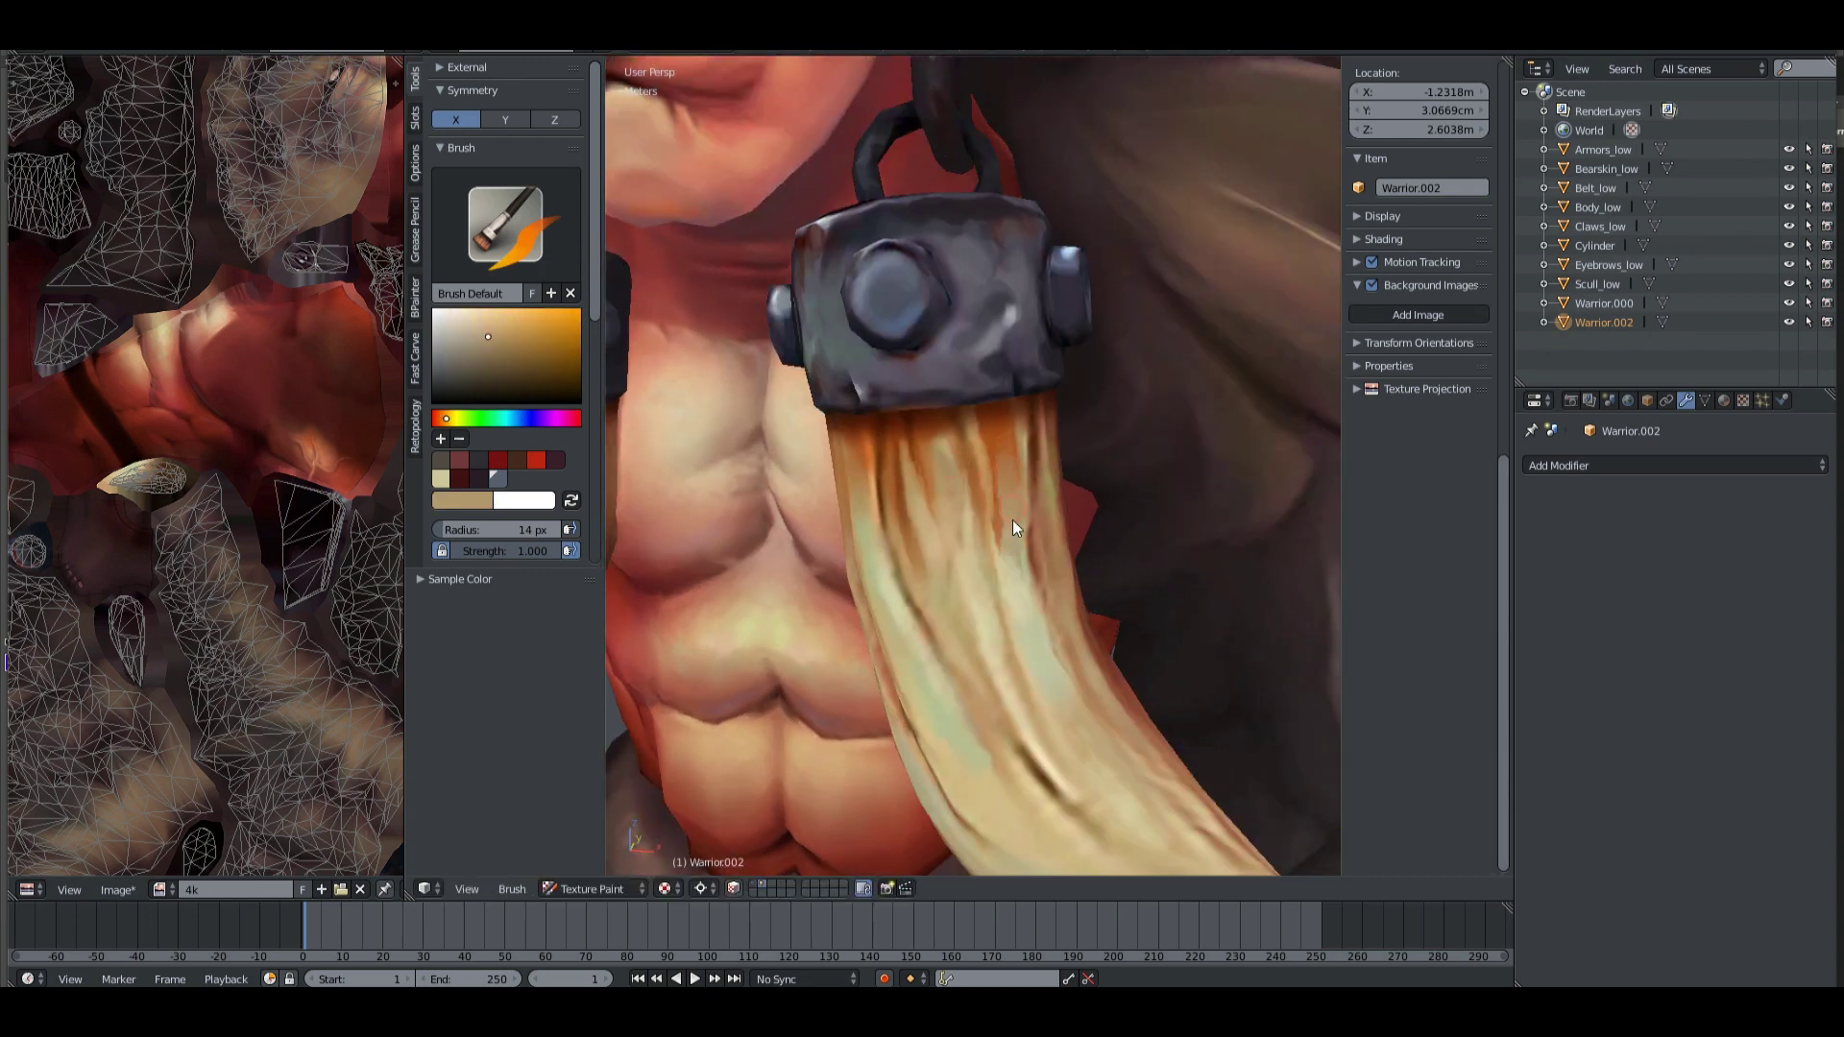
{"action": "scroll", "coordinate": [964, 490], "scroll_direction": "down", "scroll_amount": 2}
{"action": "key", "text": "s"}
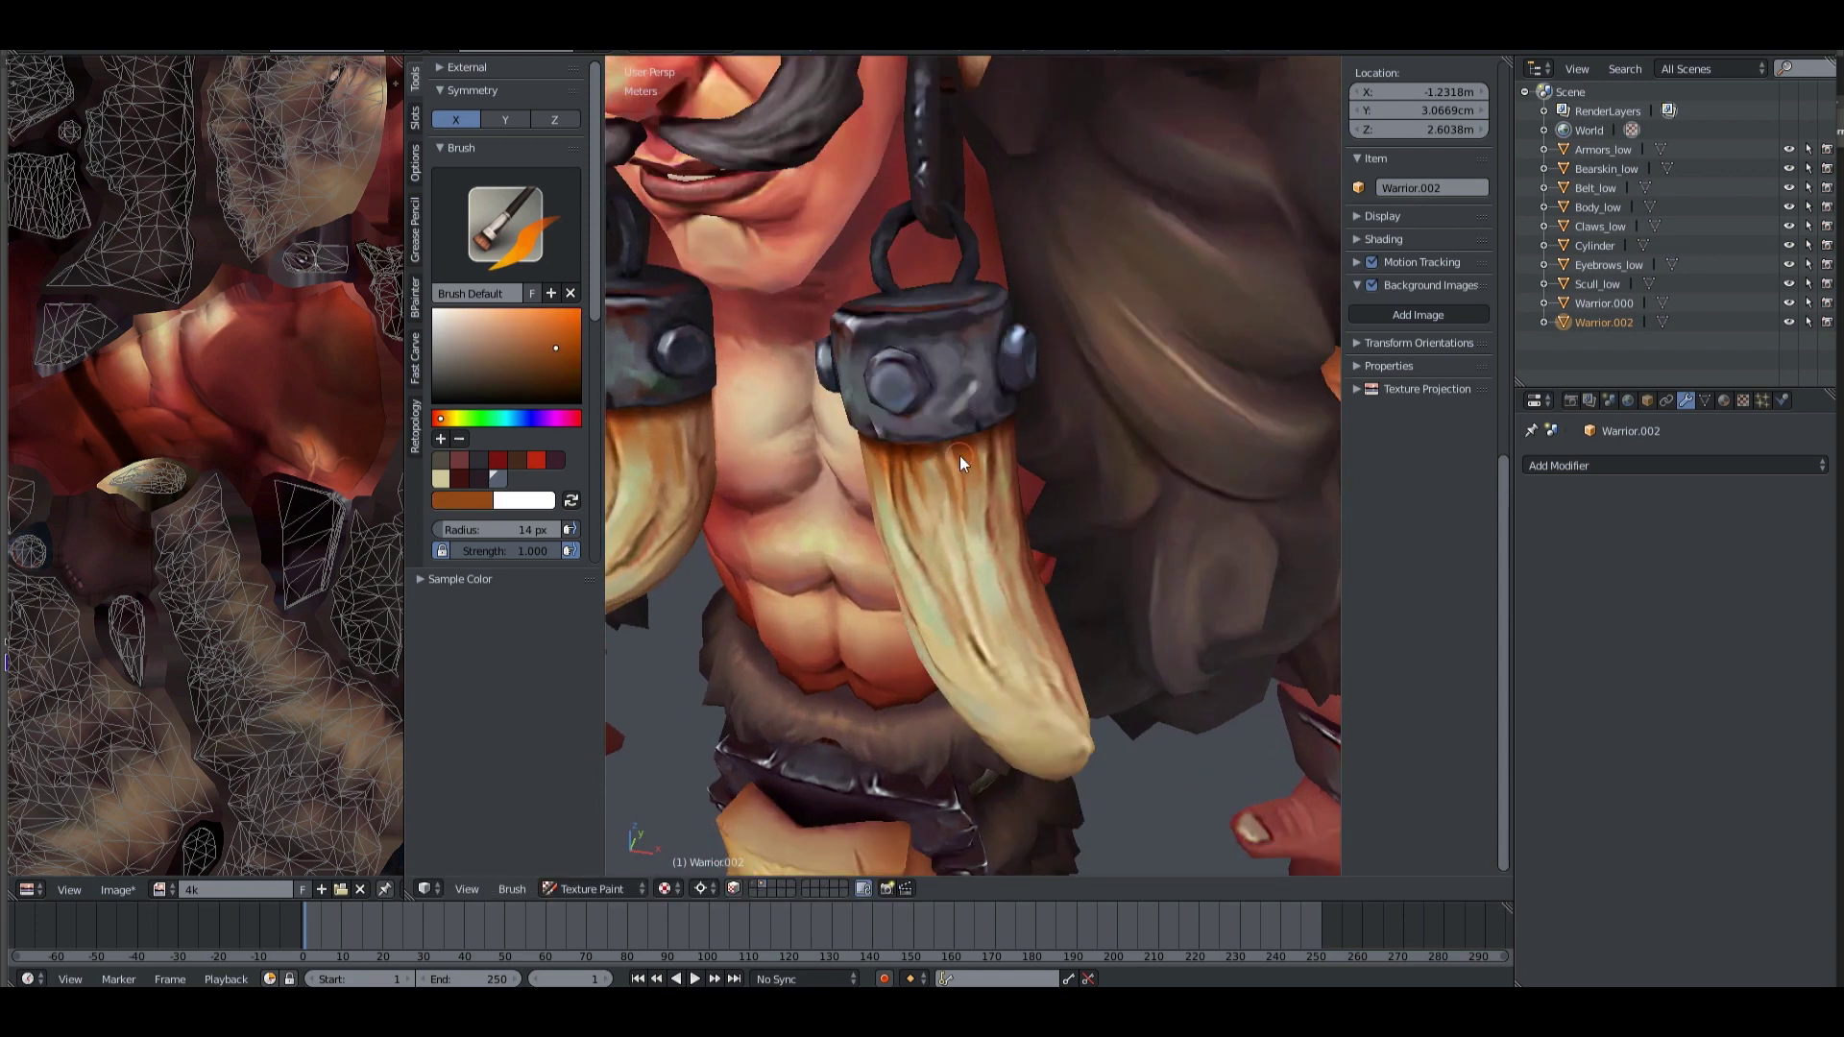
{"action": "key", "text": "bracketleft"}
{"action": "scroll", "coordinate": [578, 380], "scroll_direction": "down", "scroll_amount": 5}
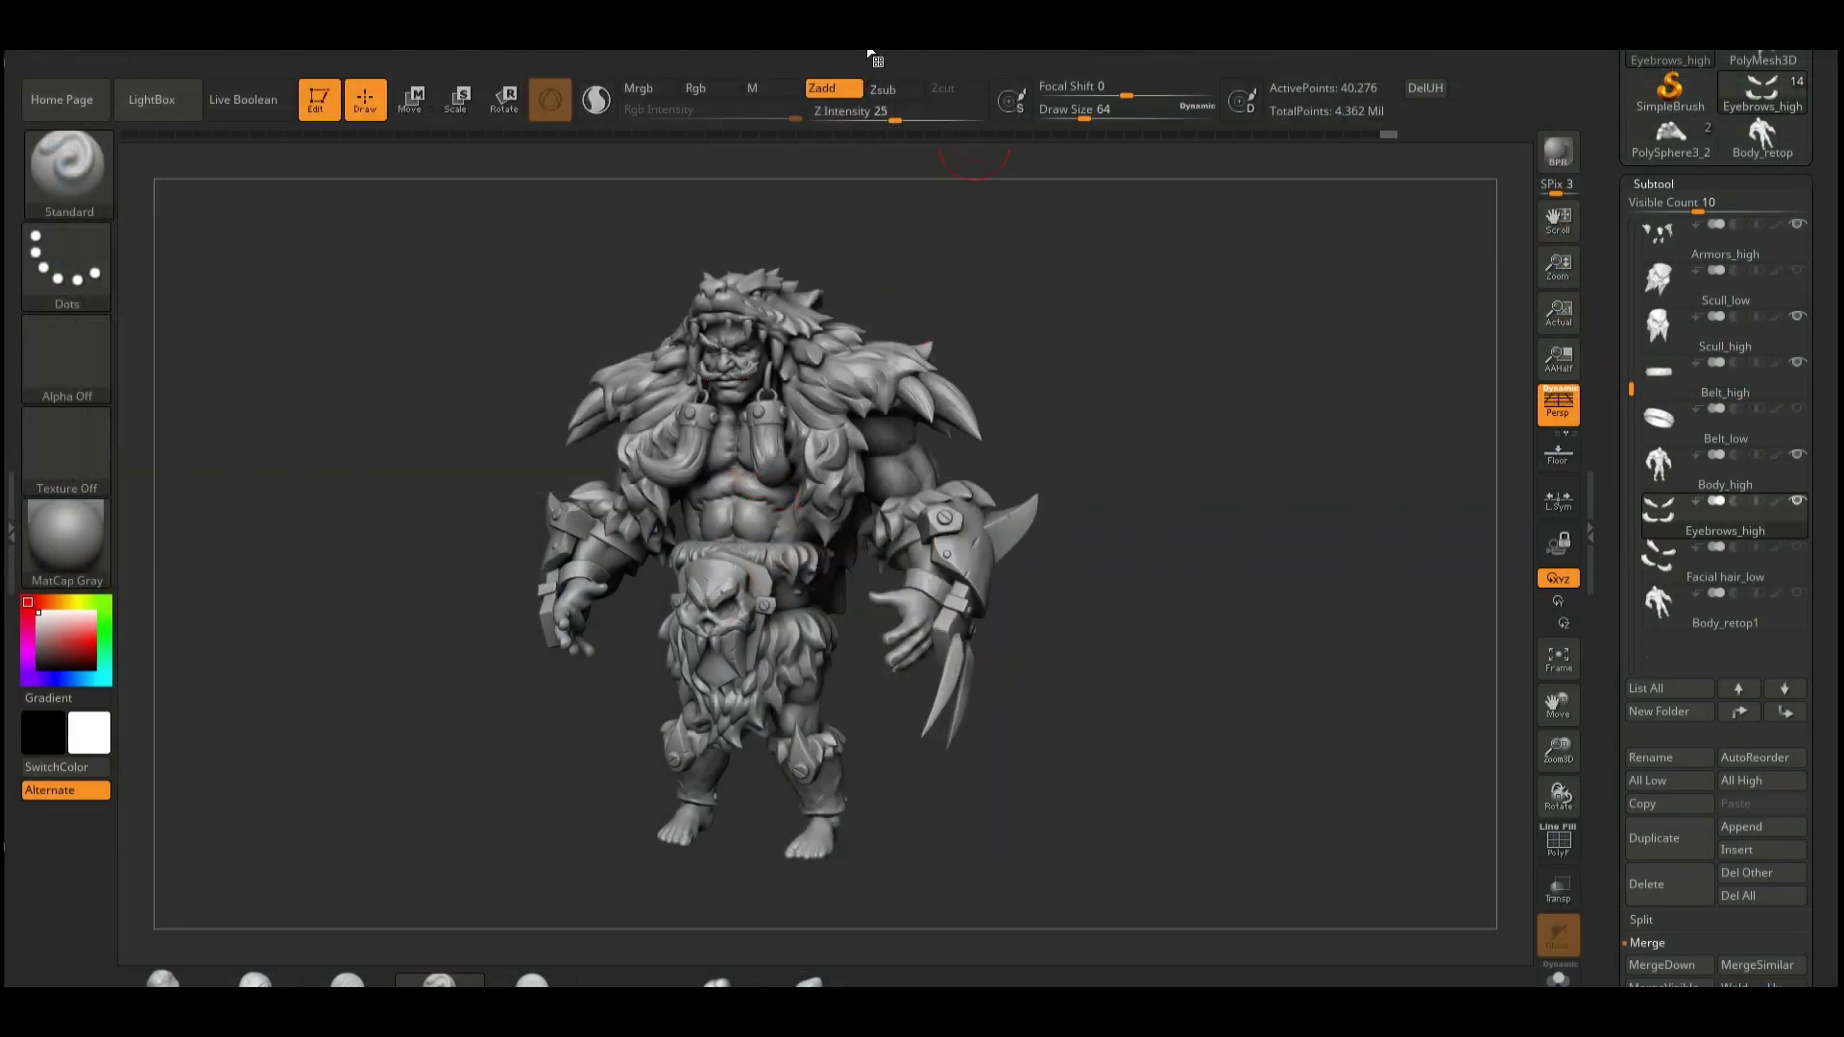
Save the BPR Render Pass Mask map as BPR_Mask, then browse the materials.
{"action": "left_click", "coordinate": [796, 58]}
{"action": "left_click", "coordinate": [870, 471]}
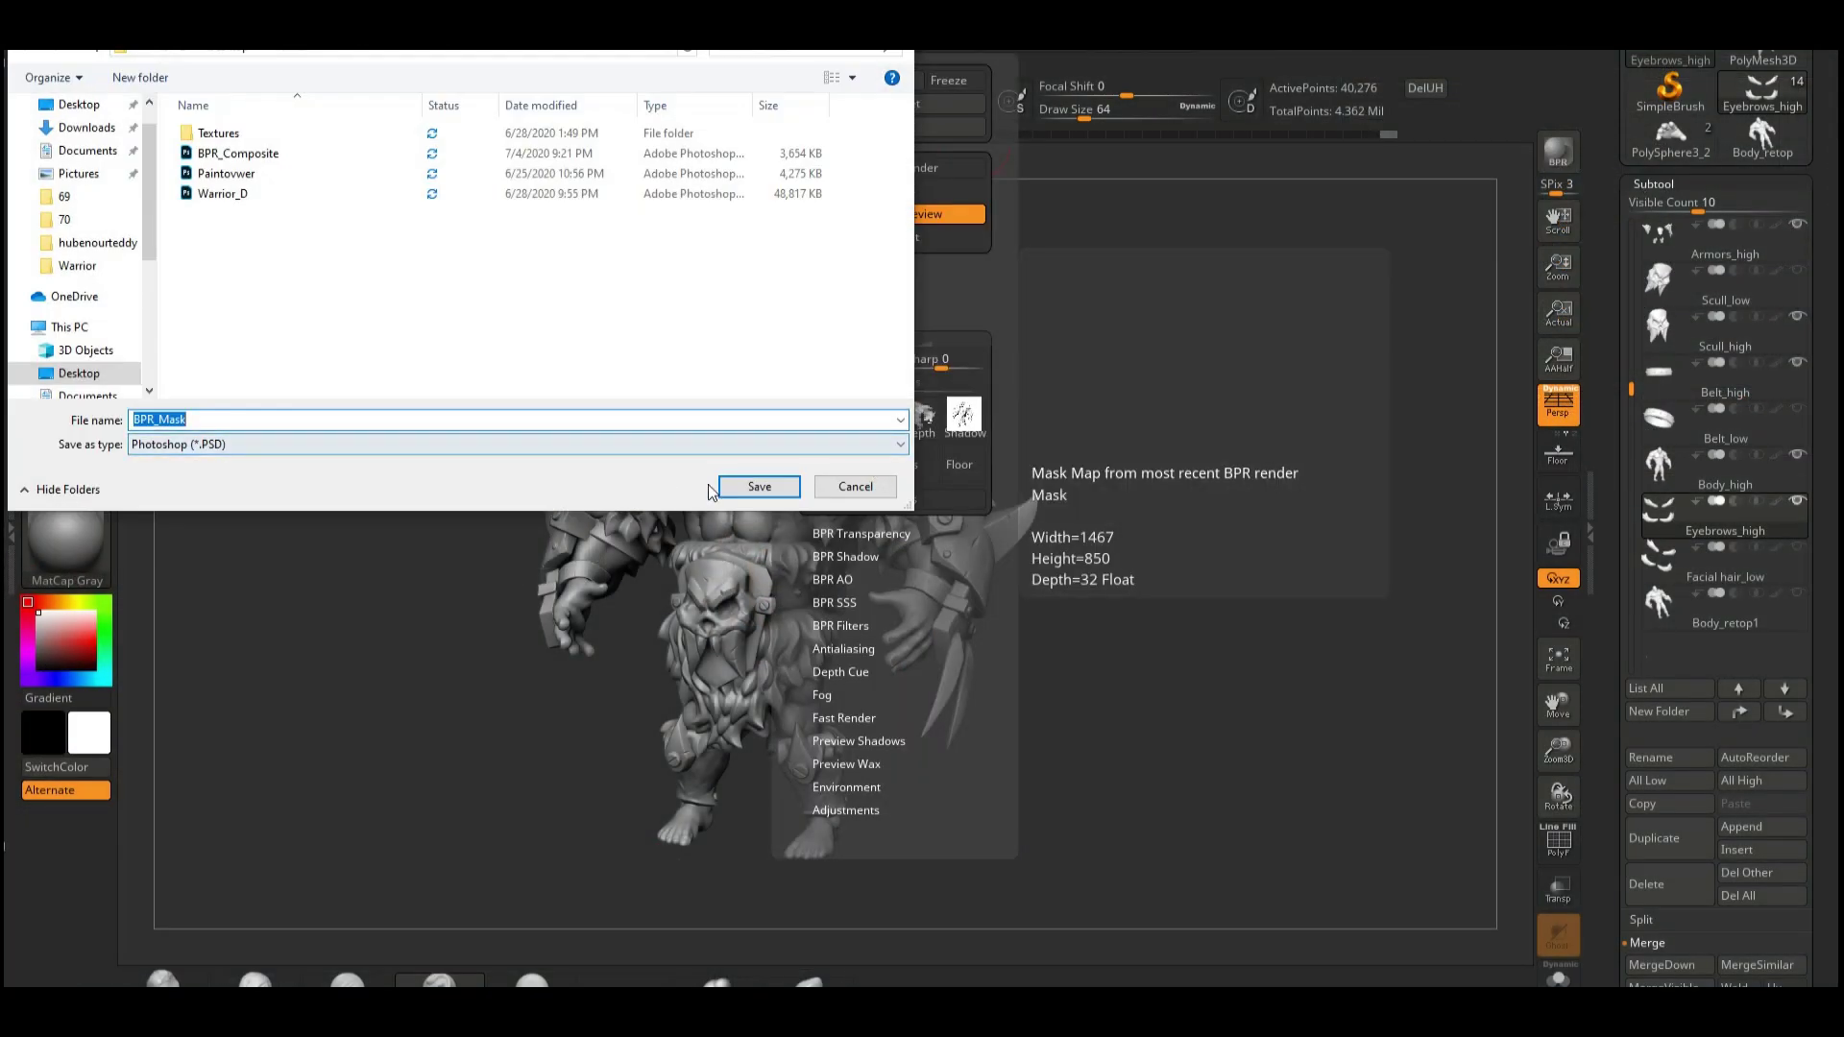
{"action": "left_click", "coordinate": [756, 486]}
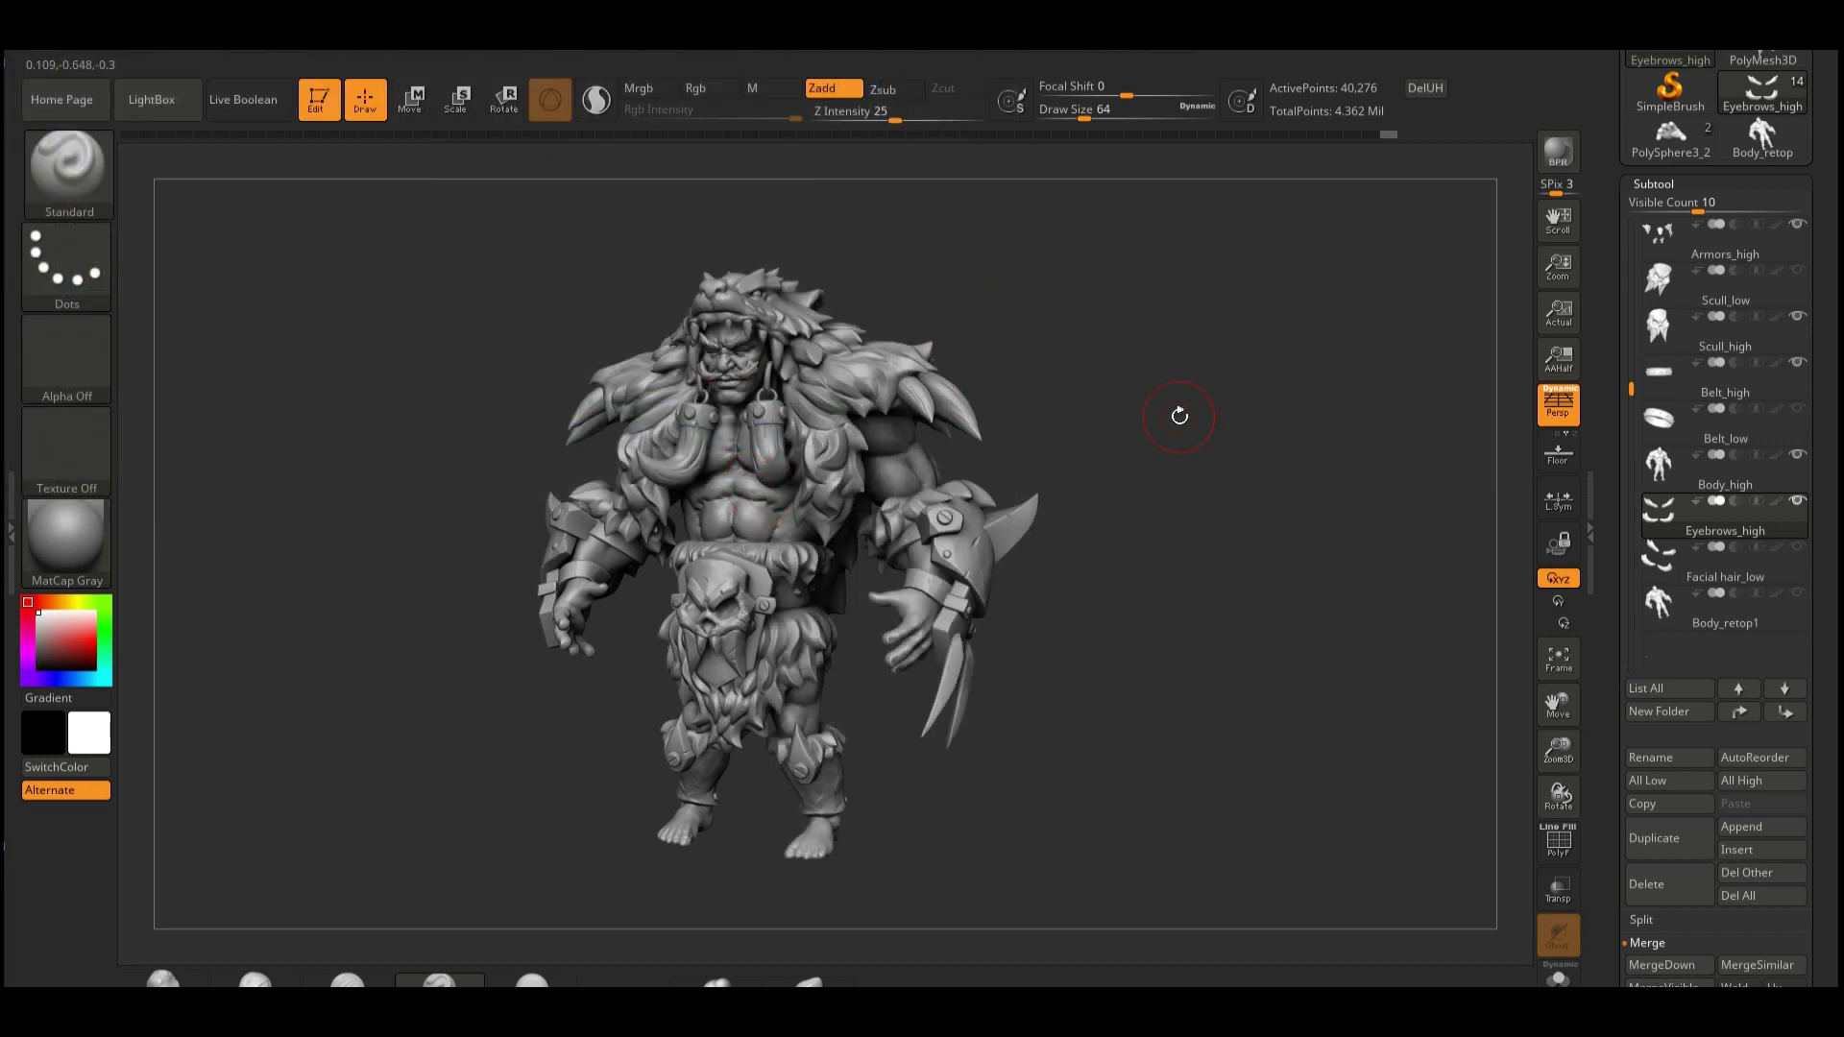
{"action": "left_click", "coordinate": [796, 57]}
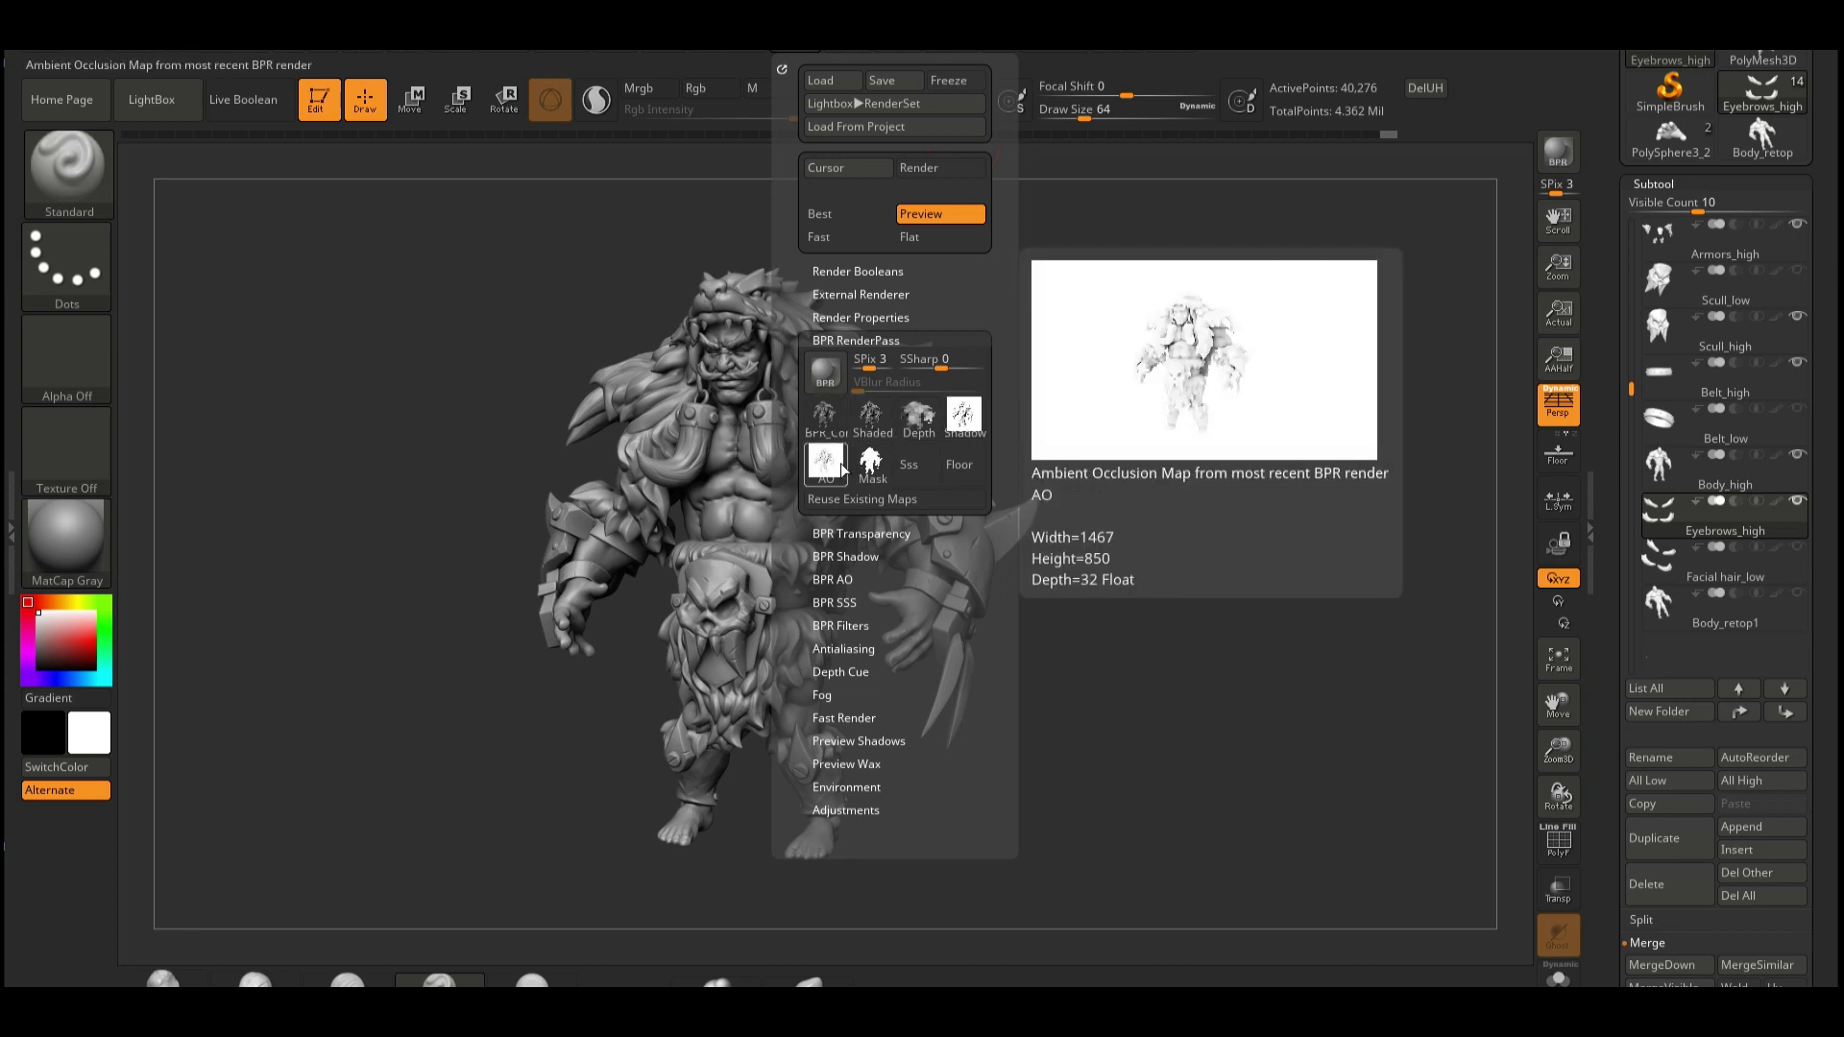
{"action": "mouse_move", "coordinate": [637, 134]}
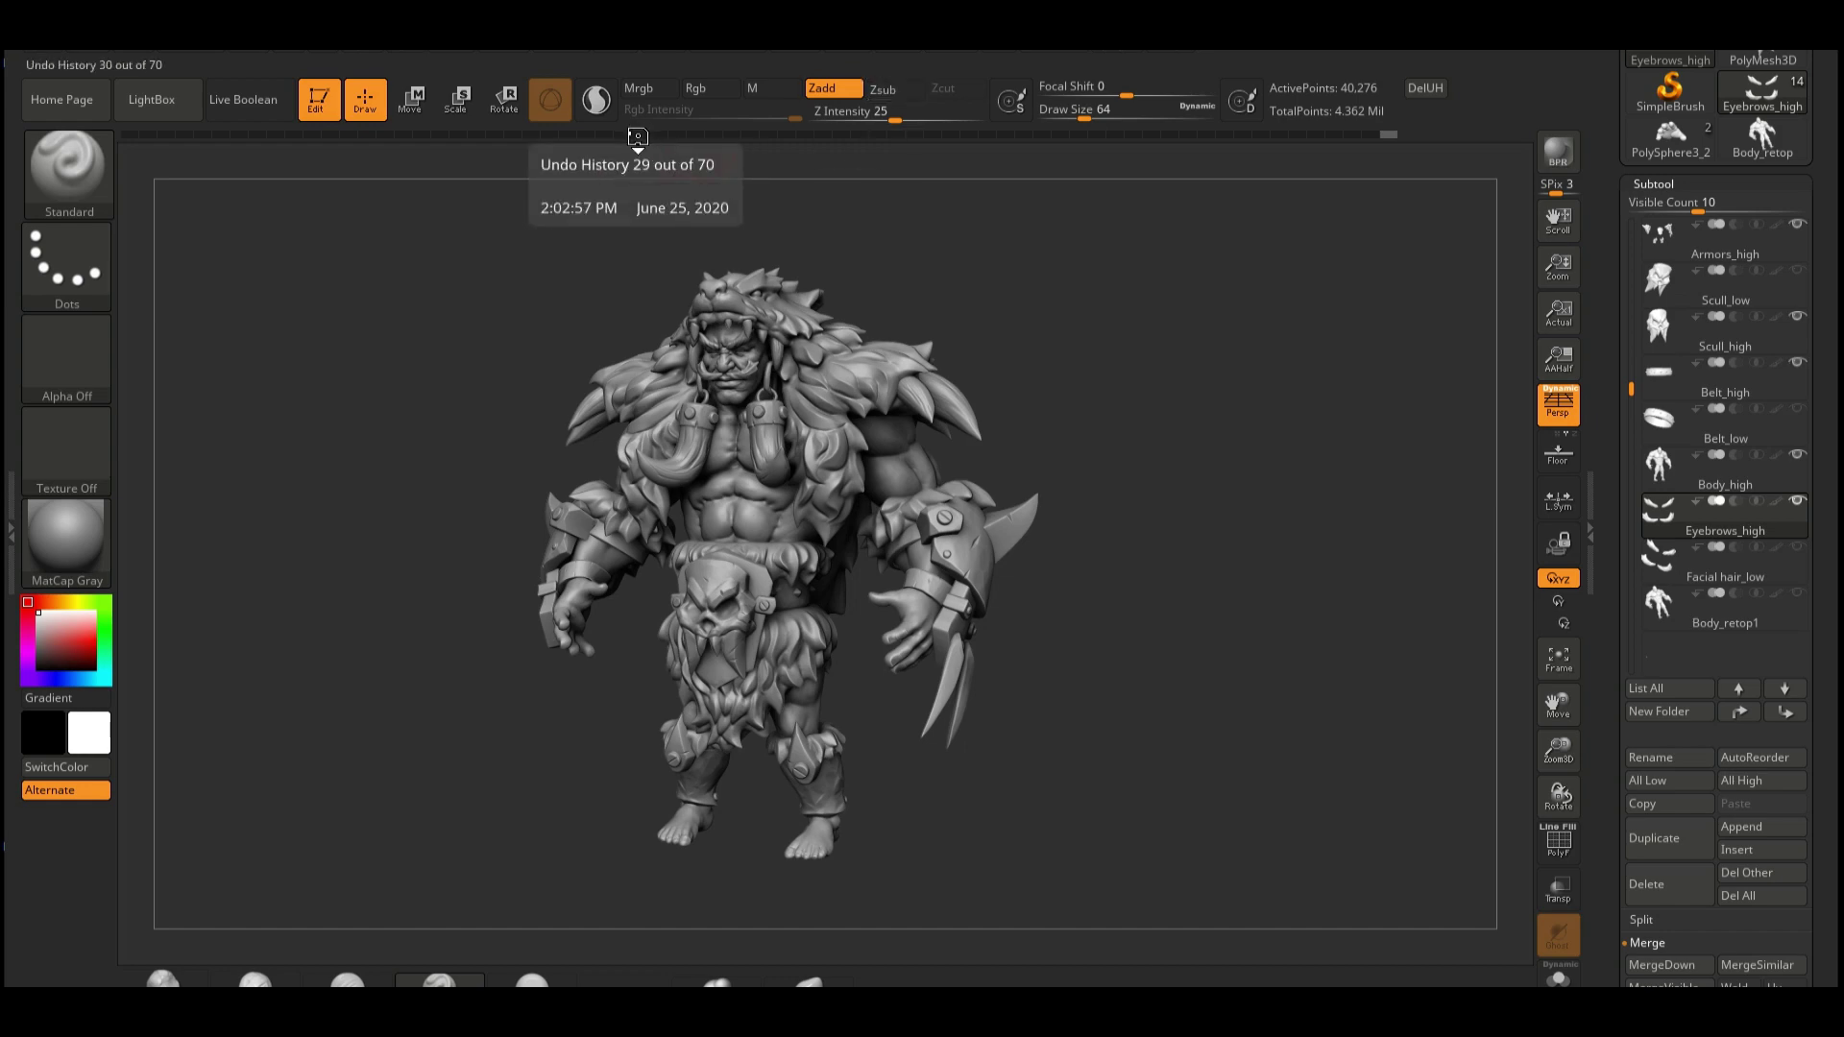
{"action": "left_click", "coordinate": [64, 541]}
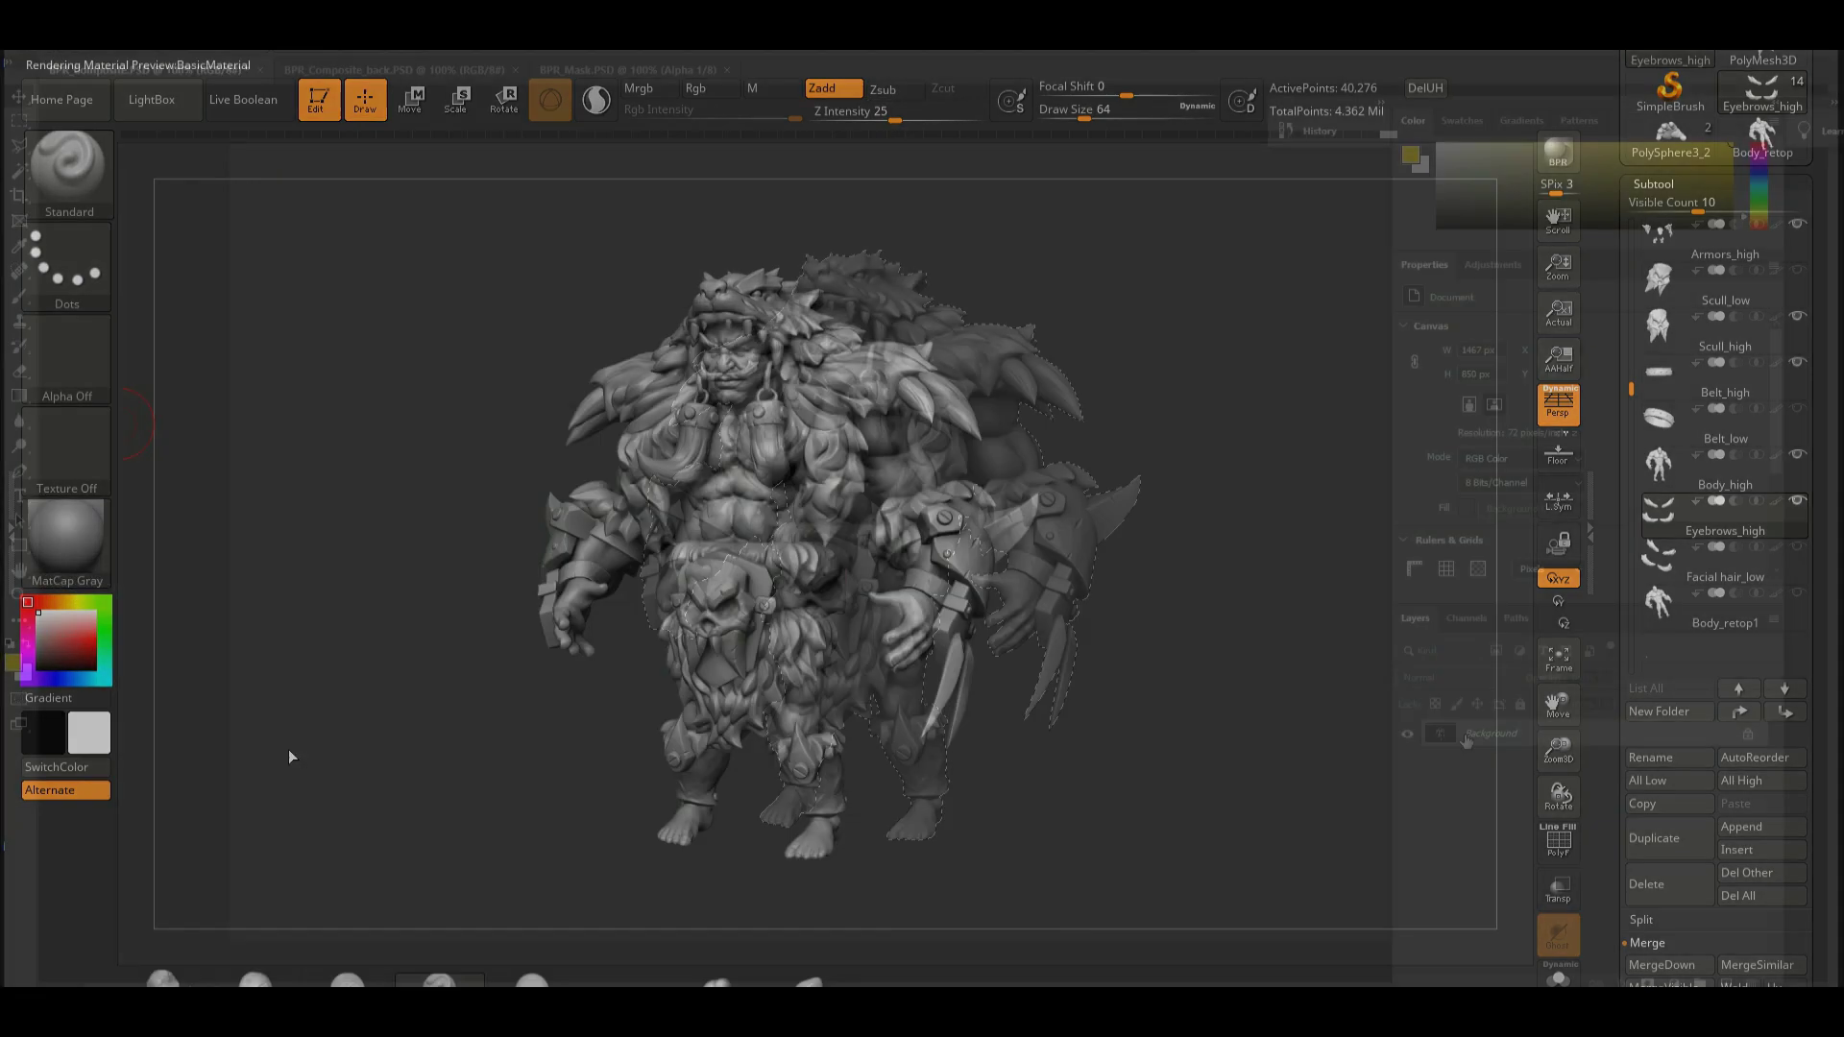
Copy the selected character onto Layer 1 and darken the Background layer to Lightness -21.
{"action": "key", "text": "ctrl+j"}
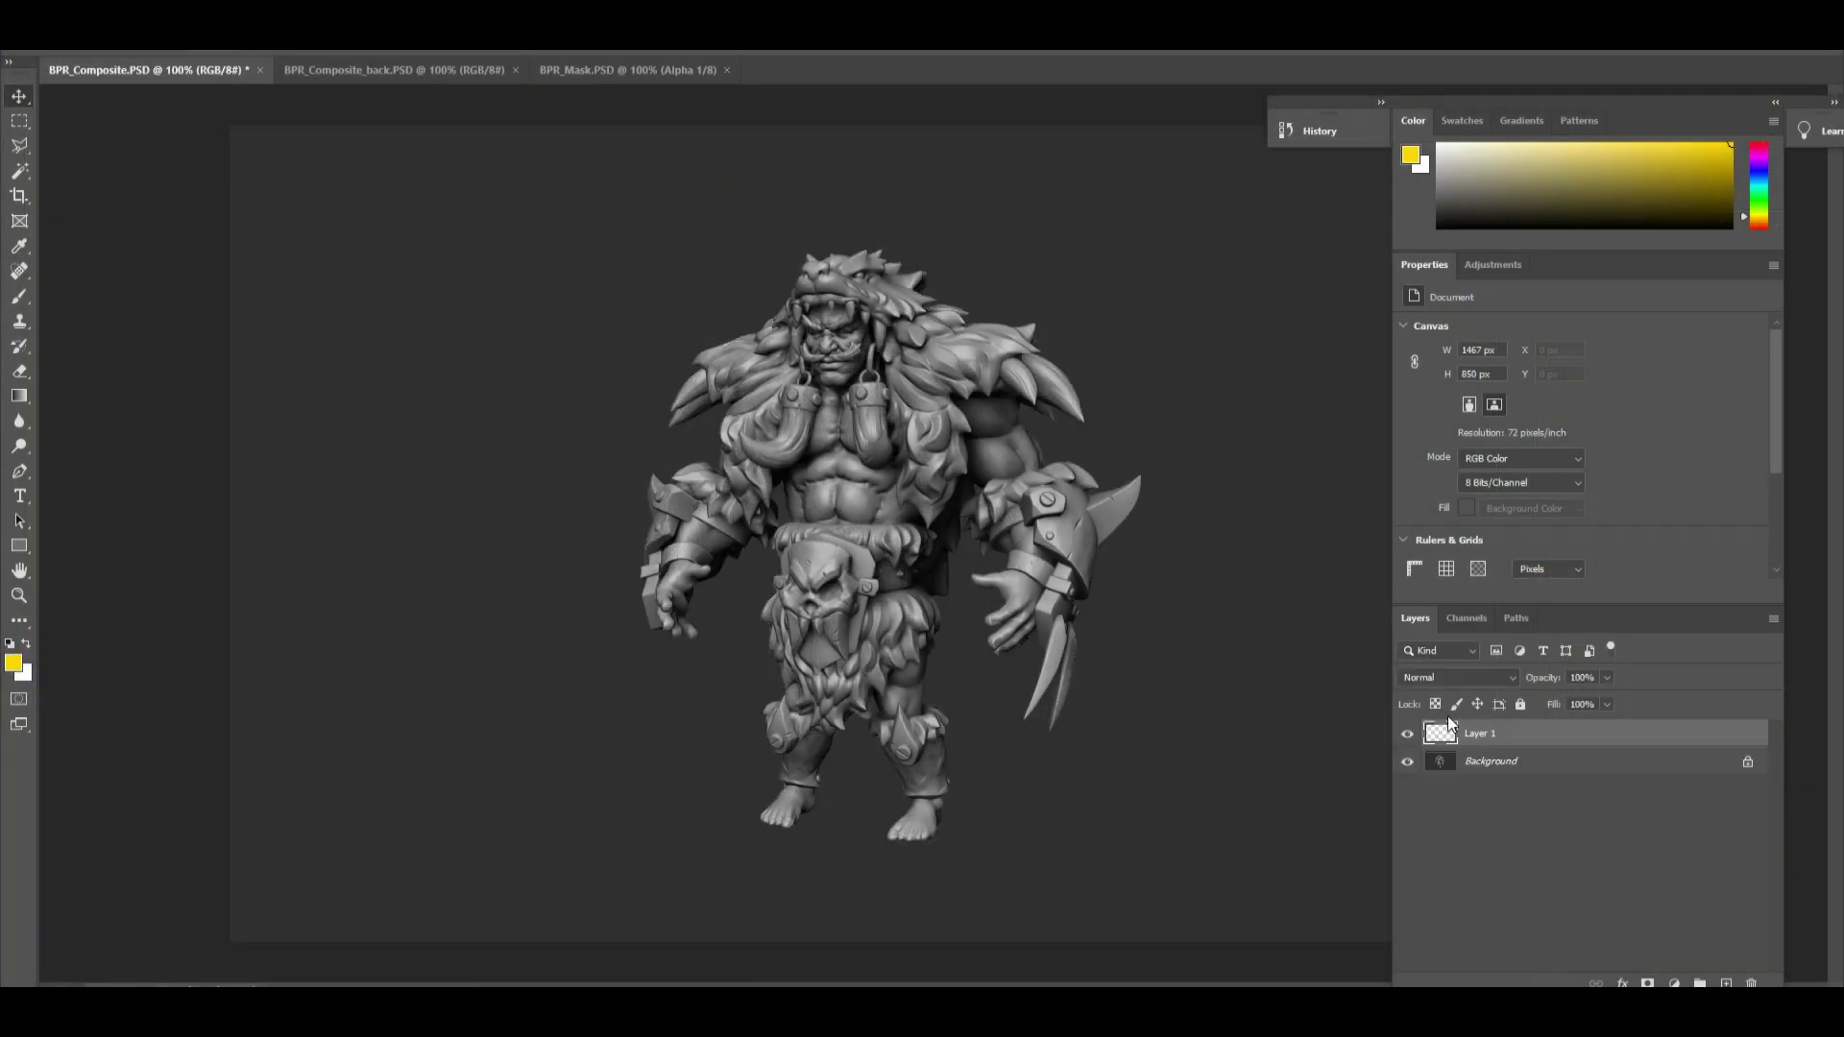
{"action": "left_click", "coordinate": [1406, 734]}
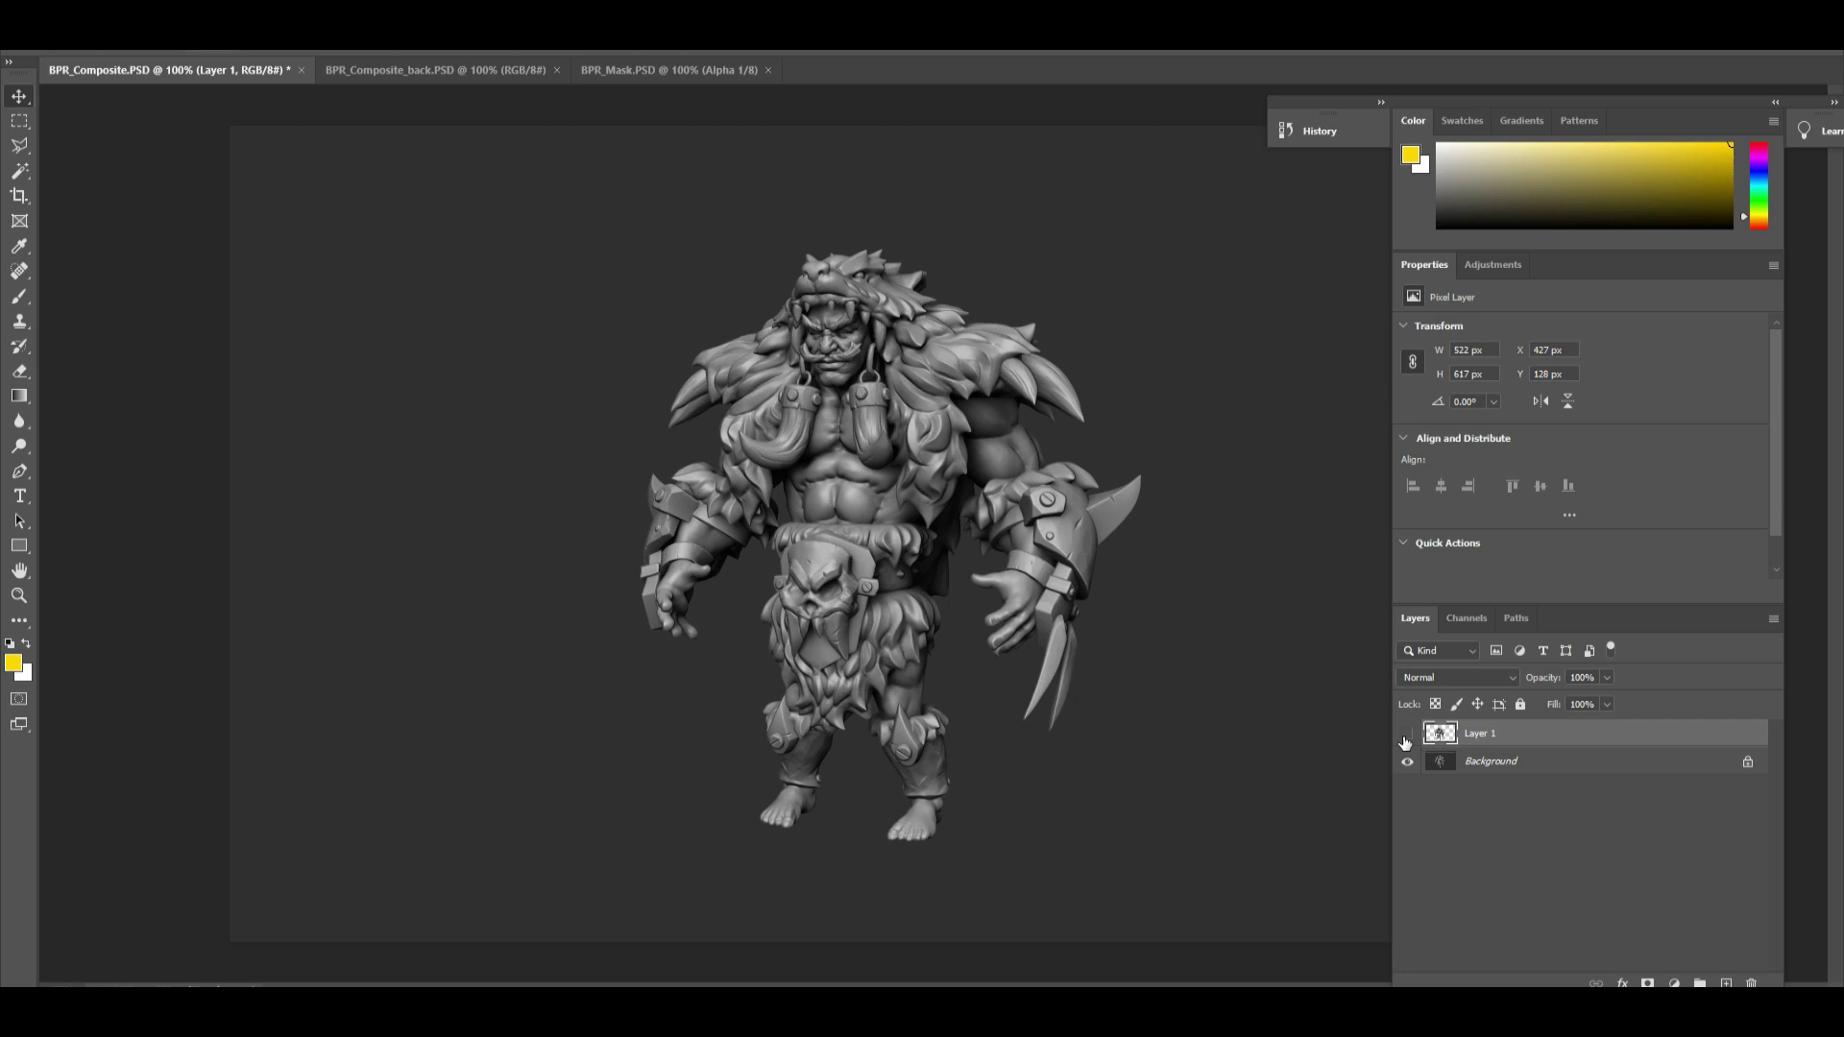
{"action": "left_click", "coordinate": [1471, 767]}
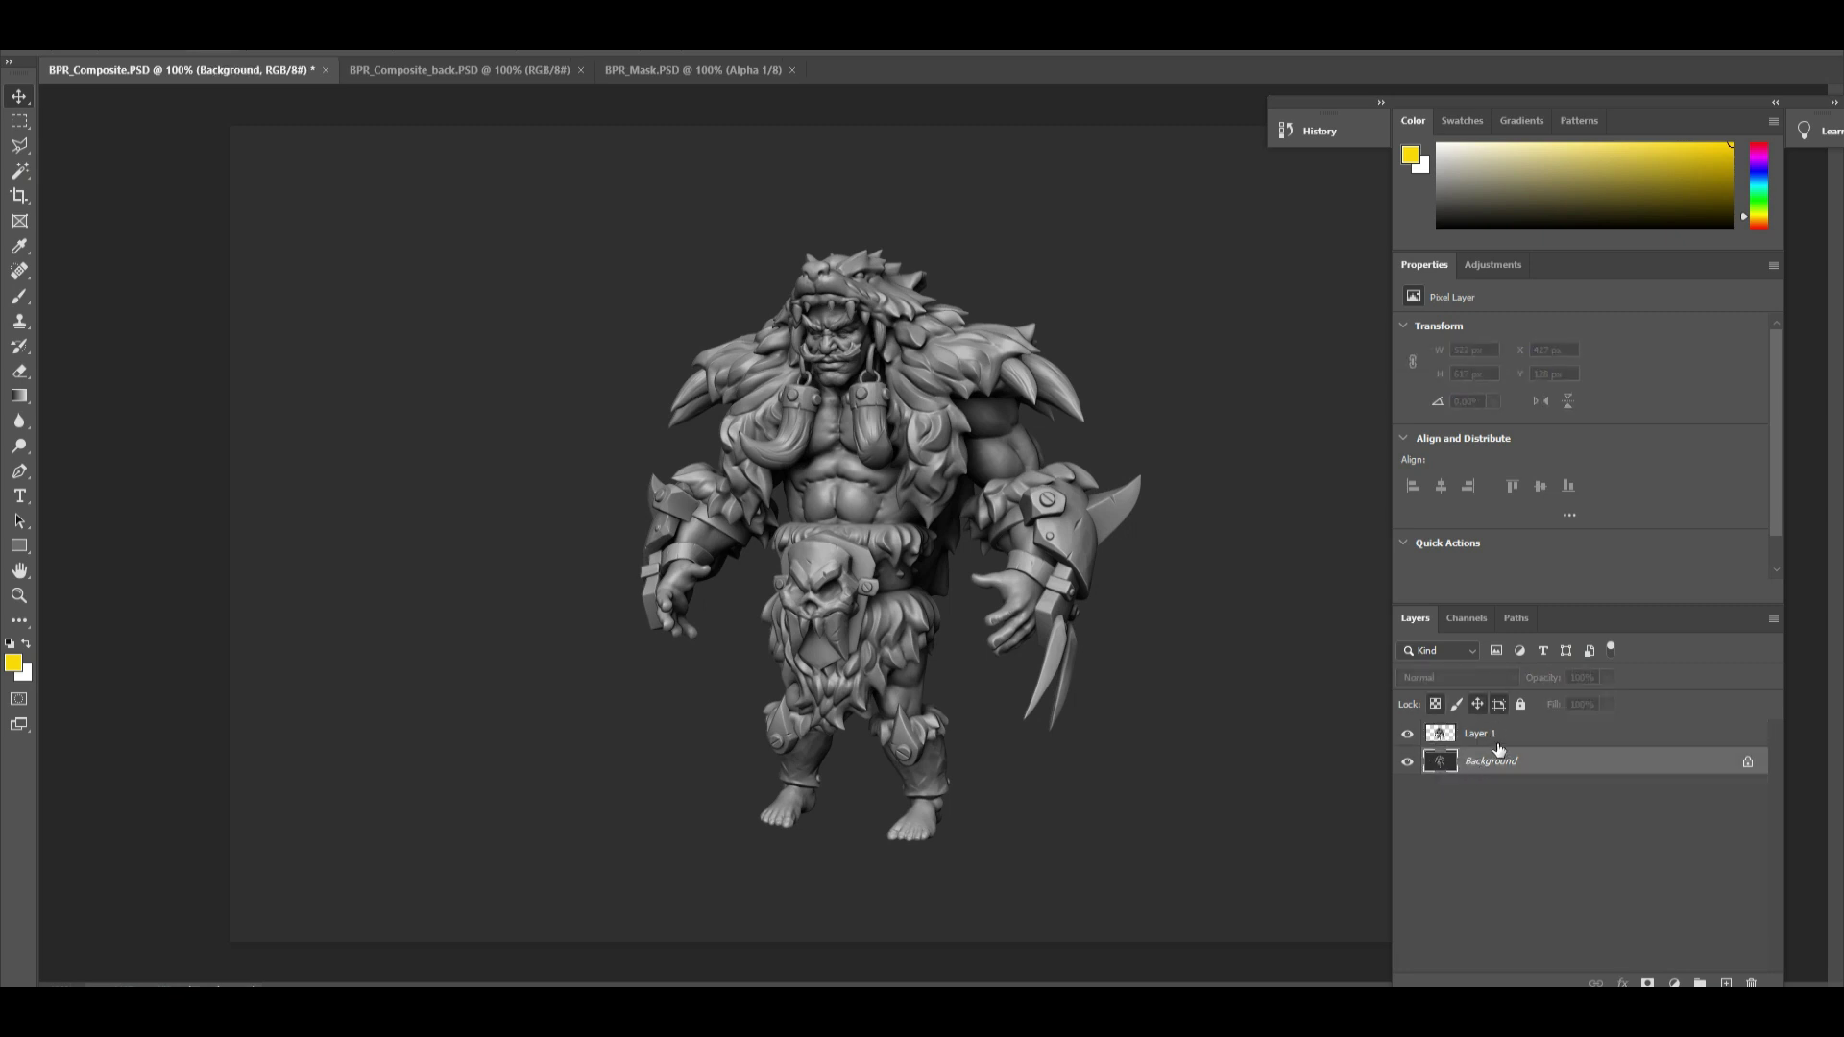
{"action": "key", "text": "ctrl+u"}
{"action": "left_click_drag", "start_coordinate": [1222, 396], "coordinate": [1200, 396]}
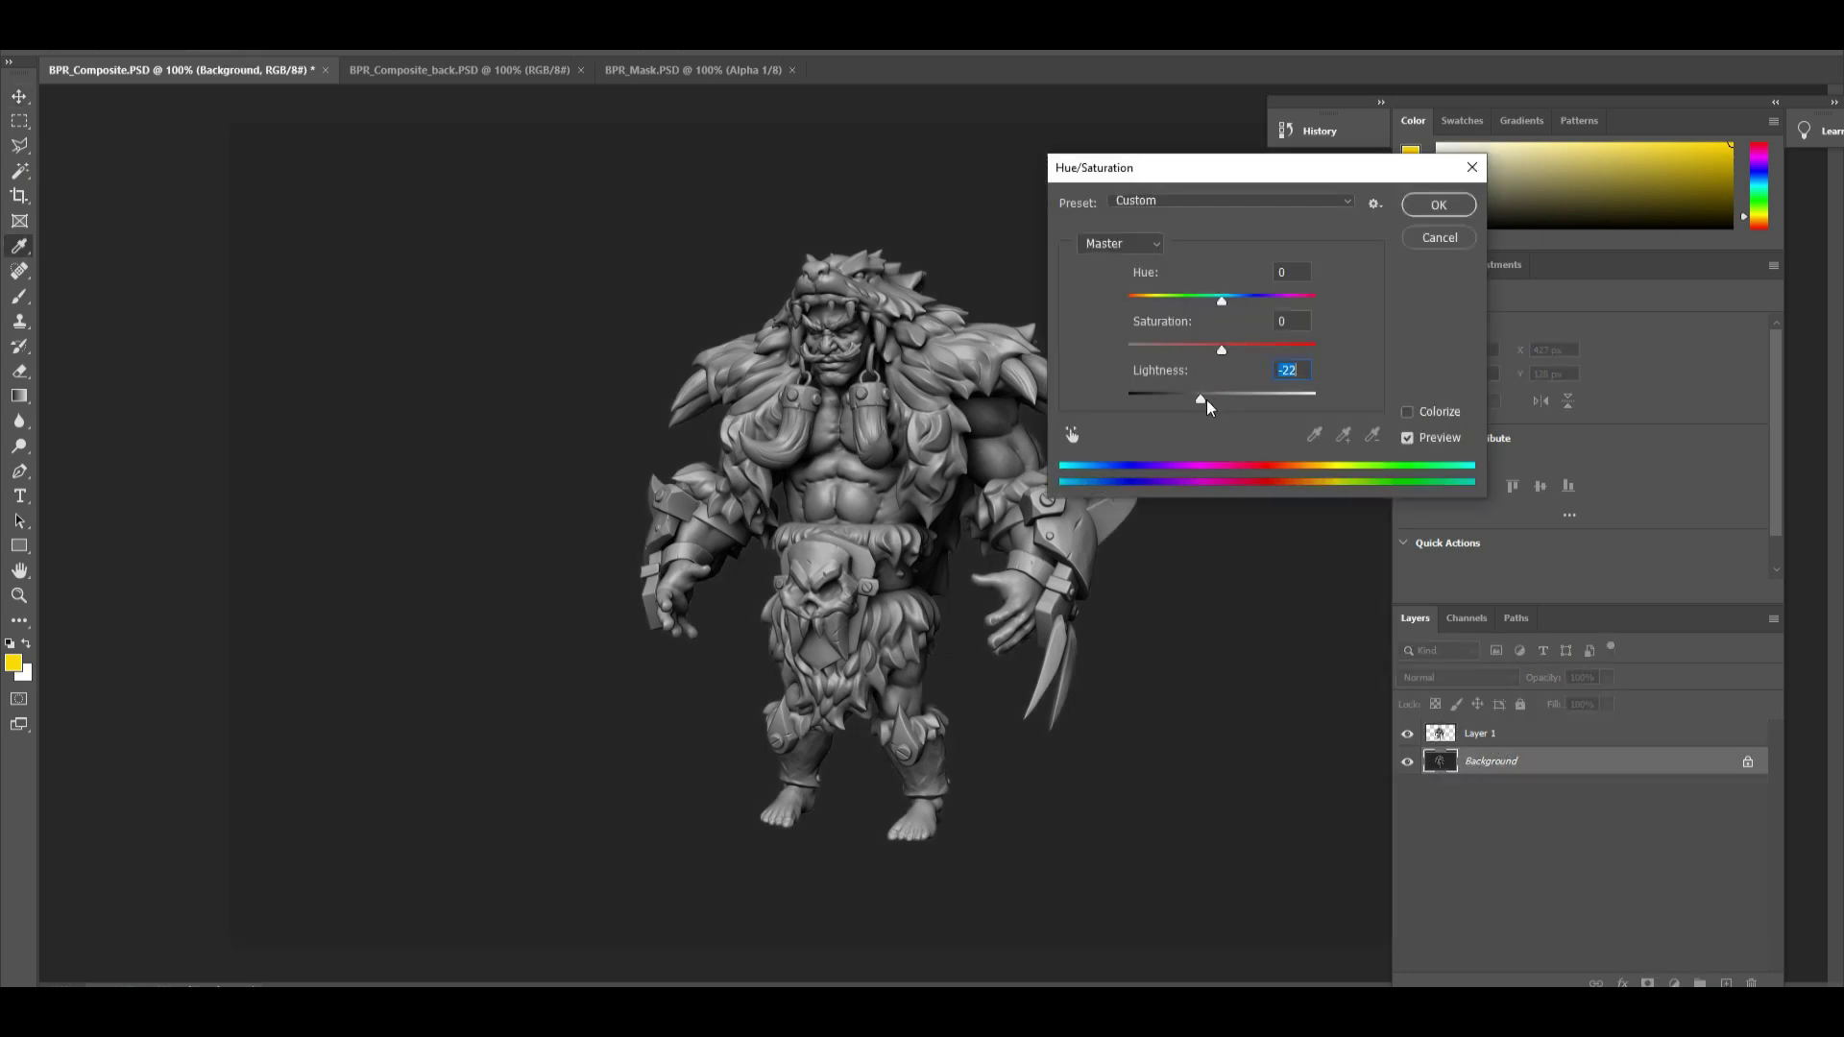
{"action": "left_click", "coordinate": [1447, 211]}
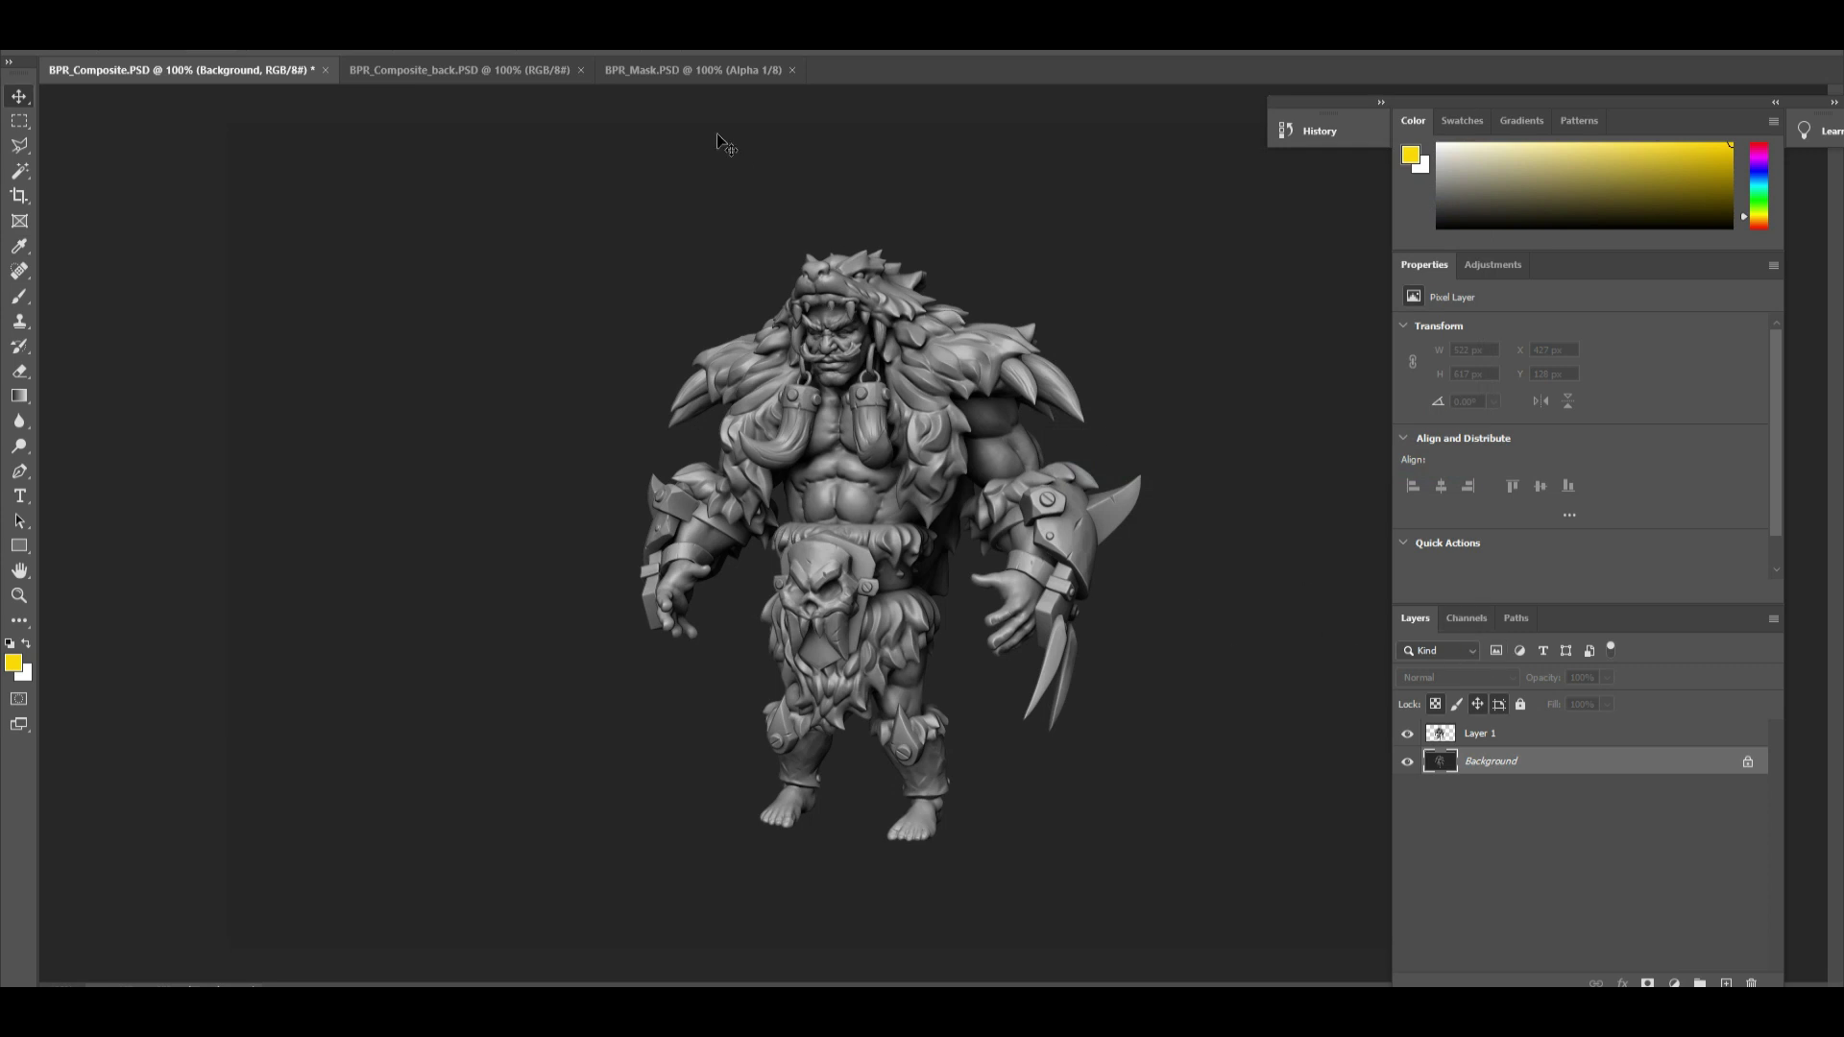
Bring the BPR_Composite_back render into BPR_Composite as Layer 2, then close its document.
{"action": "left_click_drag", "start_coordinate": [455, 67], "coordinate": [458, 103]}
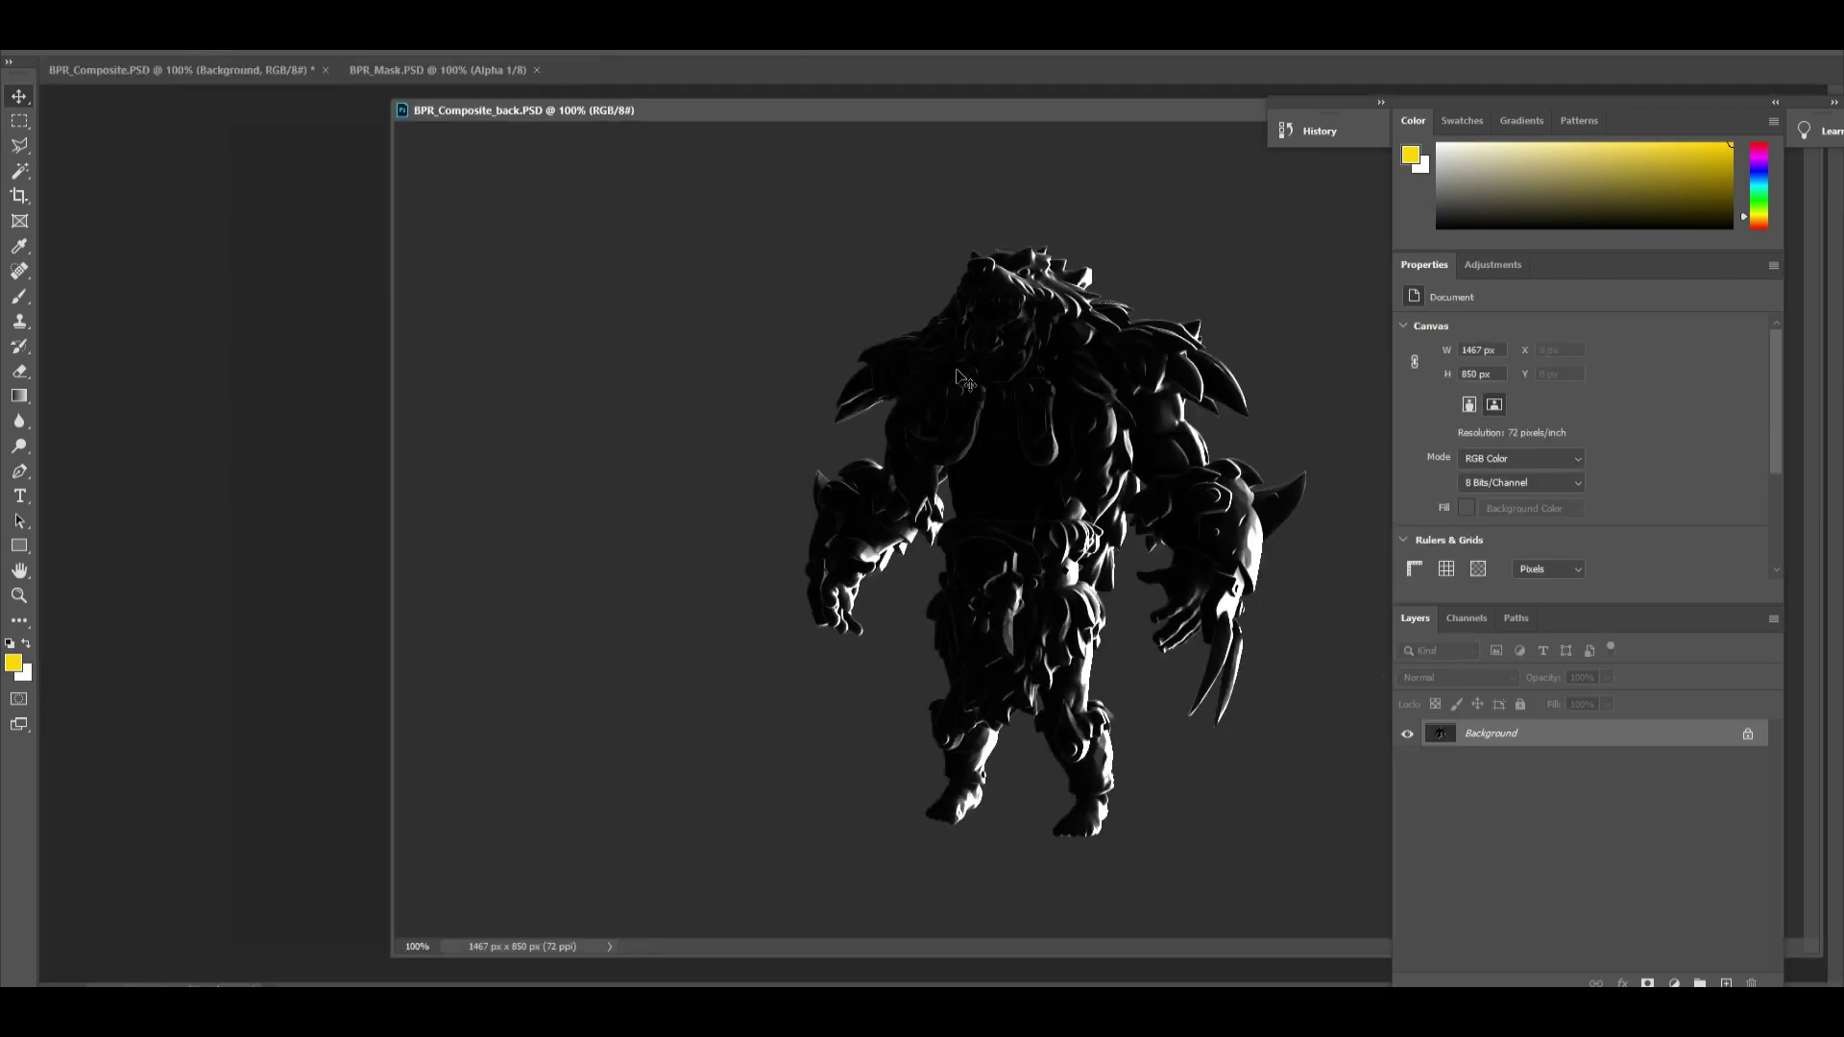
{"action": "key", "text": "b"}
{"action": "mouse_move", "coordinate": [989, 389]}
{"action": "left_mouse_down"}
{"action": "mouse_move", "coordinate": [1056, 384]}
{"action": "mouse_move", "coordinate": [299, 394]}
{"action": "left_mouse_up"}
{"action": "key", "text": "v"}
{"action": "left_click_drag", "start_coordinate": [969, 109], "coordinate": [1298, 262]}
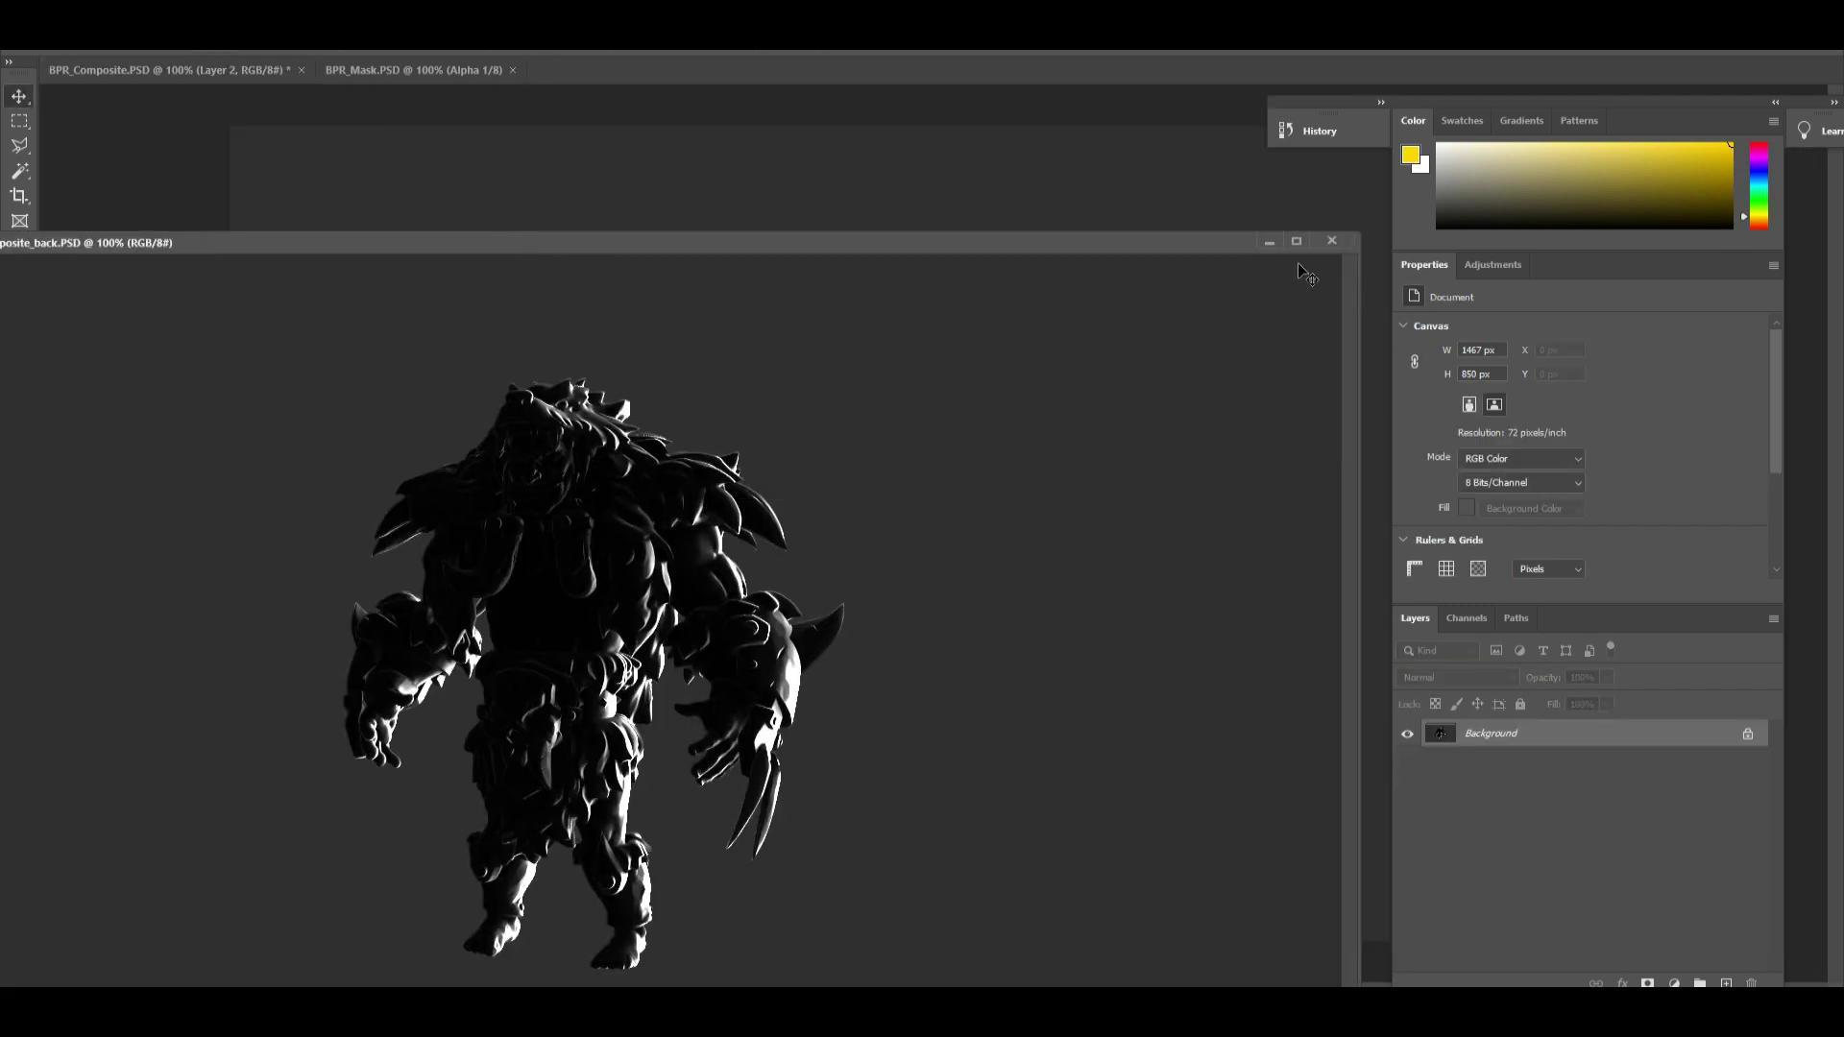
{"action": "left_click", "coordinate": [1330, 240]}
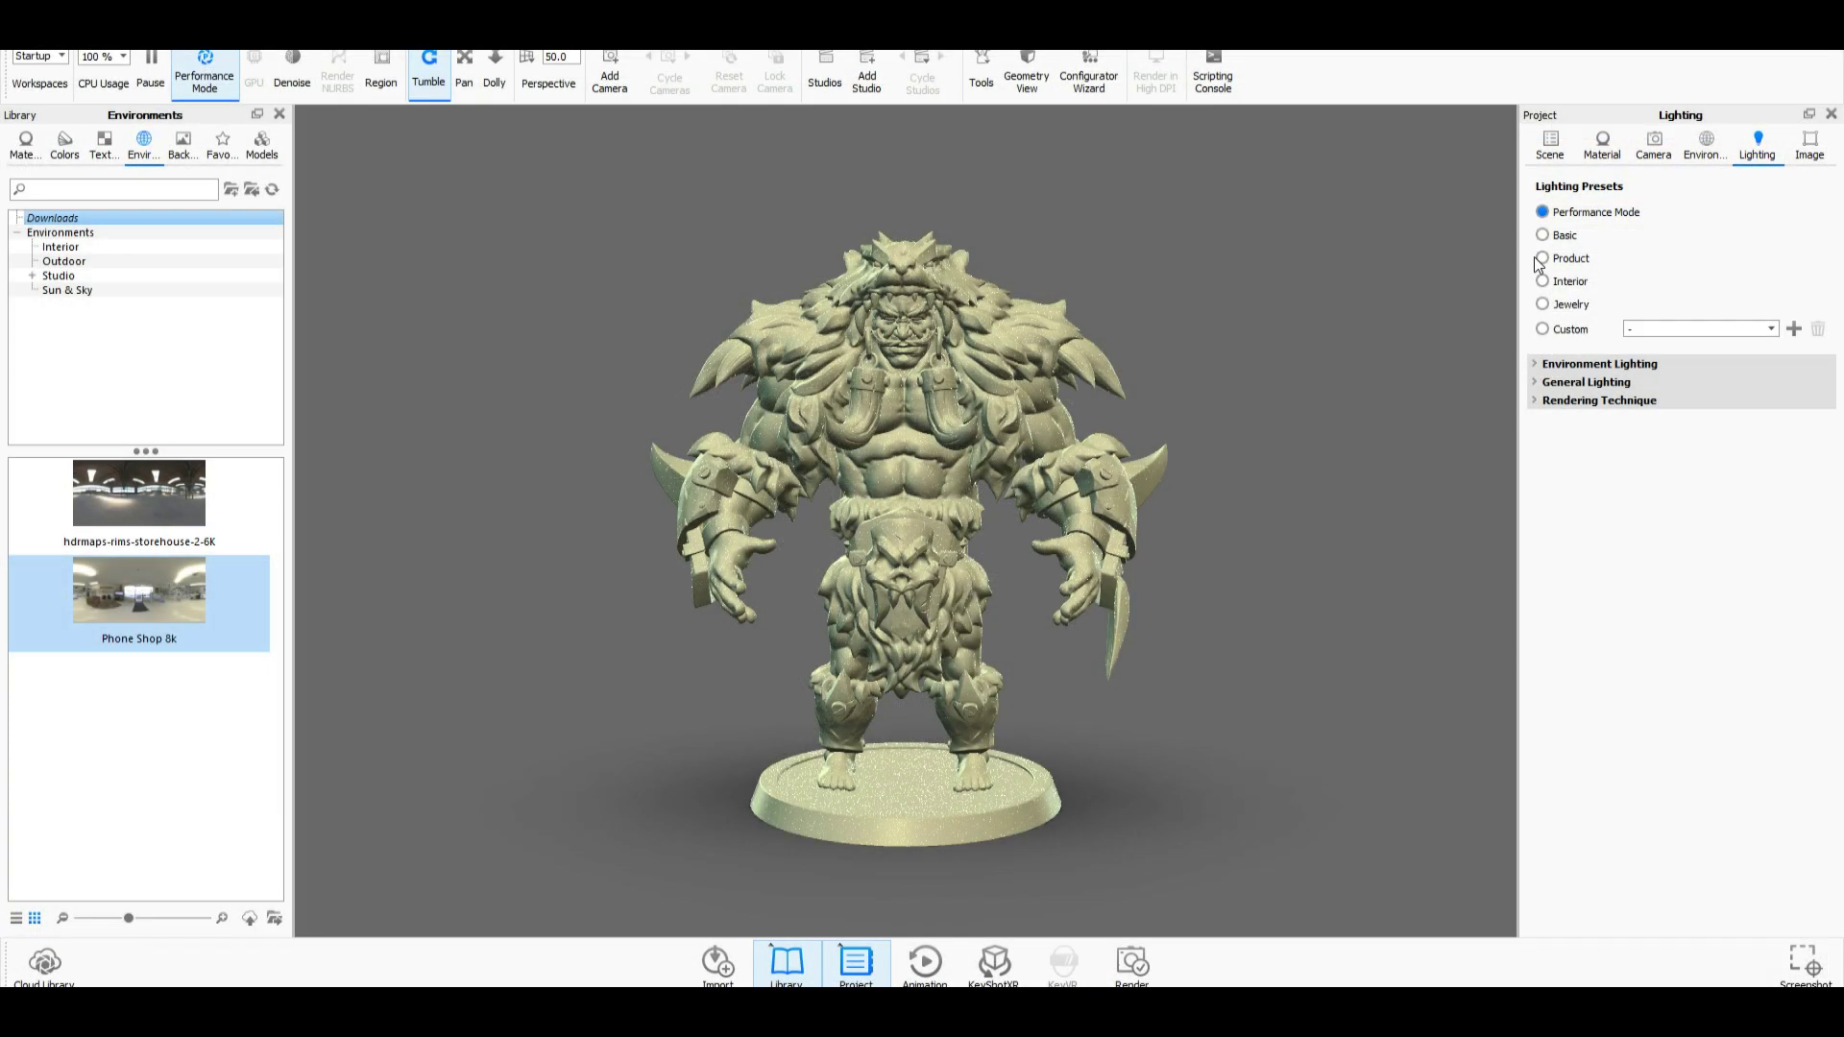
Cycle Basic and Jewelry presets, settle on Custom, and apply the hdrmaps-rims-storehouse-2-6K environment.
{"action": "left_click", "coordinate": [1542, 236]}
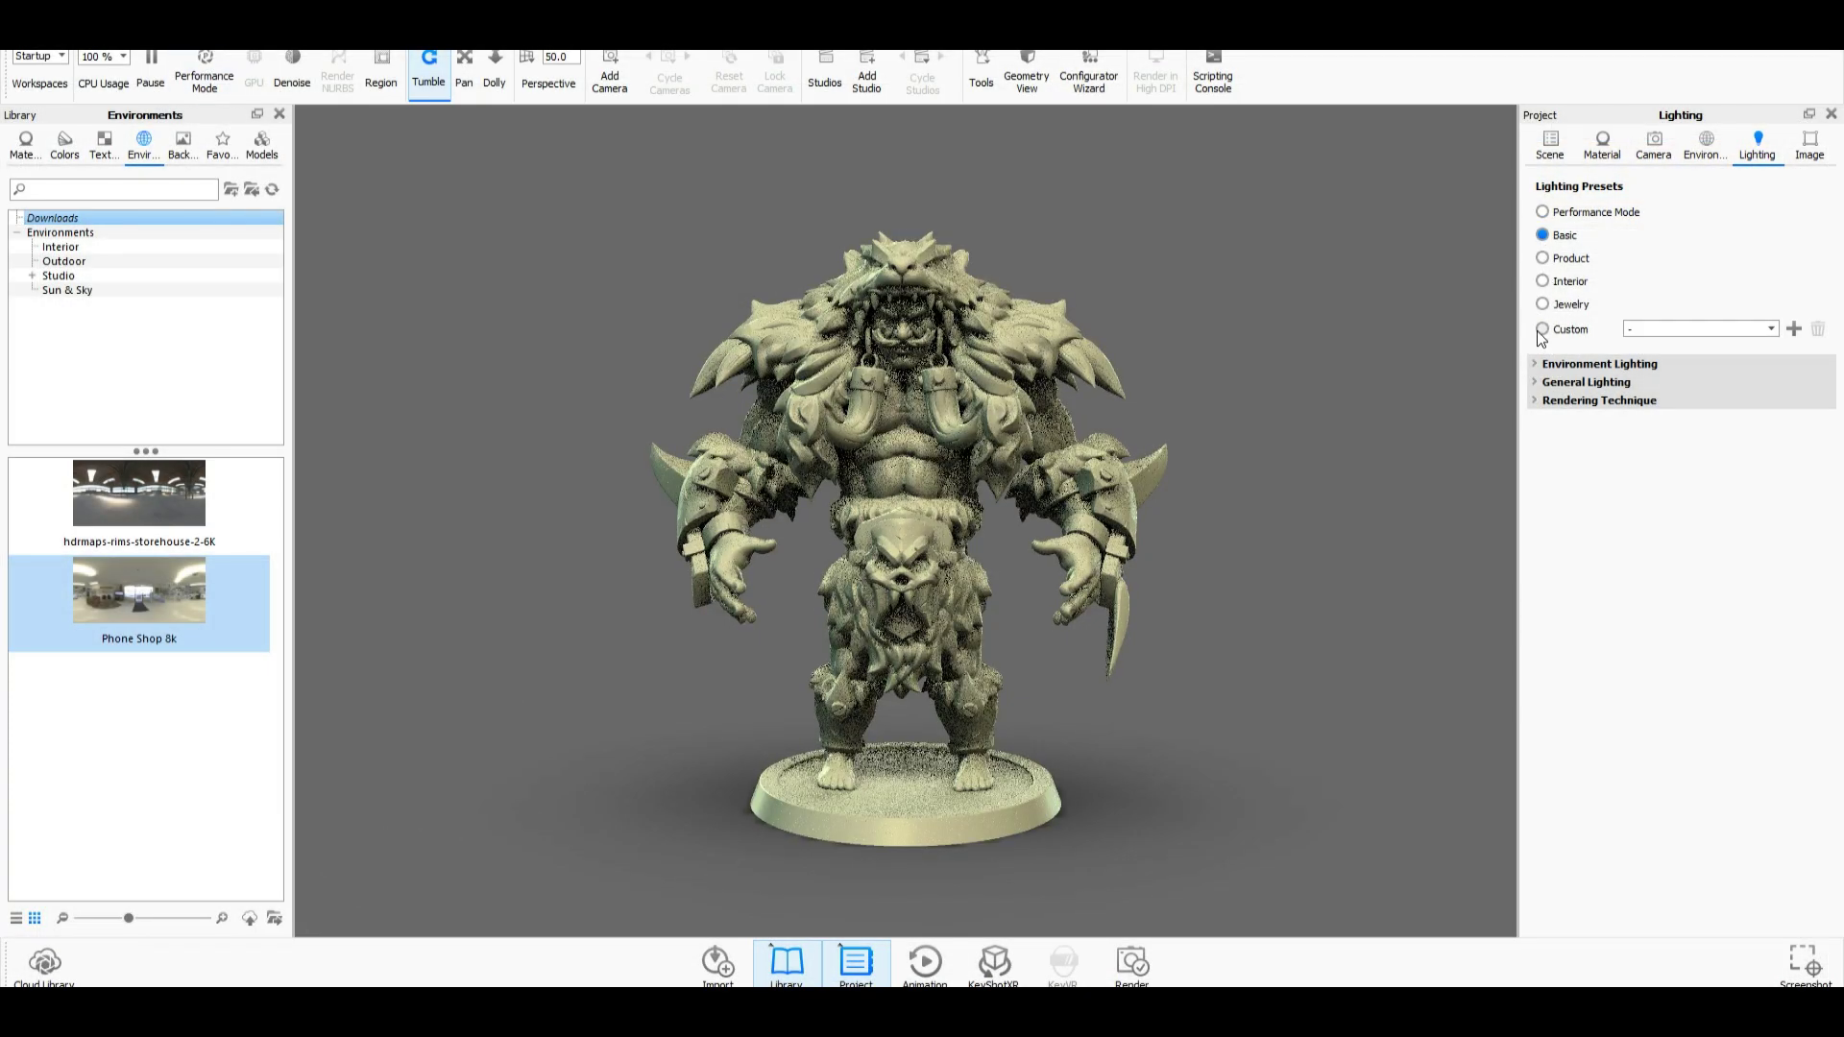
{"action": "left_click", "coordinate": [1543, 305]}
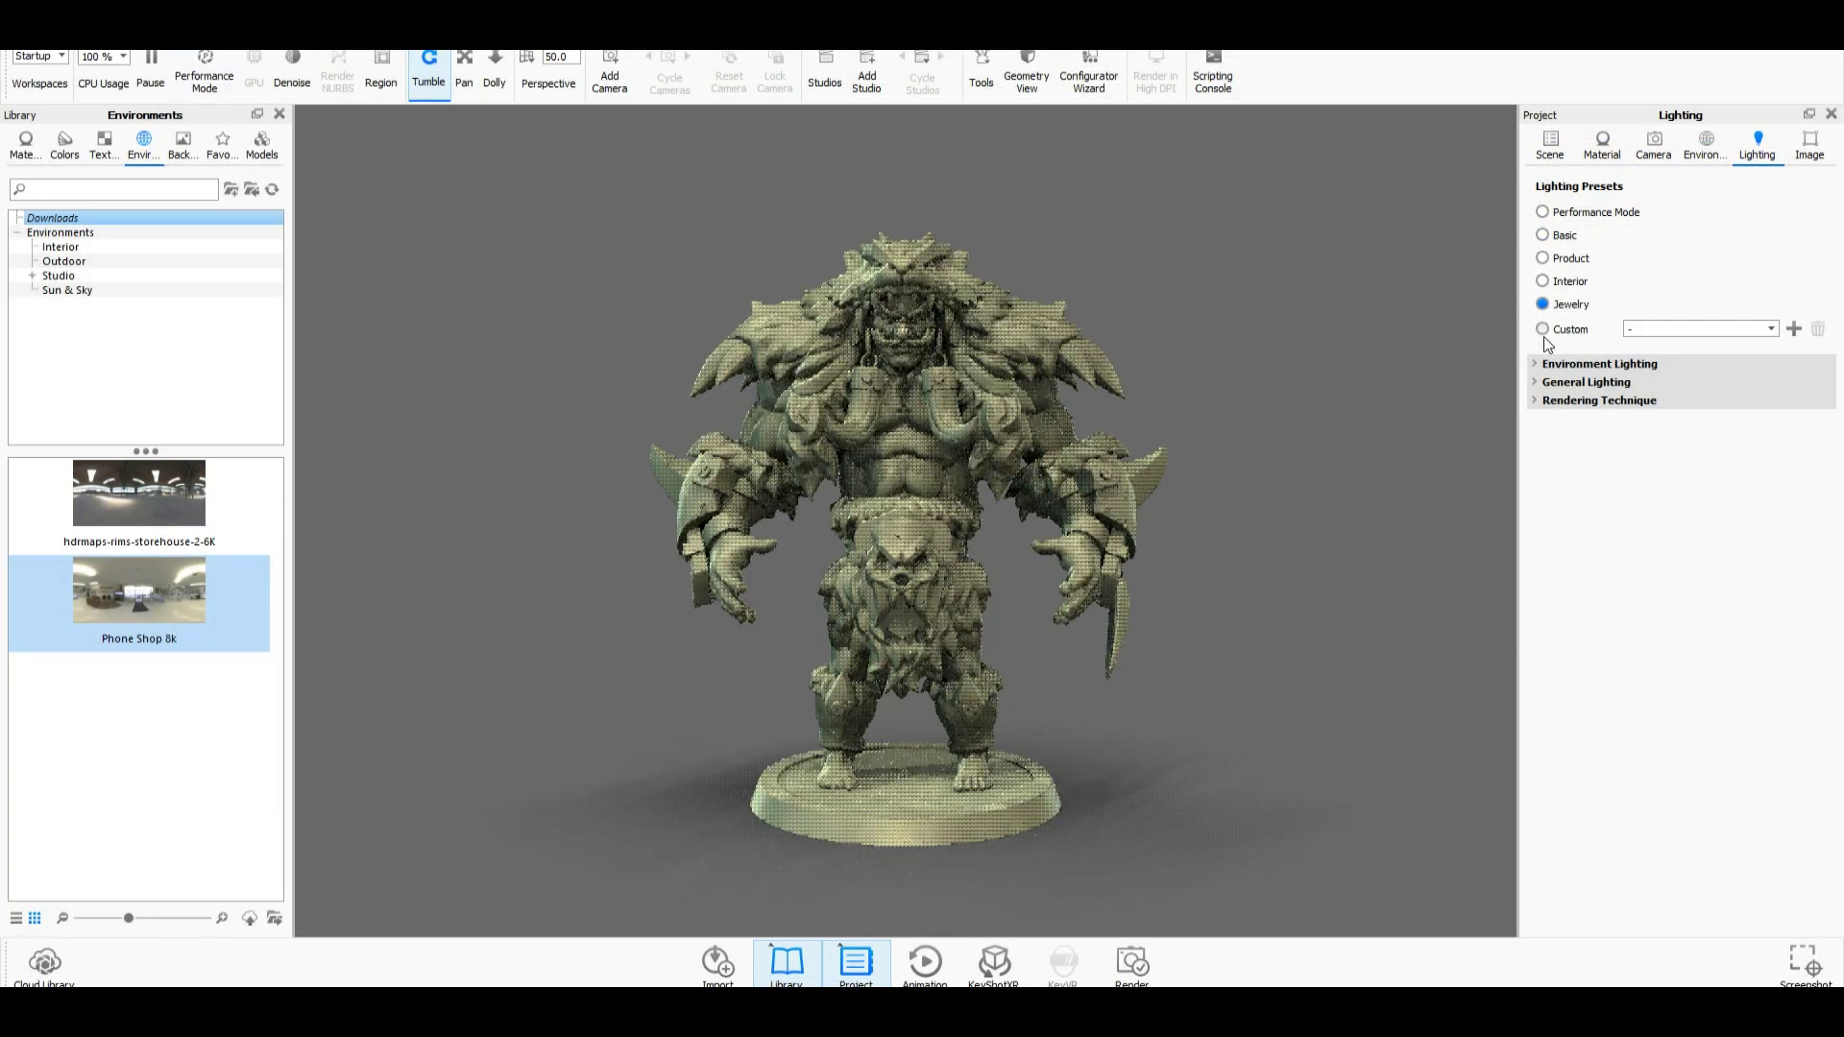
{"action": "left_click", "coordinate": [1543, 331]}
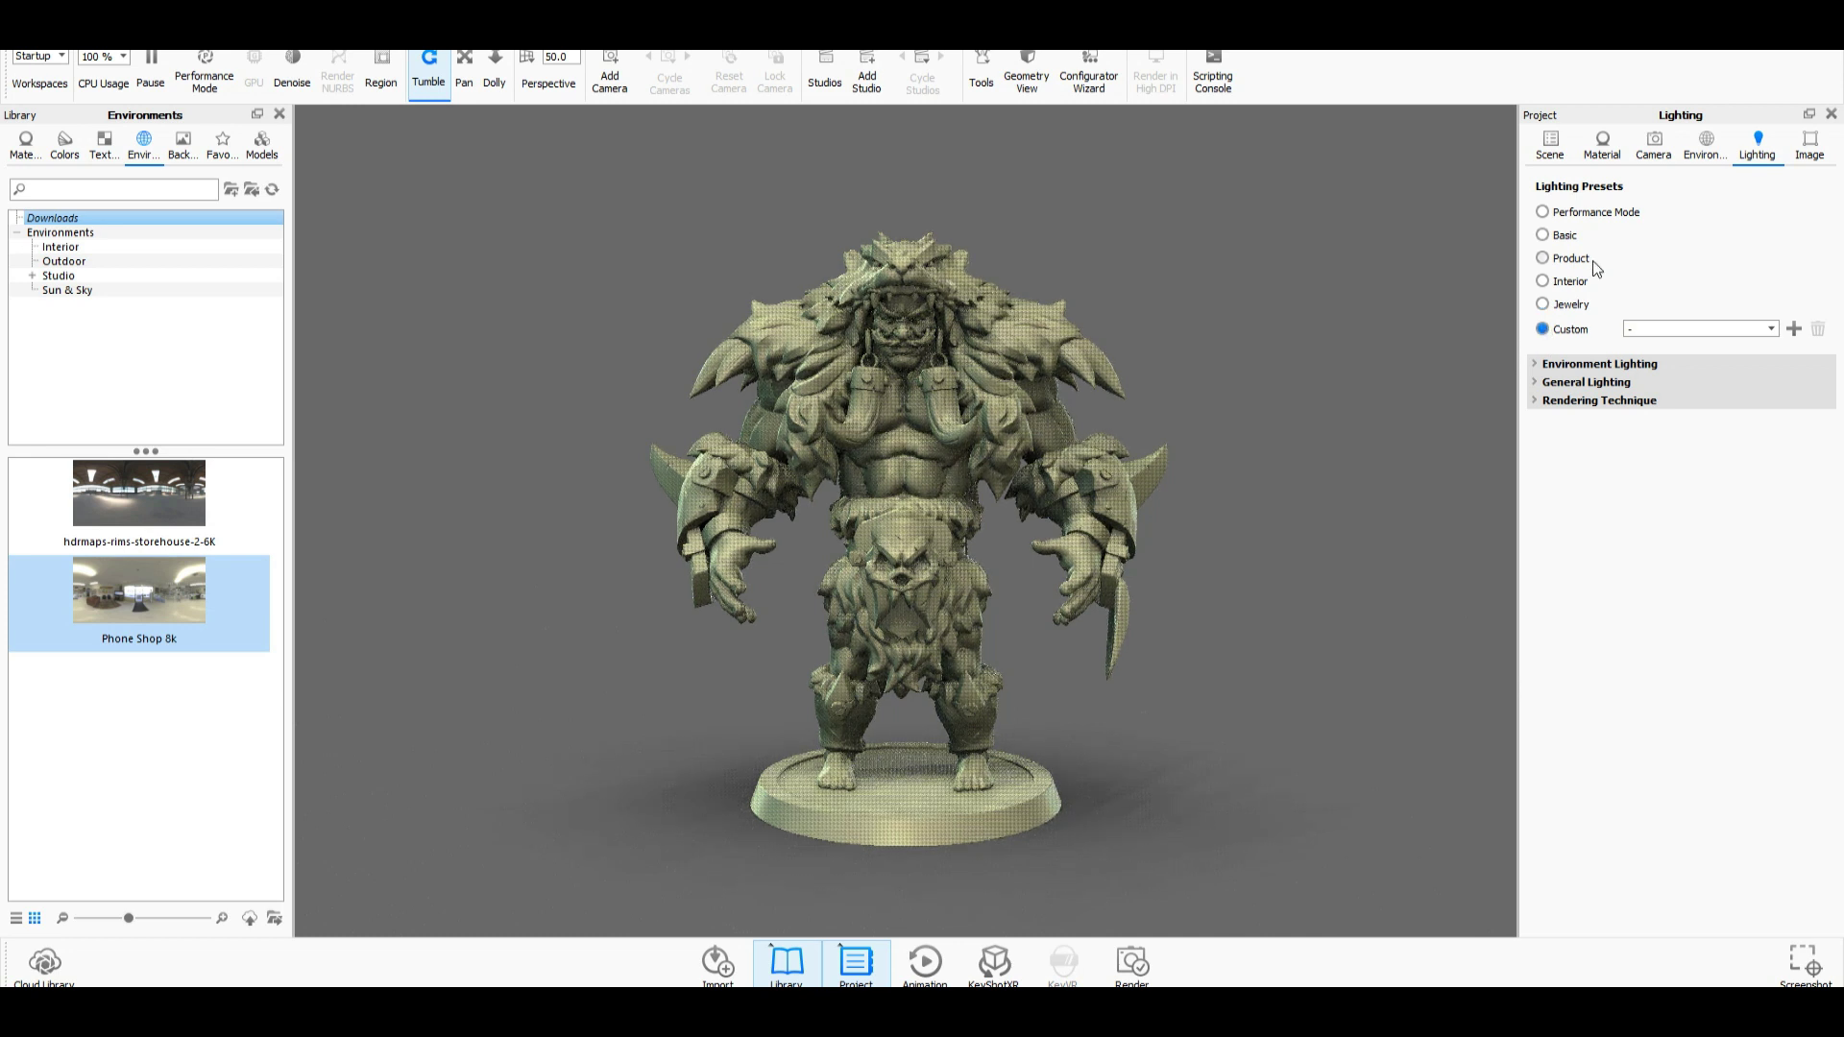
{"action": "left_click_drag", "start_coordinate": [175, 496], "coordinate": [510, 386]}
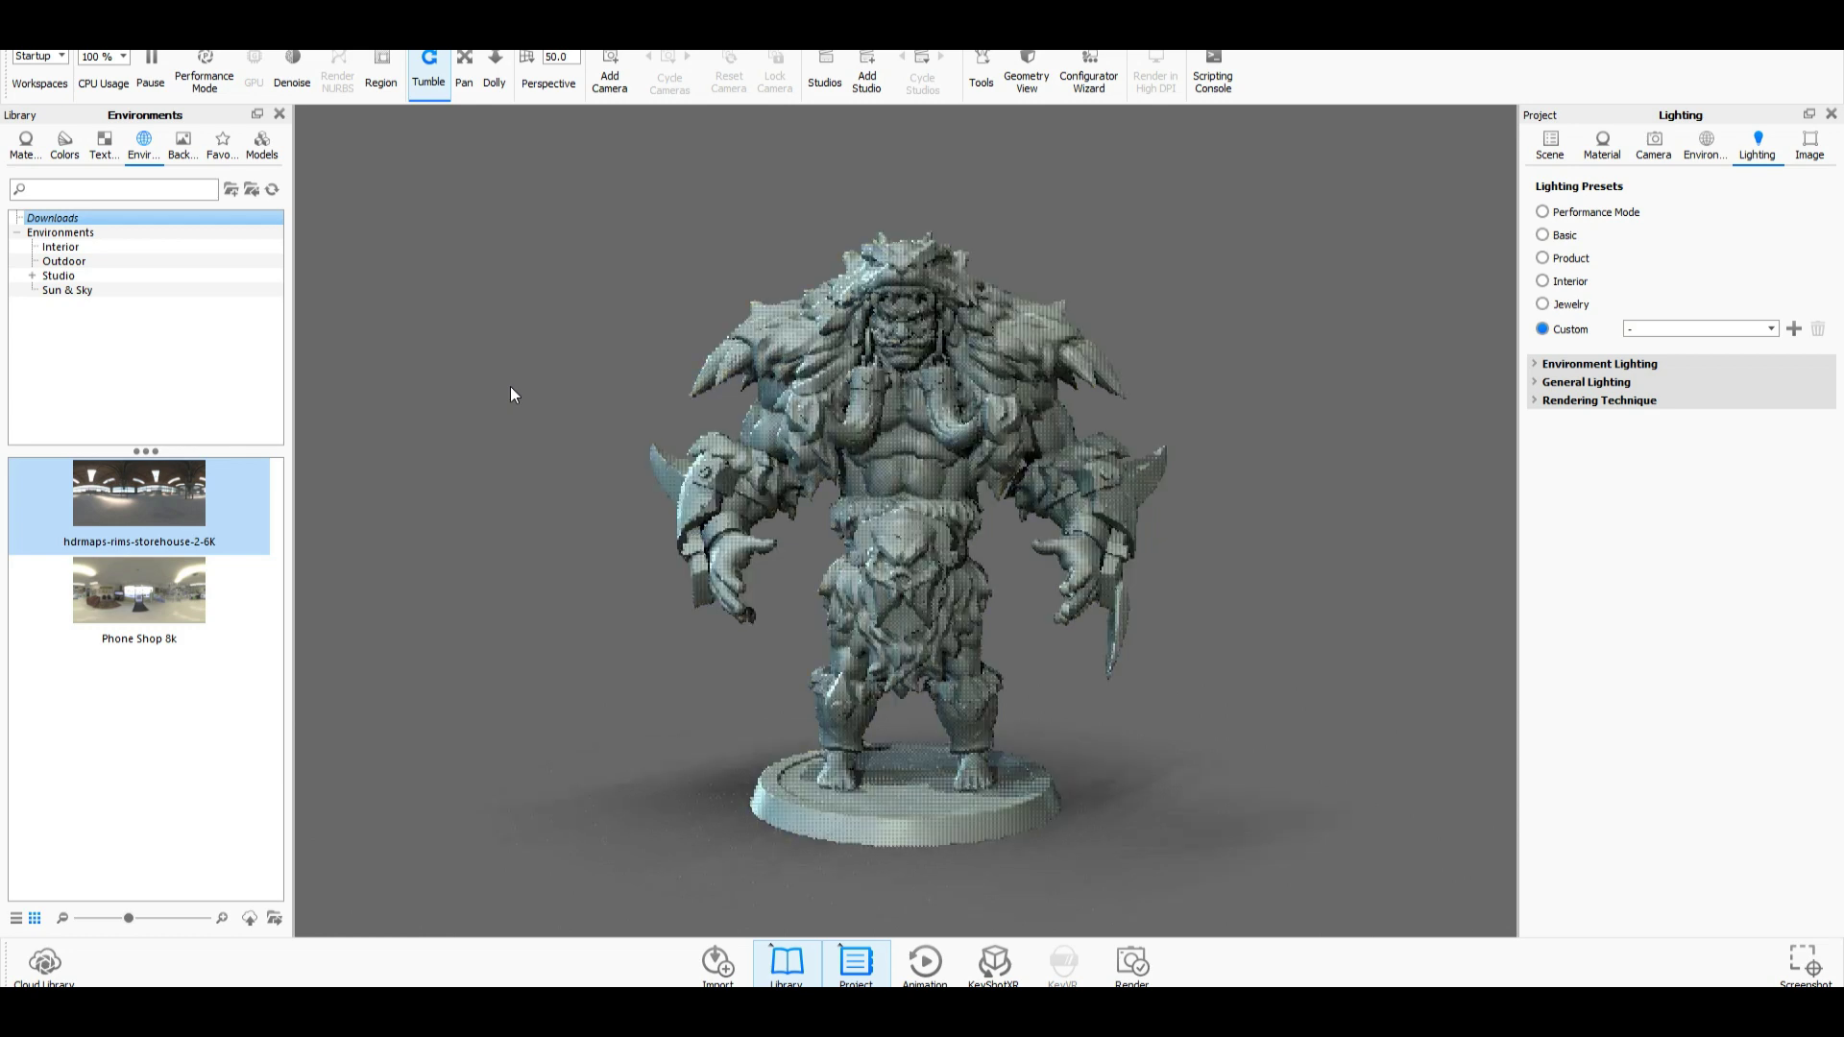